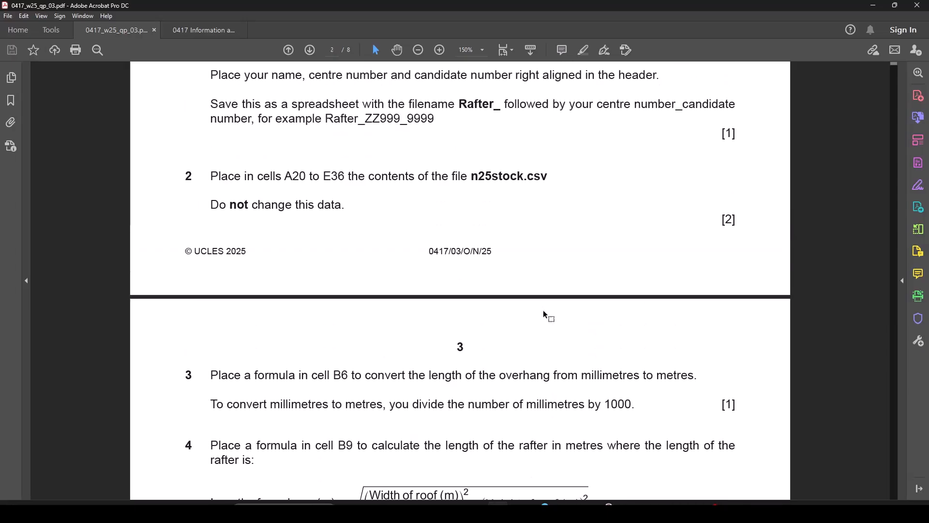
Scroll the question paper to question 7 and briefly highlight its timber-size text.
{"action": "scroll", "coordinate": [540, 320], "scroll_direction": "down", "scroll_amount": 2}
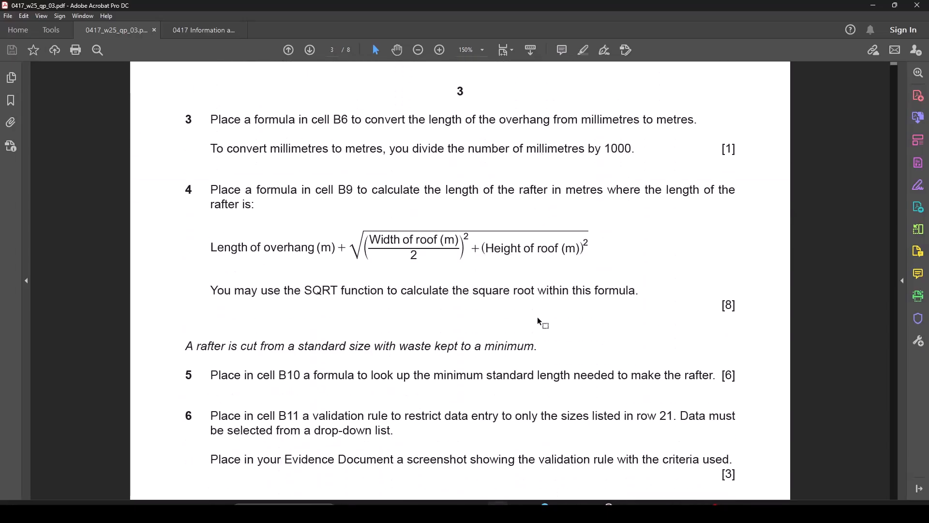
{"action": "scroll", "coordinate": [539, 321], "scroll_direction": "up", "scroll_amount": 3}
{"action": "scroll", "coordinate": [534, 318], "scroll_direction": "up", "scroll_amount": 7}
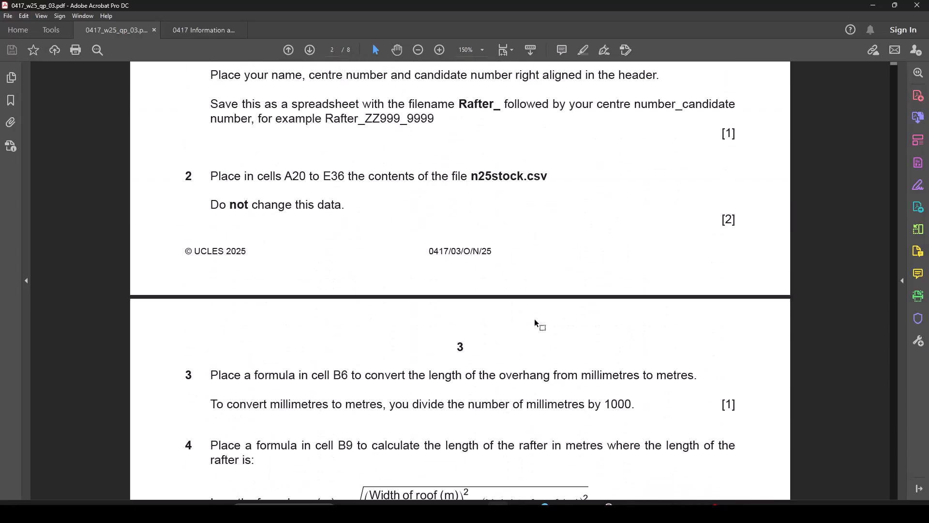
{"action": "scroll", "coordinate": [541, 218], "scroll_direction": "down", "scroll_amount": 7}
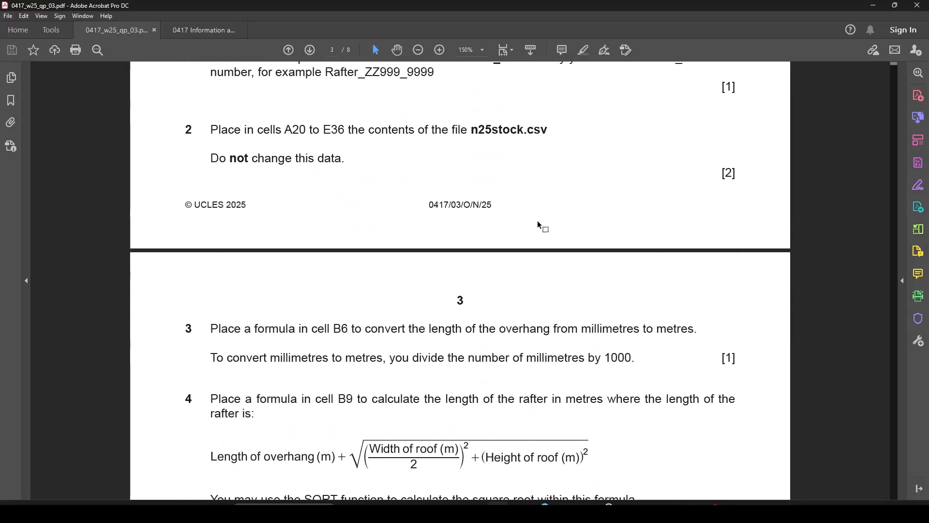
{"action": "scroll", "coordinate": [522, 258], "scroll_direction": "up", "scroll_amount": 1}
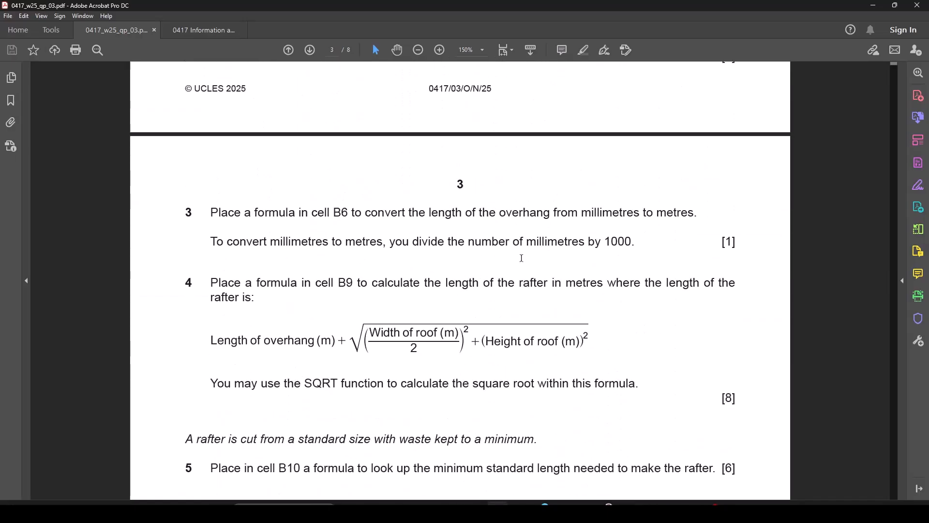
{"action": "scroll", "coordinate": [460, 281], "scroll_direction": "down", "scroll_amount": 4}
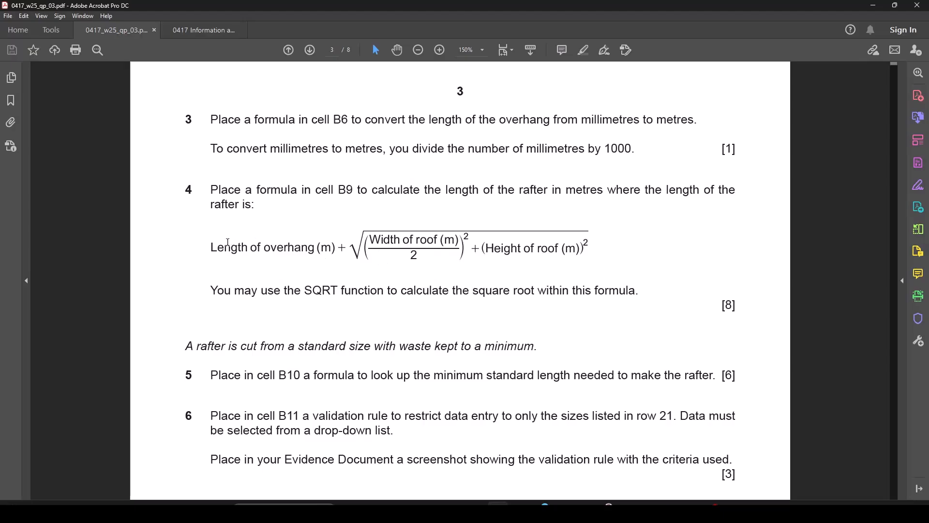
{"action": "scroll", "coordinate": [614, 264], "scroll_direction": "down", "scroll_amount": 6}
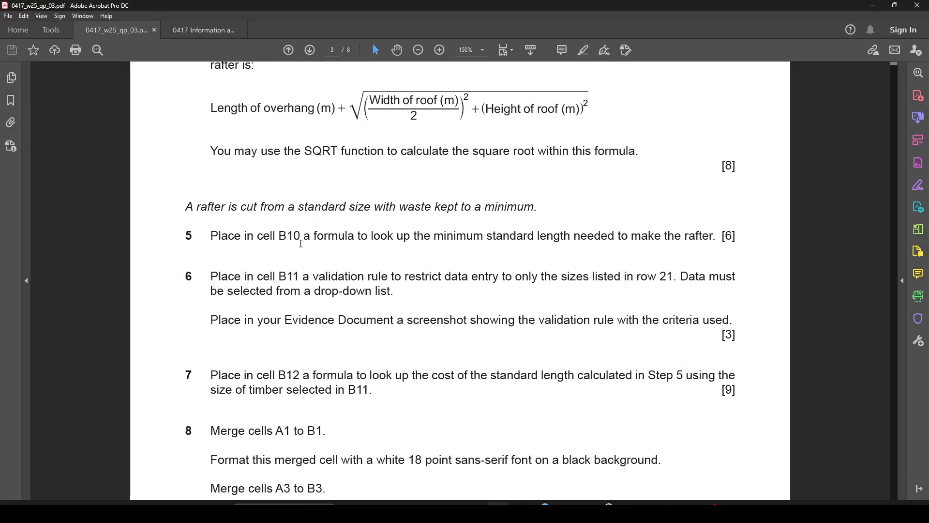
{"action": "scroll", "coordinate": [433, 304], "scroll_direction": "down", "scroll_amount": 12}
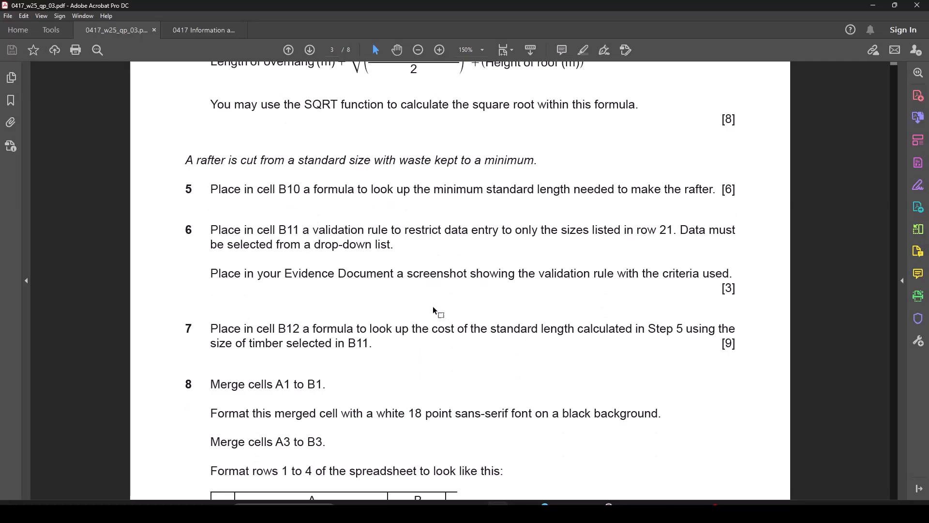
{"action": "scroll", "coordinate": [433, 308], "scroll_direction": "up", "scroll_amount": 9}
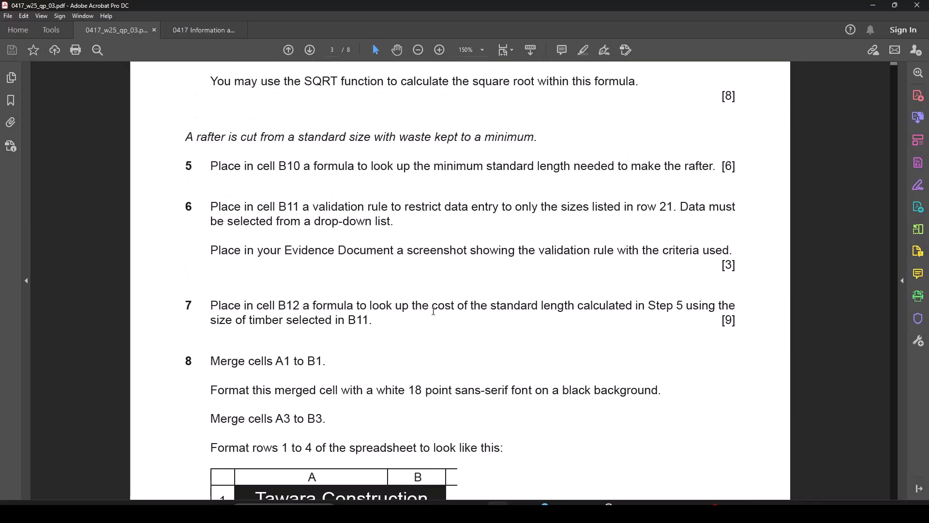
{"action": "scroll", "coordinate": [646, 318], "scroll_direction": "up", "scroll_amount": 1}
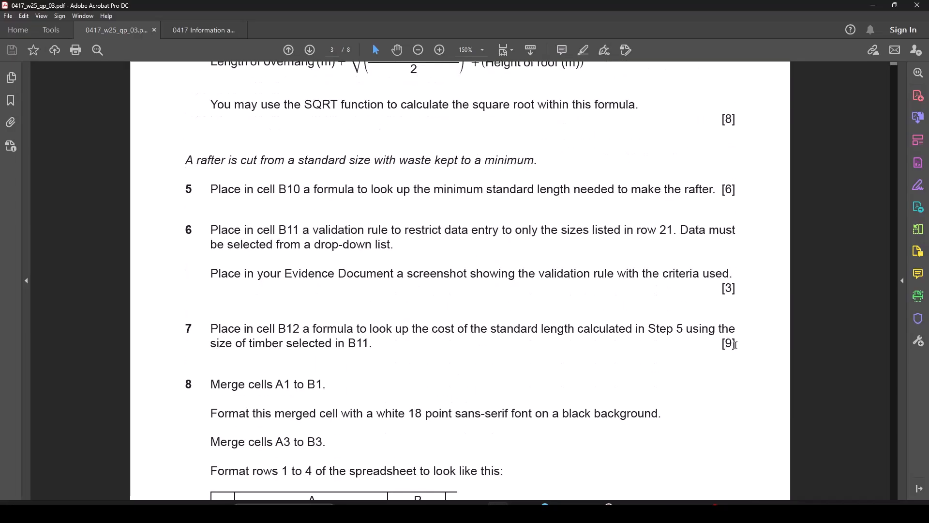
{"action": "left_click_drag", "start_coordinate": [718, 342], "coordinate": [738, 345]}
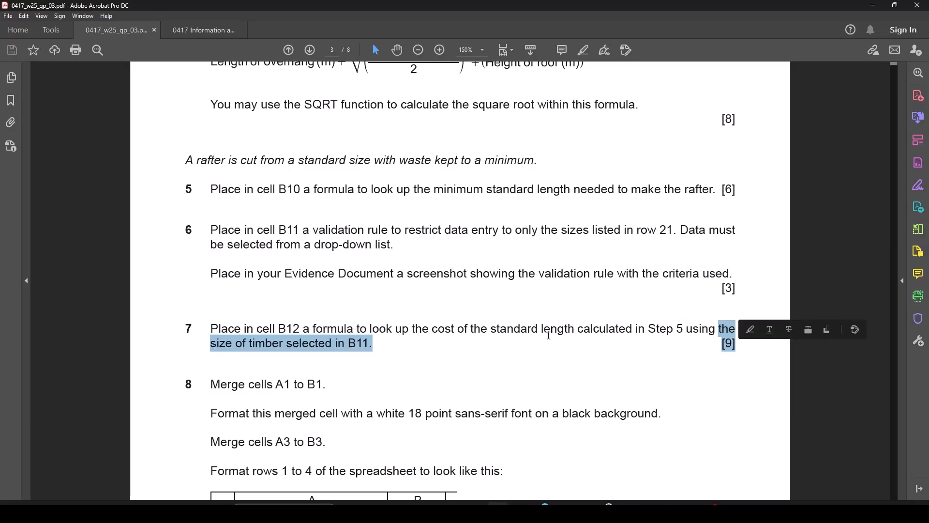
{"action": "left_click", "coordinate": [378, 344]}
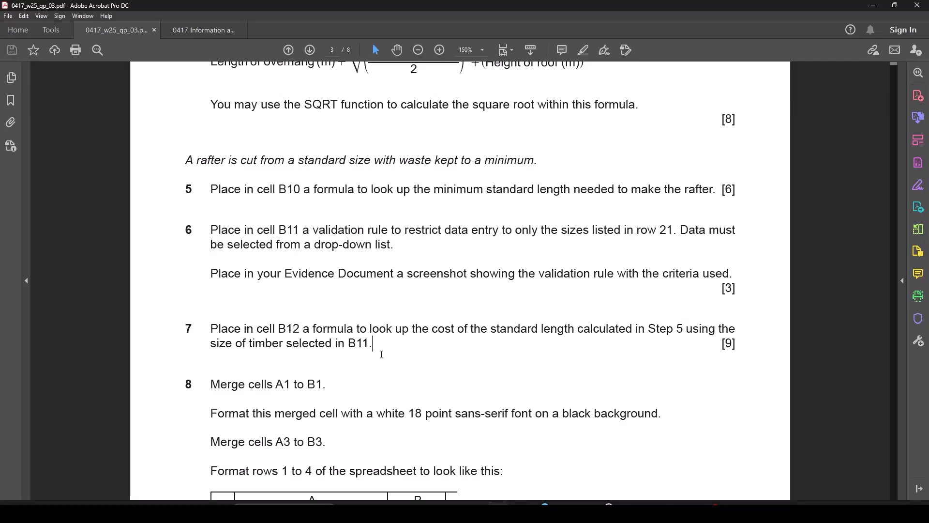
Switch to the 0417 examiner report tab.
{"action": "scroll", "coordinate": [387, 378], "scroll_direction": "down", "scroll_amount": 3}
{"action": "scroll", "coordinate": [387, 382], "scroll_direction": "down", "scroll_amount": 3}
{"action": "scroll", "coordinate": [383, 377], "scroll_direction": "up", "scroll_amount": 4}
{"action": "scroll", "coordinate": [380, 374], "scroll_direction": "up", "scroll_amount": 4}
{"action": "scroll", "coordinate": [380, 378], "scroll_direction": "down", "scroll_amount": 1}
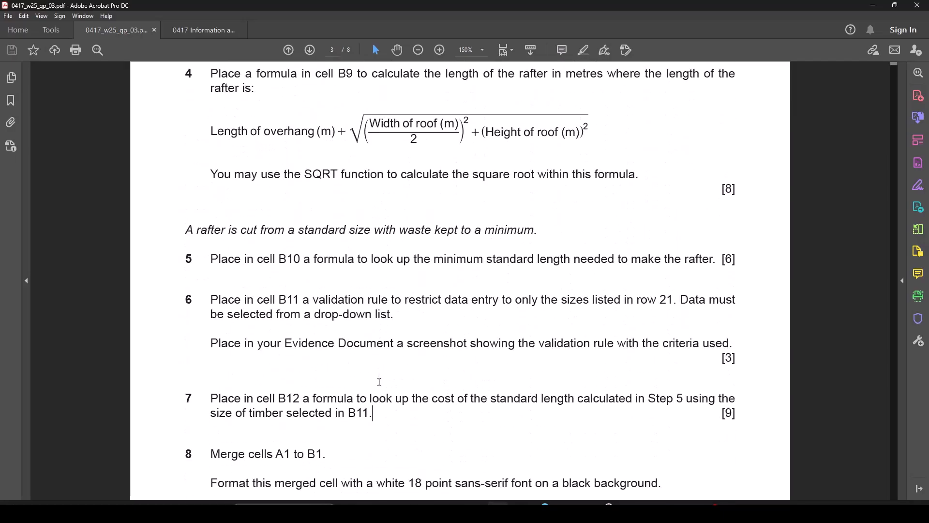
{"action": "left_click", "coordinate": [183, 30]}
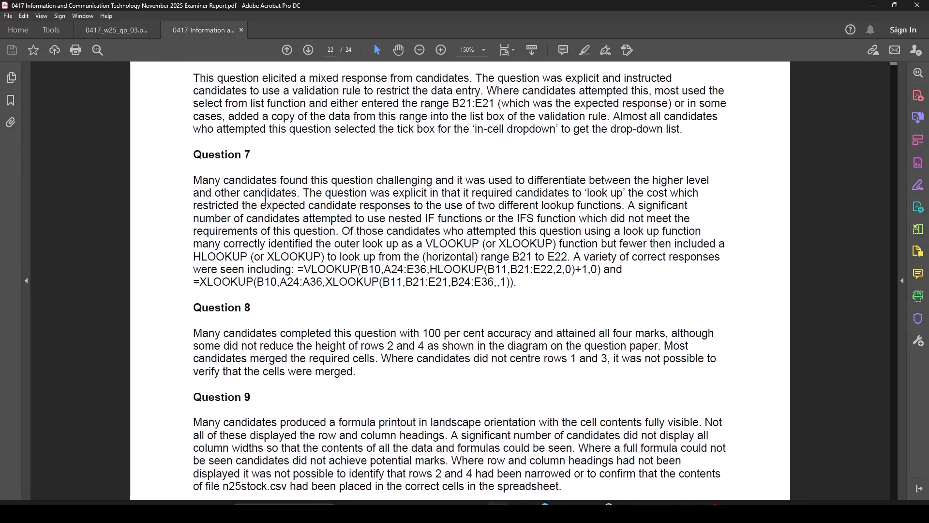
Highlight the examiner report's Question 7 point about using two lookup functions.
{"action": "scroll", "coordinate": [314, 272], "scroll_direction": "down", "scroll_amount": 1}
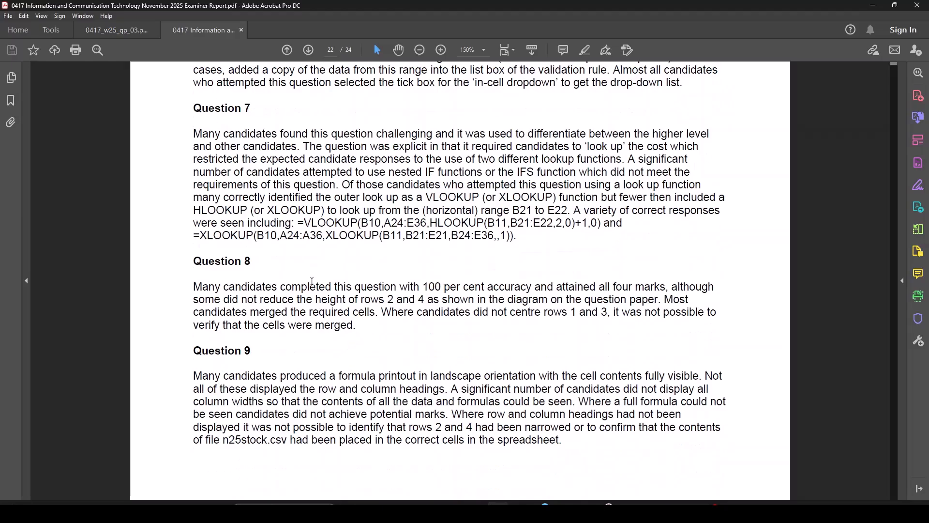
{"action": "scroll", "coordinate": [312, 281], "scroll_direction": "up", "scroll_amount": 1}
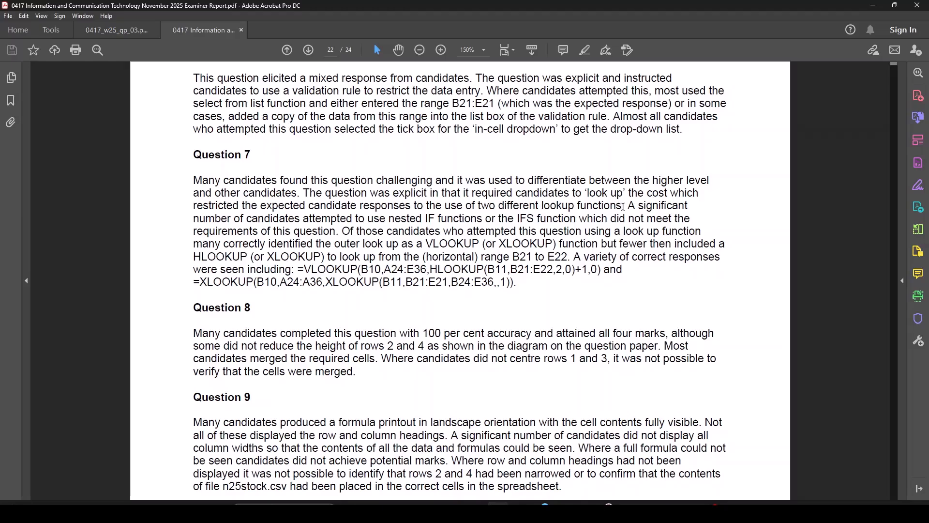
{"action": "left_click_drag", "start_coordinate": [620, 207], "coordinate": [412, 208]}
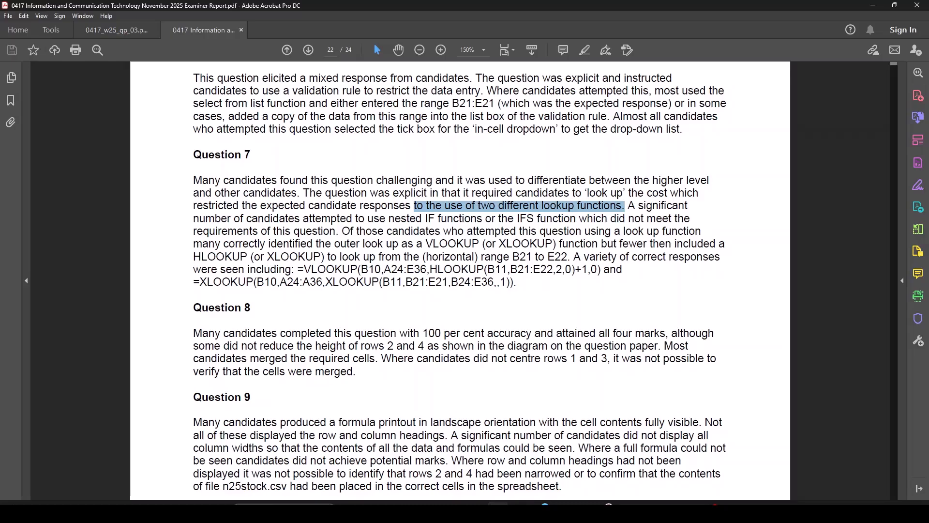
Return to the question paper and scroll up to Task 2, questions 1 and 2.
{"action": "left_click", "coordinate": [134, 31]}
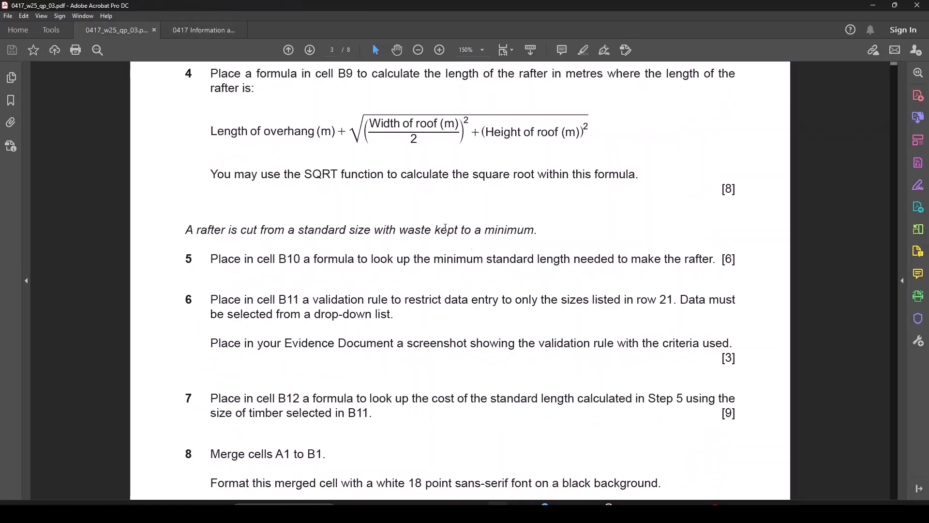
{"action": "scroll", "coordinate": [436, 279], "scroll_direction": "up", "scroll_amount": 8}
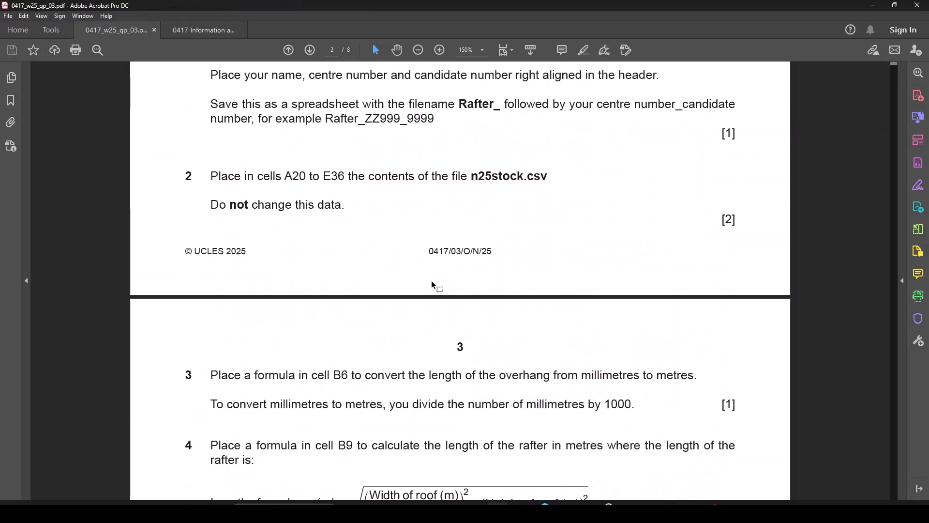
{"action": "scroll", "coordinate": [431, 284], "scroll_direction": "up", "scroll_amount": 4}
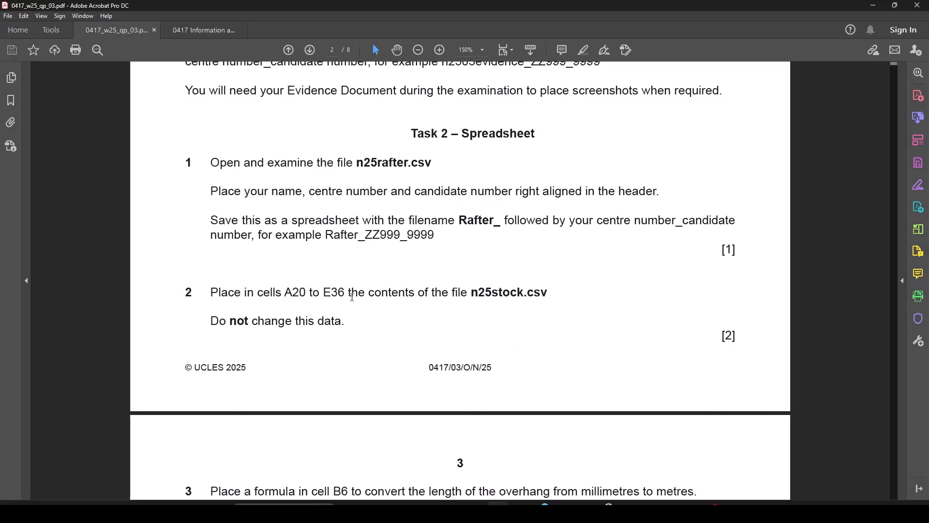
Bring both spreadsheets forward and autofit n25rafter's column A to its labels.
{"action": "mouse_move", "coordinate": [687, 503]}
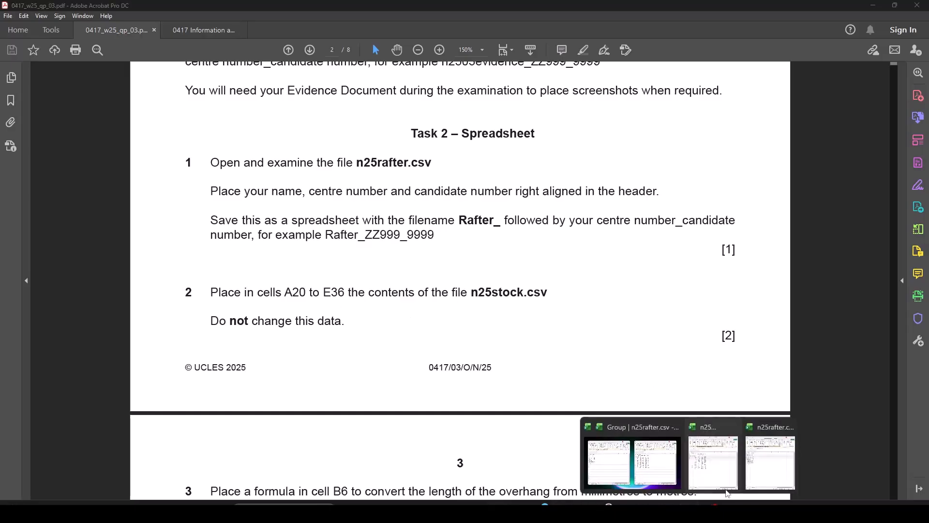
{"action": "mouse_move", "coordinate": [723, 472]}
{"action": "mouse_move", "coordinate": [619, 480]}
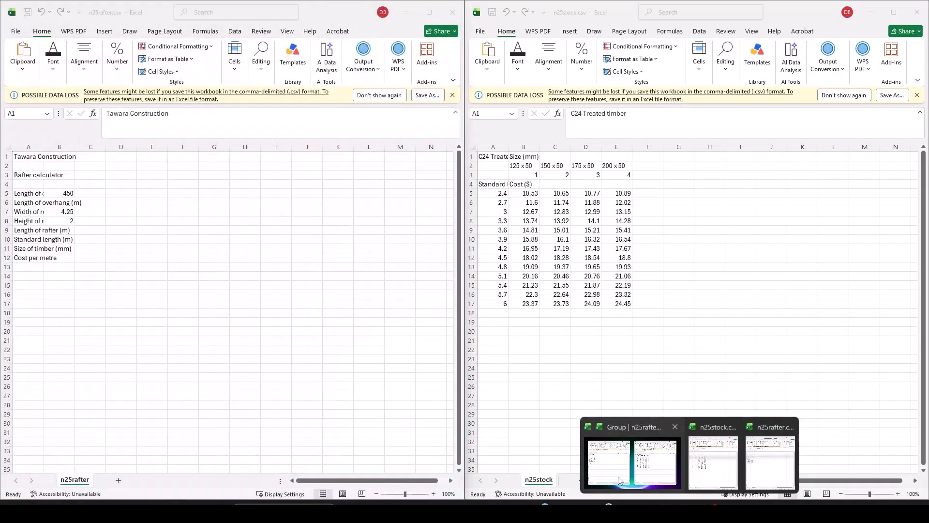
{"action": "left_click", "coordinate": [619, 480]}
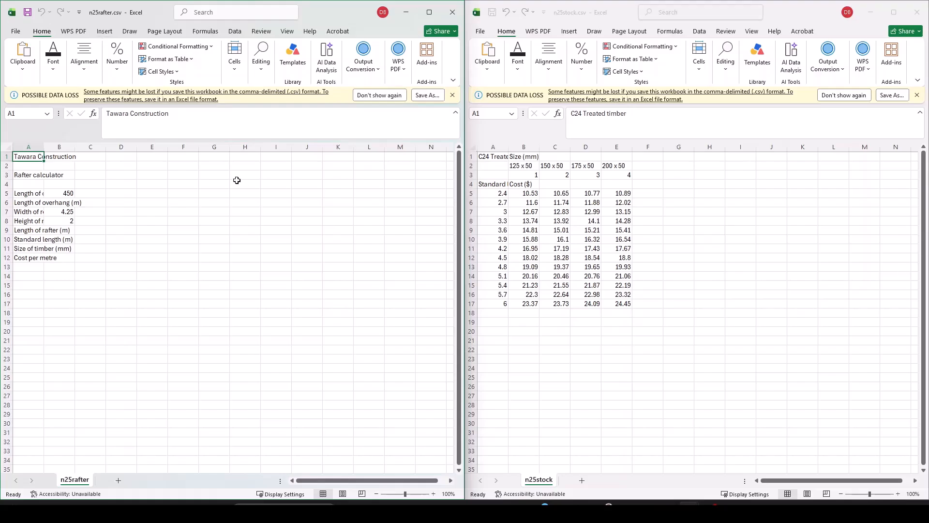
{"action": "left_click", "coordinate": [7, 147]}
{"action": "double_click", "coordinate": [44, 147]}
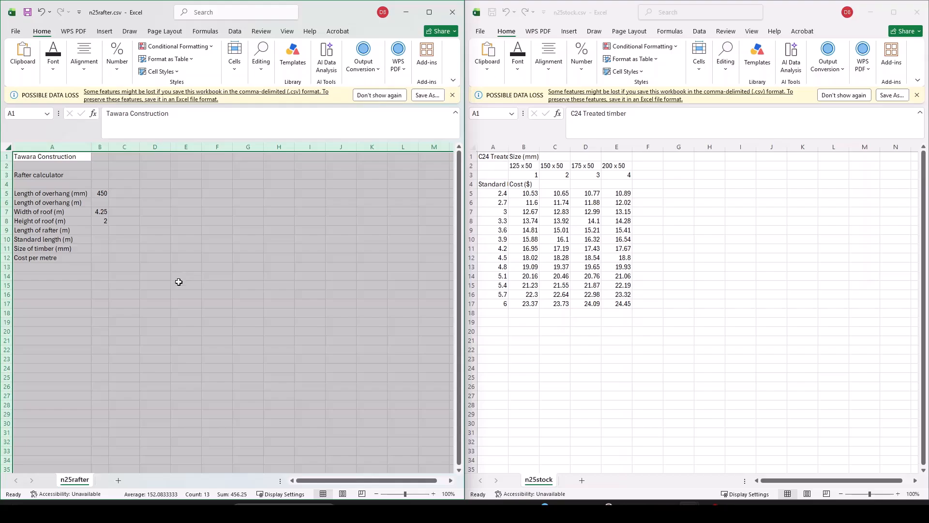
Select the n25stock table A1:E17, then bring the question paper back.
{"action": "scroll", "coordinate": [180, 283], "scroll_direction": "up", "scroll_amount": 3}
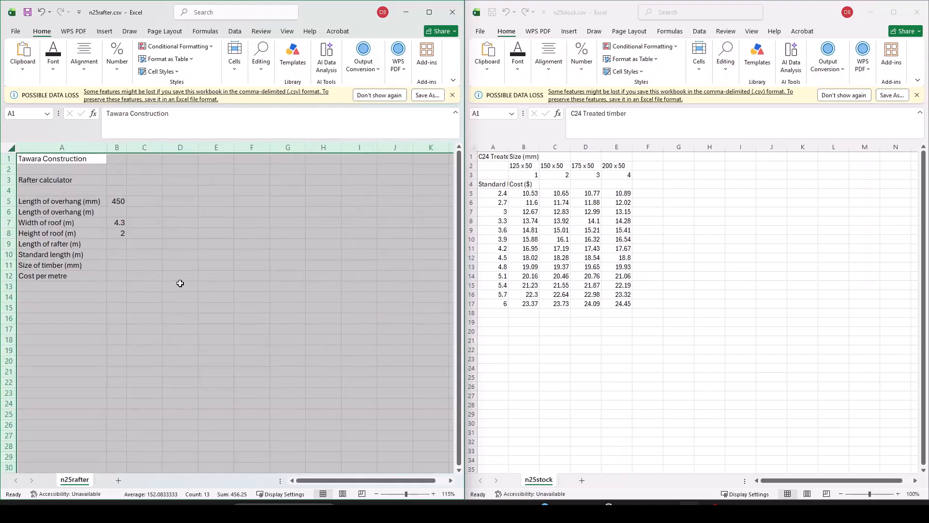
{"action": "left_click", "coordinate": [568, 362]}
{"action": "key", "text": "ctrl+a"}
{"action": "scroll", "coordinate": [568, 362], "scroll_direction": "up", "scroll_amount": 2}
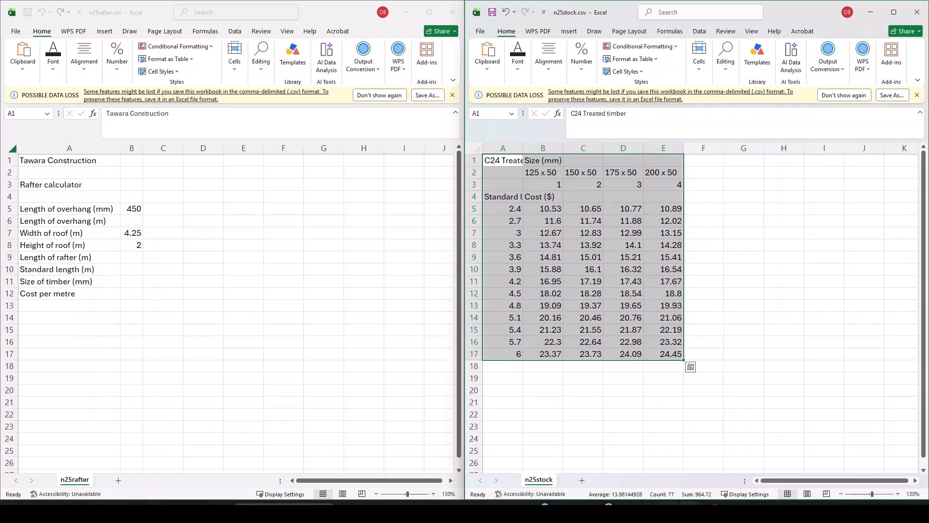
{"action": "left_click", "coordinate": [500, 512]}
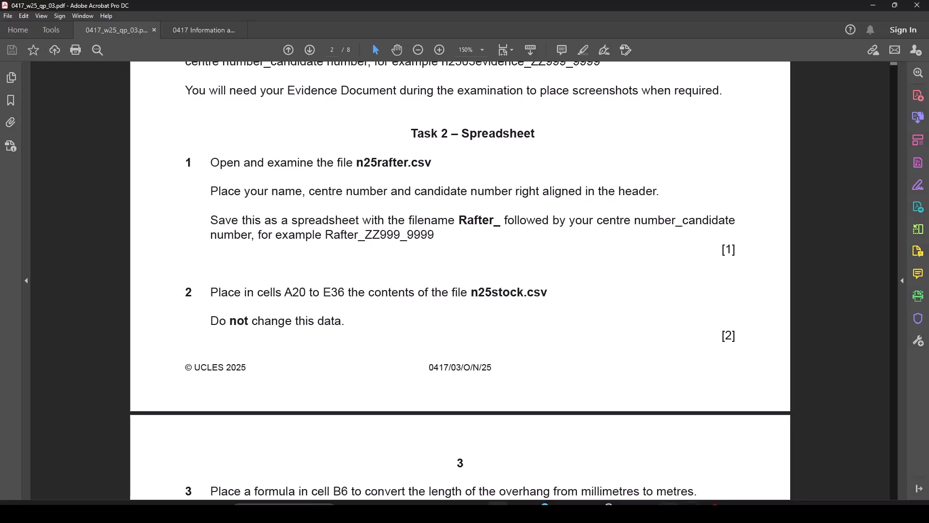
Bring both spreadsheets back side by side and show the rafter sheet in Page Layout view.
{"action": "left_click", "coordinate": [688, 511]}
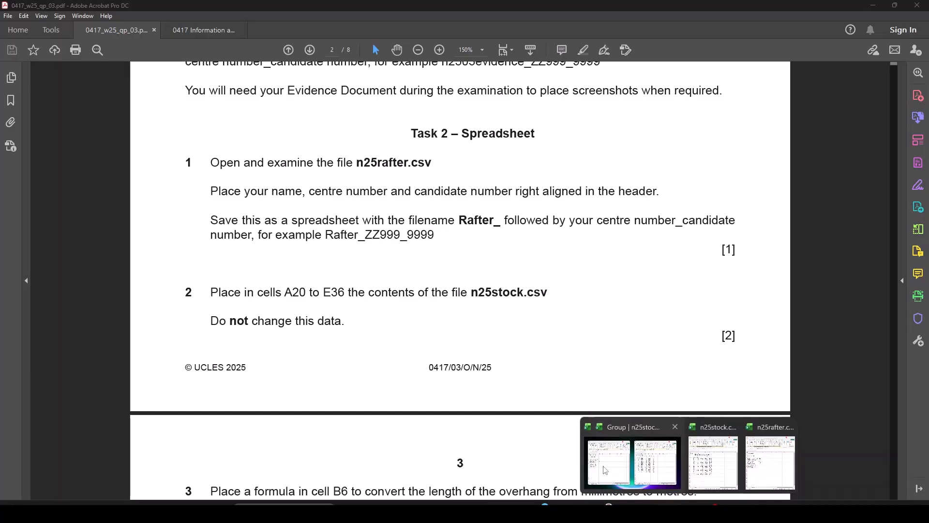
{"action": "left_click", "coordinate": [631, 461]}
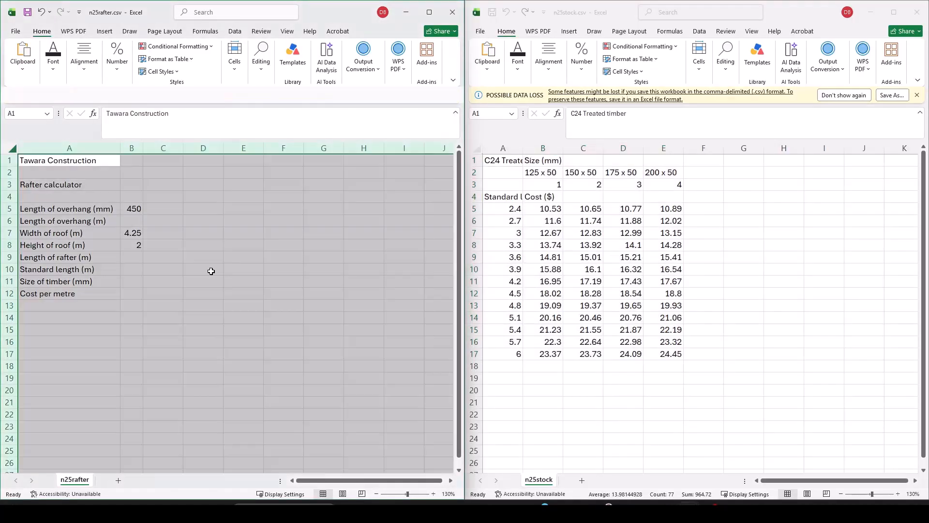
{"action": "left_click", "coordinate": [342, 494]}
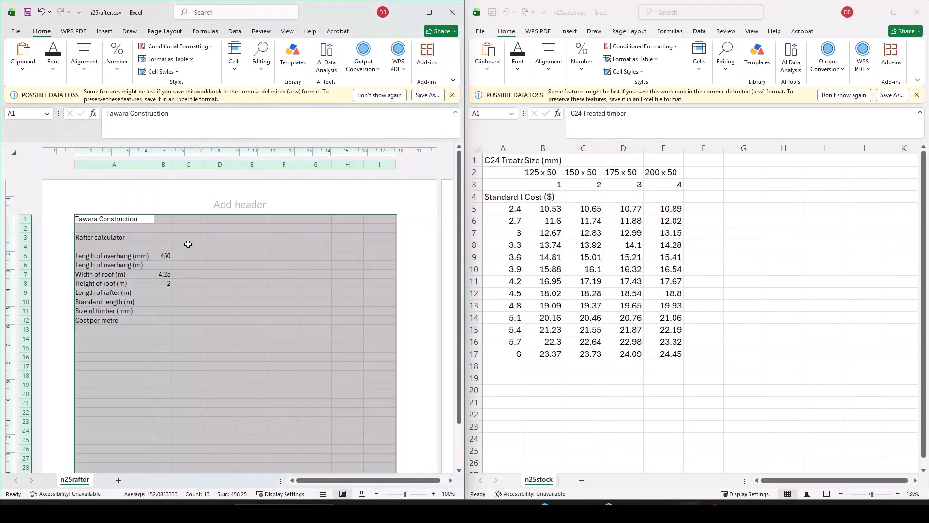
Put the candidate's name, centre number and candidate number in the right header, then return to Normal view.
{"action": "left_click", "coordinate": [348, 207]}
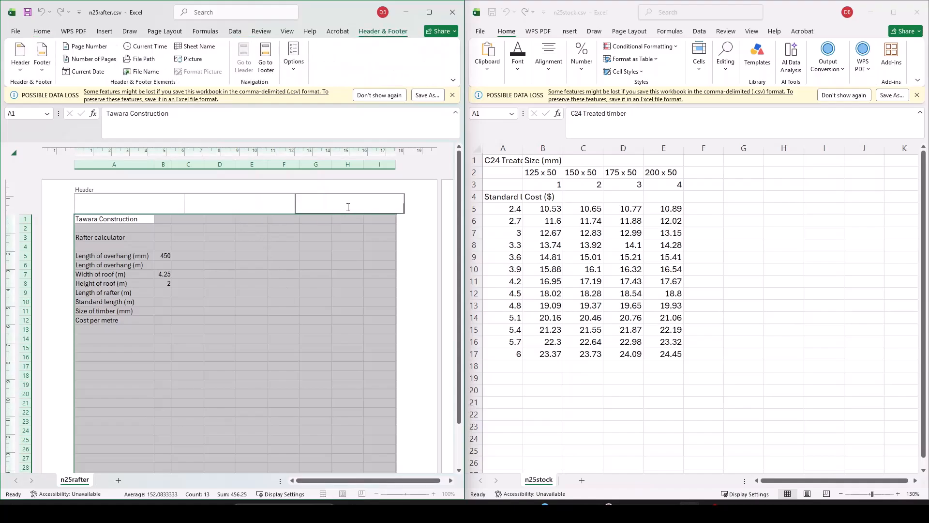
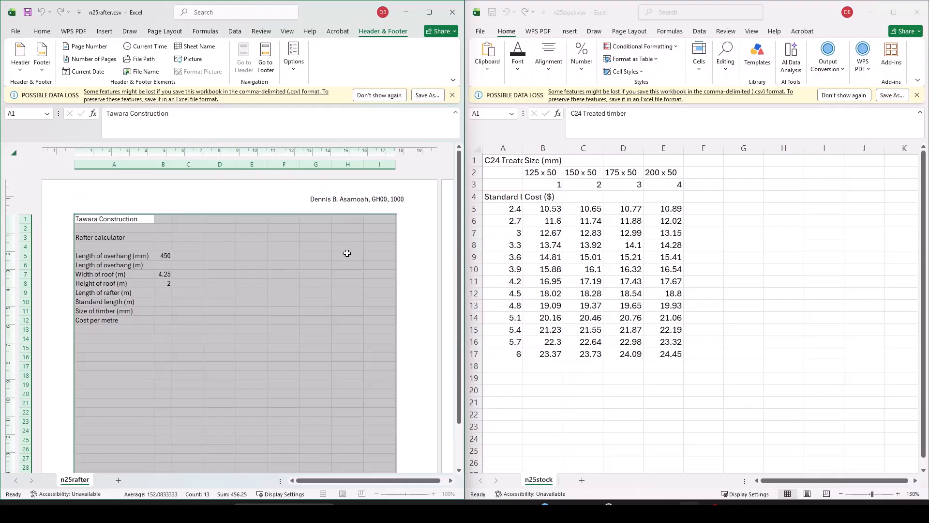
{"action": "left_click", "coordinate": [346, 253]}
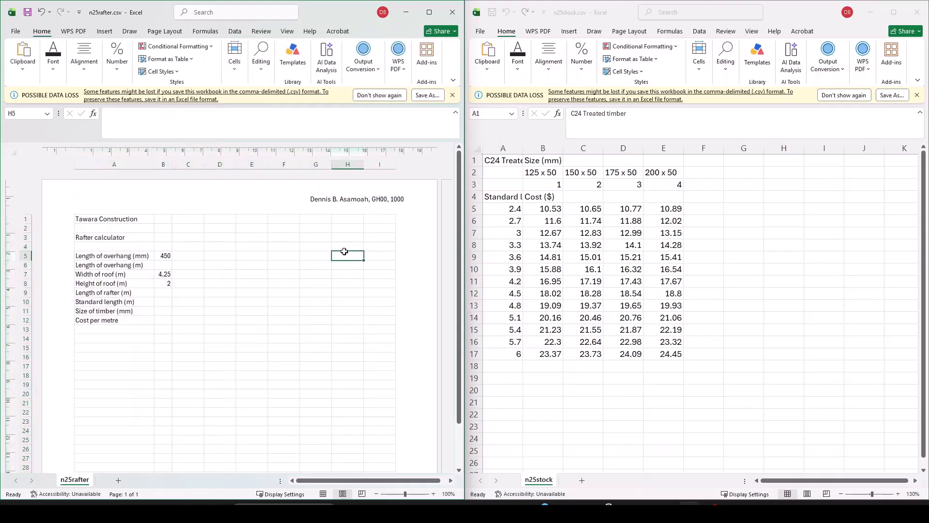
{"action": "left_click", "coordinate": [323, 493]}
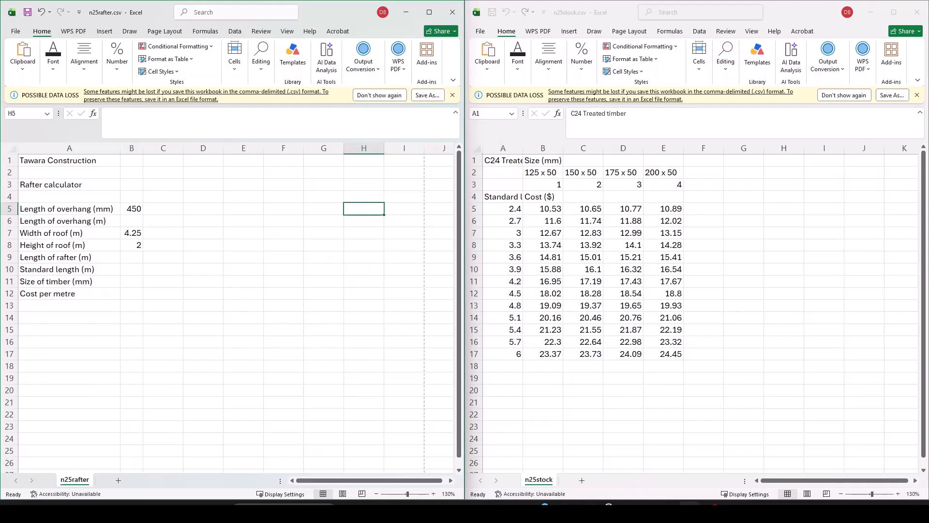
{"action": "scroll", "coordinate": [257, 297], "scroll_direction": "up", "scroll_amount": 1}
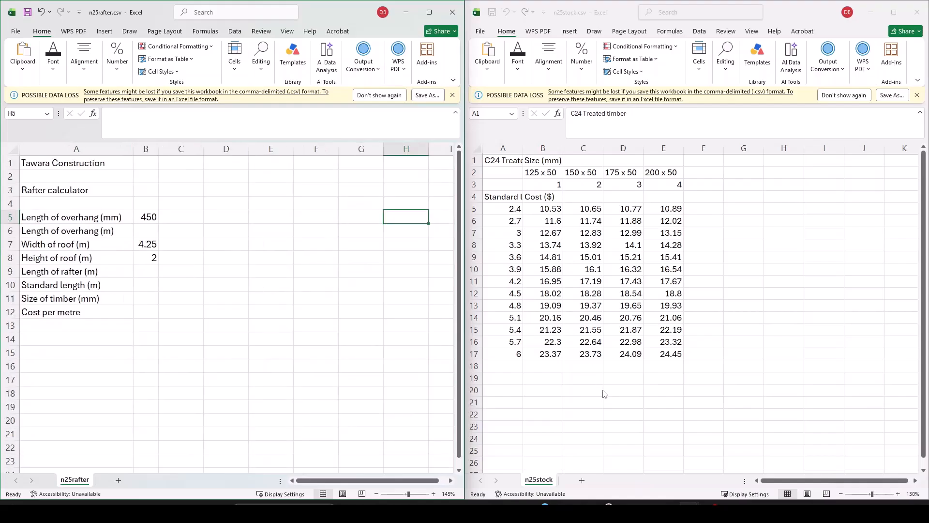
Bring the spreadsheets back and open Save As to browse for a folder.
{"action": "left_click", "coordinate": [438, 471]}
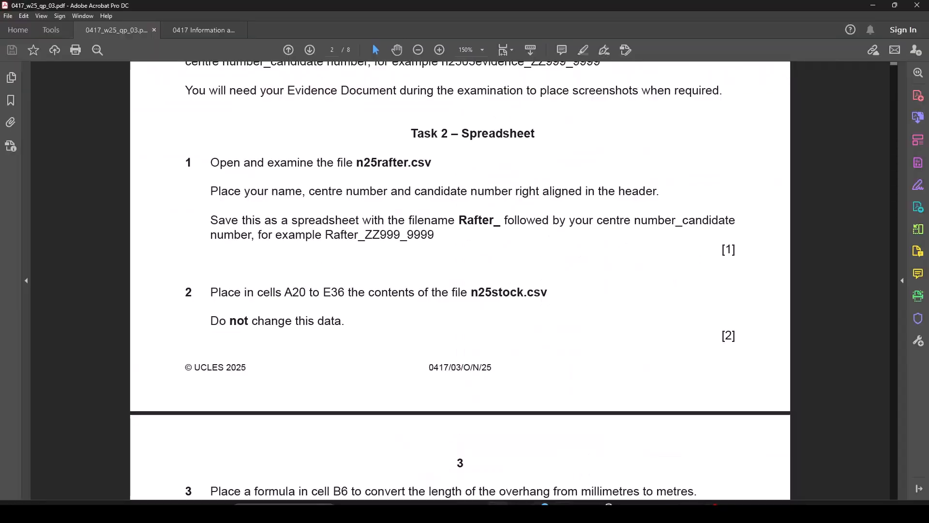
{"action": "mouse_move", "coordinate": [689, 512]}
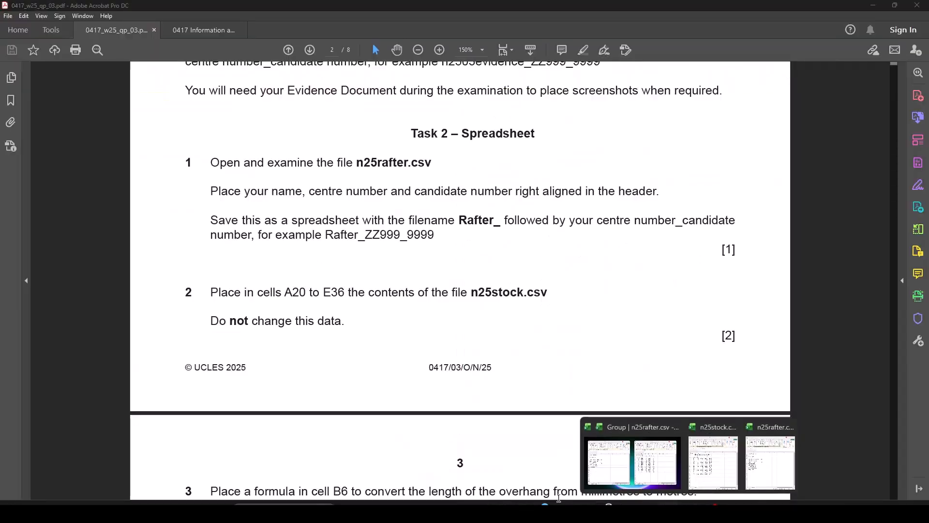
{"action": "left_click", "coordinate": [603, 469]}
{"action": "left_click", "coordinate": [18, 33]}
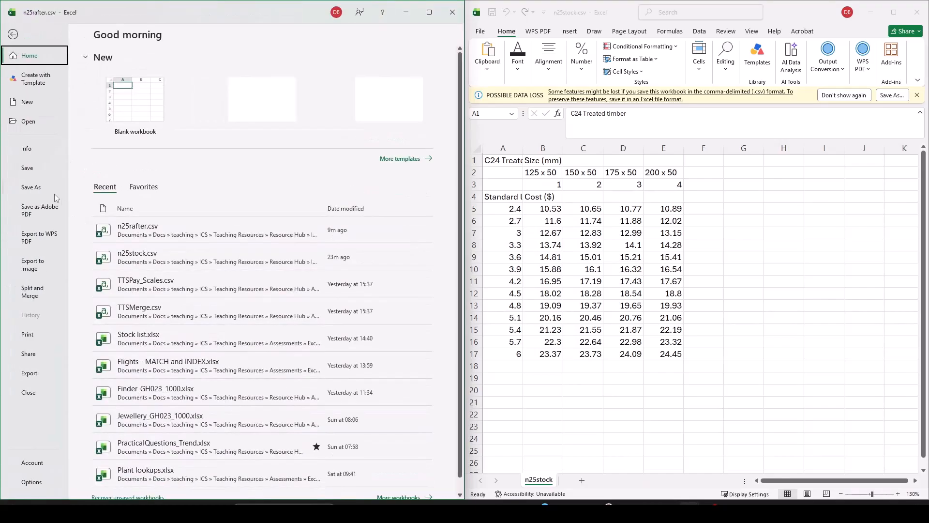
{"action": "left_click", "coordinate": [53, 193]}
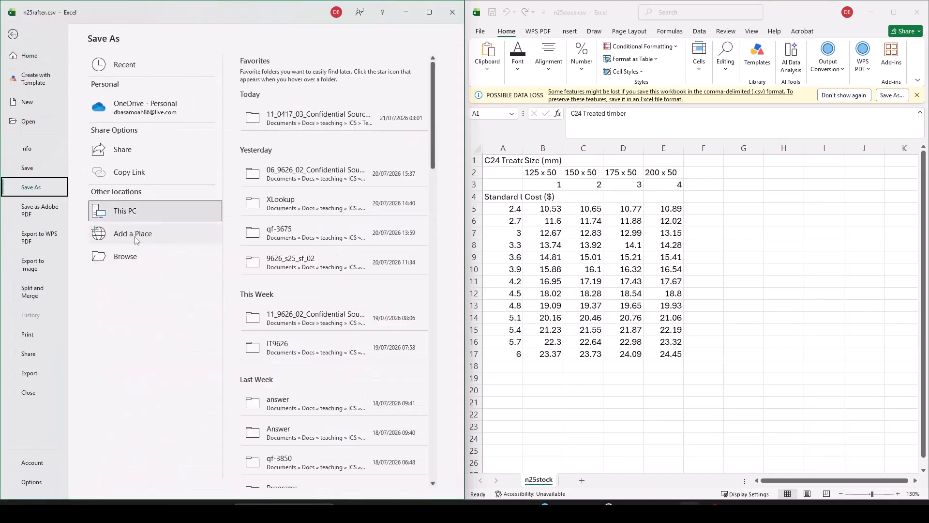
{"action": "left_click", "coordinate": [143, 257]}
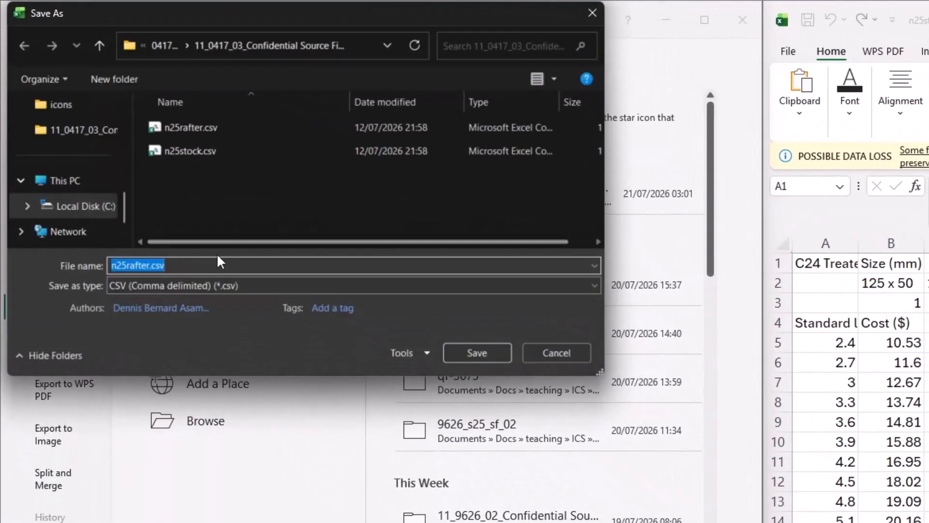
Save as Excel Workbook (*.xlsx) named Rafter_ plus the centre and candidate numbers.
{"action": "left_click", "coordinate": [213, 286]}
{"action": "scroll", "coordinate": [186, 304], "scroll_direction": "up", "scroll_amount": 3}
{"action": "left_click", "coordinate": [185, 299]}
{"action": "left_click", "coordinate": [199, 265]}
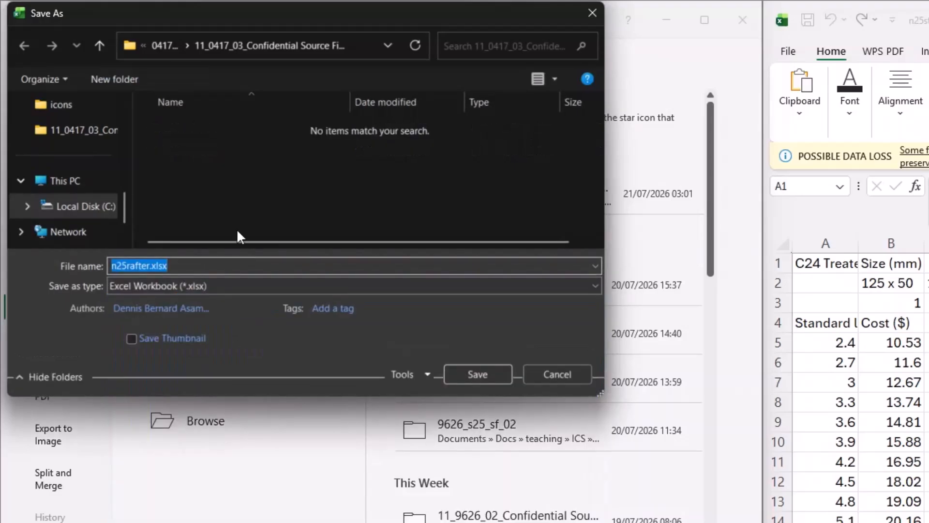
{"action": "type", "text": "R"}
{"action": "type", "text": "a"}
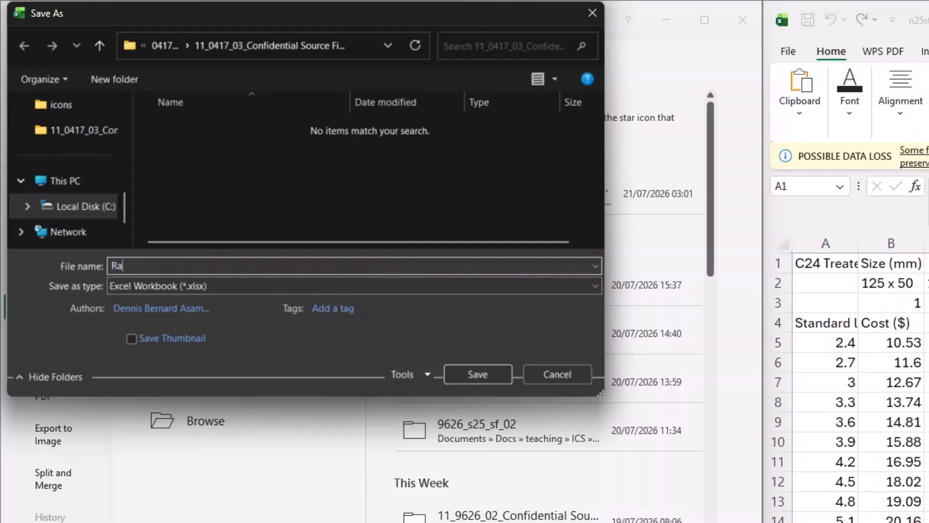
{"action": "type", "text": "fter_GH00_1000"}
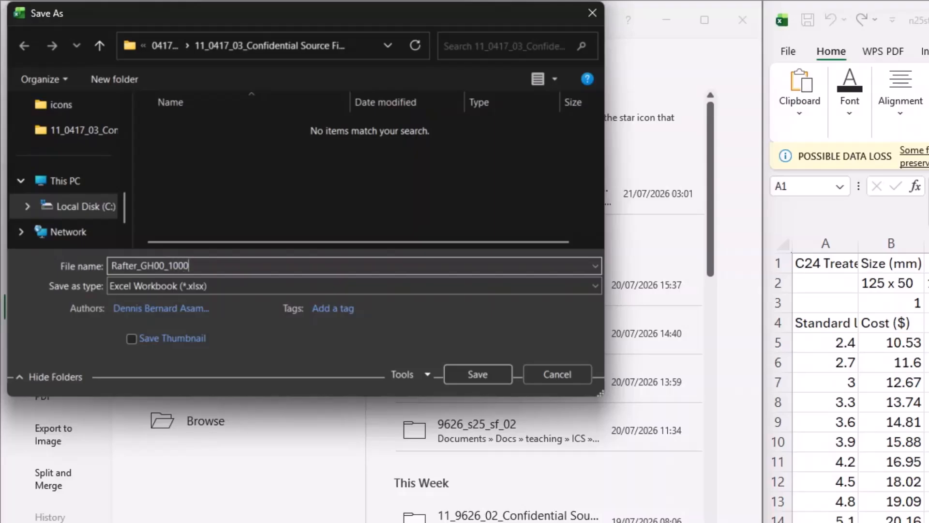
{"action": "left_click", "coordinate": [485, 372]}
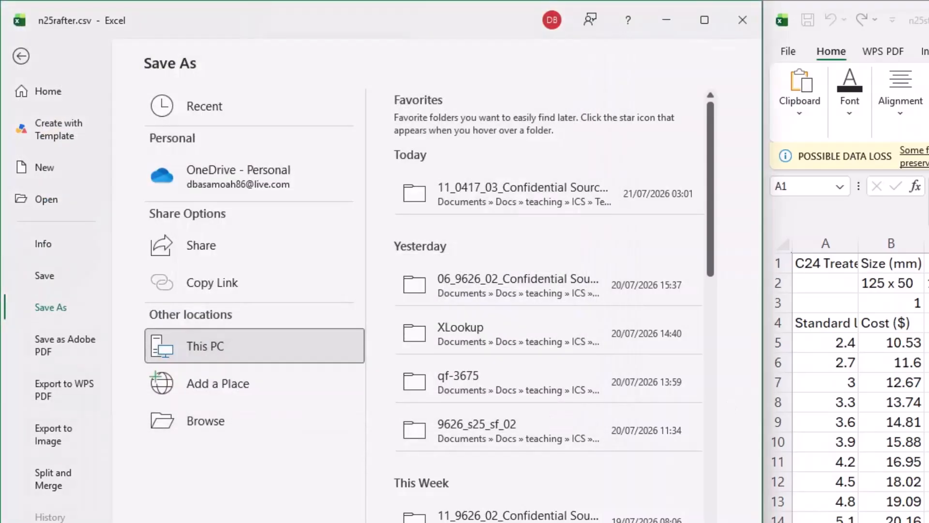
Reread Task 2 in the question paper, then bring the saved Rafter workbook forward.
{"action": "key", "text": "alt+Tab"}
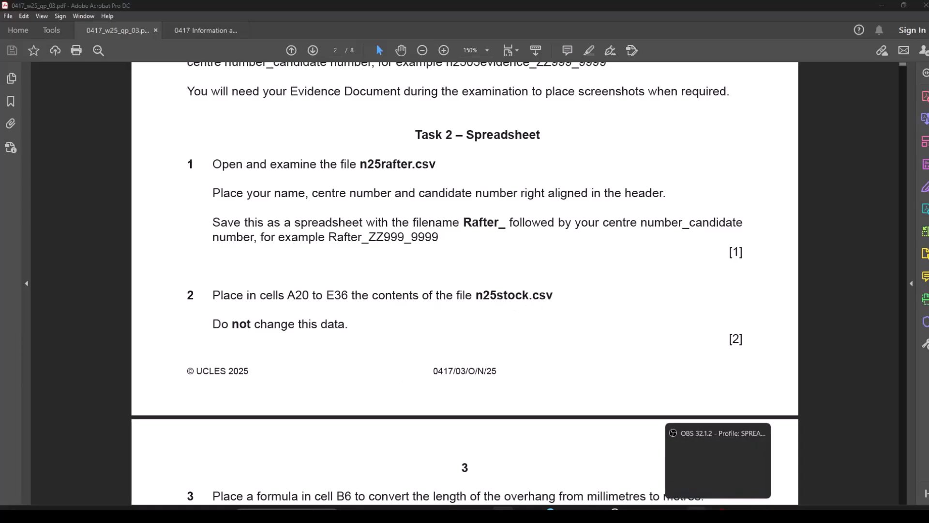
{"action": "left_click", "coordinate": [748, 481]}
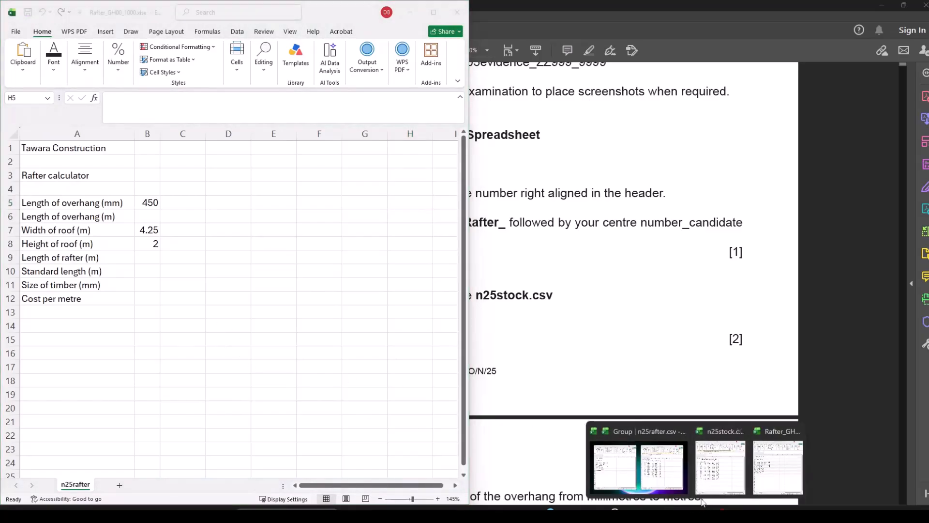
Copy the n25stock table A1:E17 into the Rafter workbook starting at cell A20.
{"action": "left_click", "coordinate": [665, 471]}
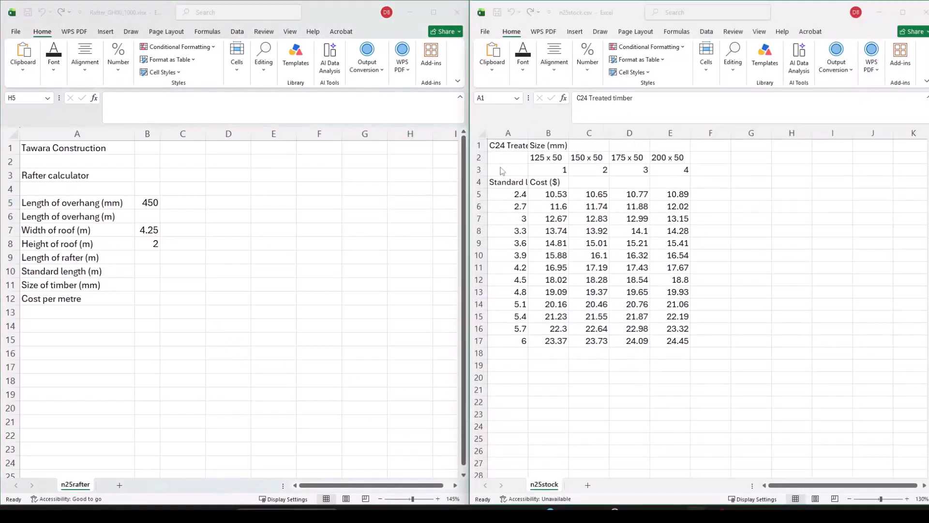
{"action": "left_click", "coordinate": [498, 145]}
{"action": "left_click_drag", "start_coordinate": [497, 146], "coordinate": [666, 340]}
{"action": "key", "text": "ctrl+c"}
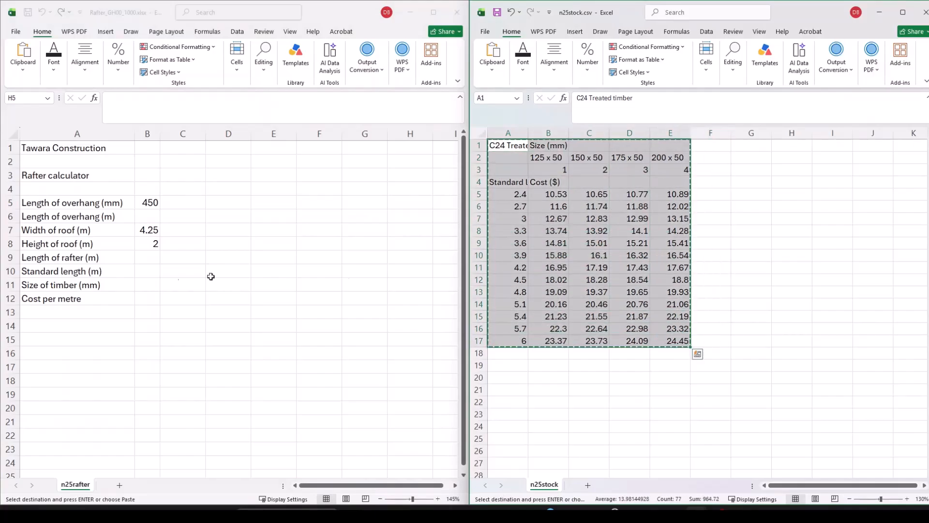
{"action": "left_click", "coordinate": [71, 366]}
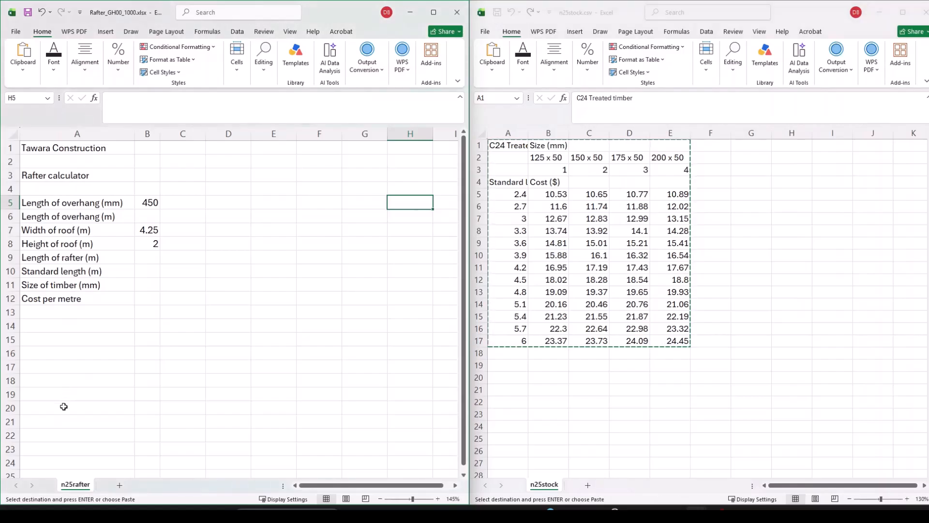
{"action": "left_click", "coordinate": [64, 408]}
{"action": "key", "text": "ctrl+v"}
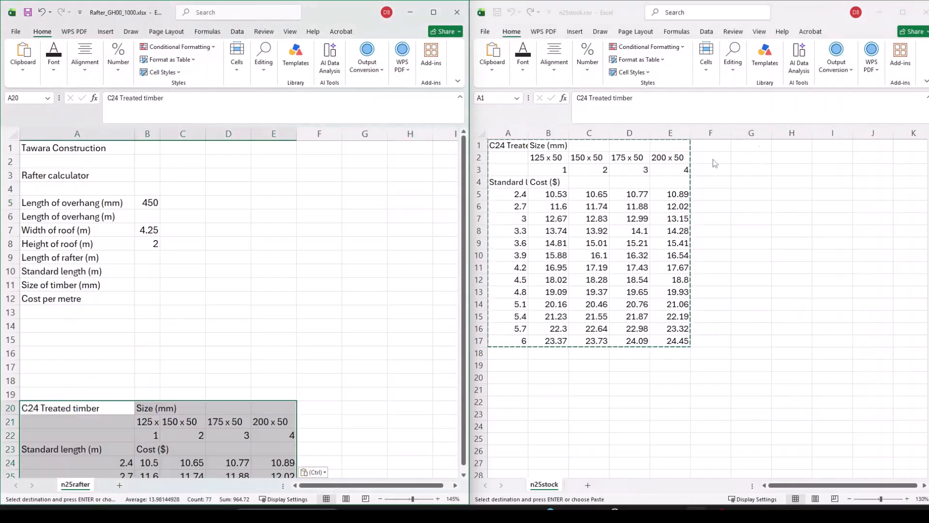
Close n25stock.csv, maximise the Rafter workbook, and switch back to the question paper.
{"action": "left_click", "coordinate": [925, 12]}
{"action": "left_click", "coordinate": [925, 12]}
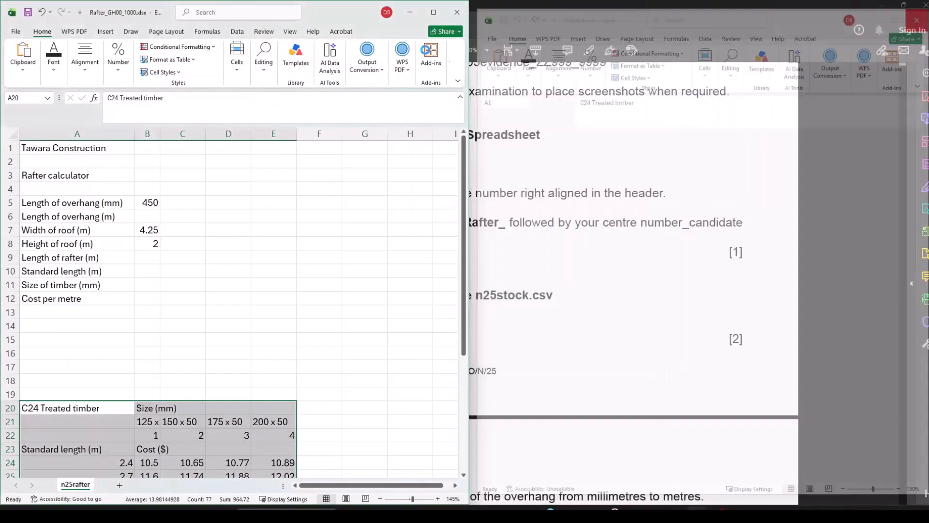
{"action": "left_click", "coordinate": [435, 13]}
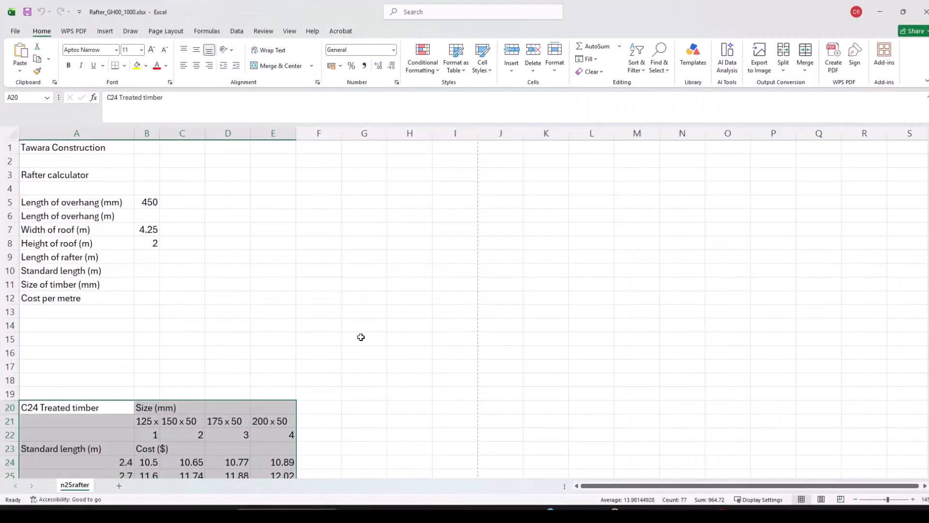
{"action": "scroll", "coordinate": [367, 336], "scroll_direction": "down", "scroll_amount": 3}
{"action": "scroll", "coordinate": [366, 336], "scroll_direction": "down", "scroll_amount": 1, "text": "ctrl"}
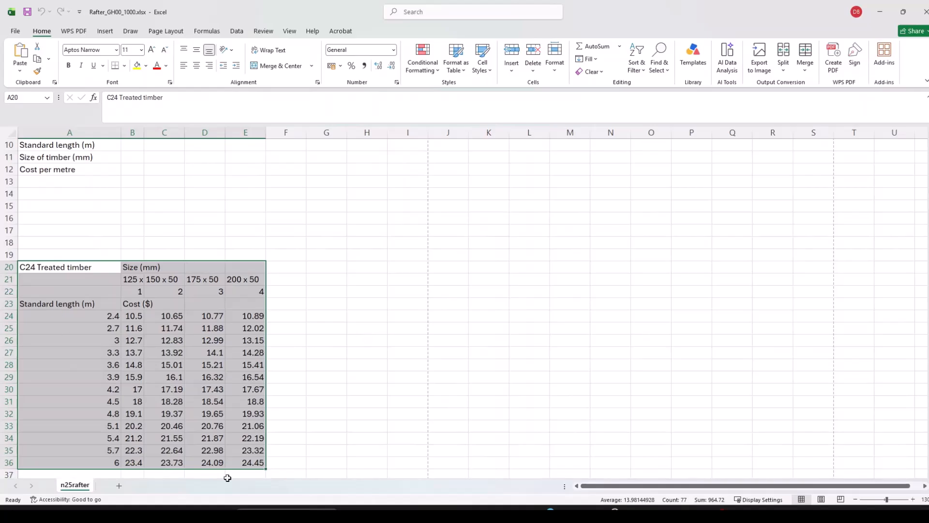
{"action": "left_click", "coordinate": [503, 514]}
Scroll to questions 3 and 4, highlight the SQRT sentence, and return to the Rafter workbook.
{"action": "scroll", "coordinate": [452, 336], "scroll_direction": "down", "scroll_amount": 4}
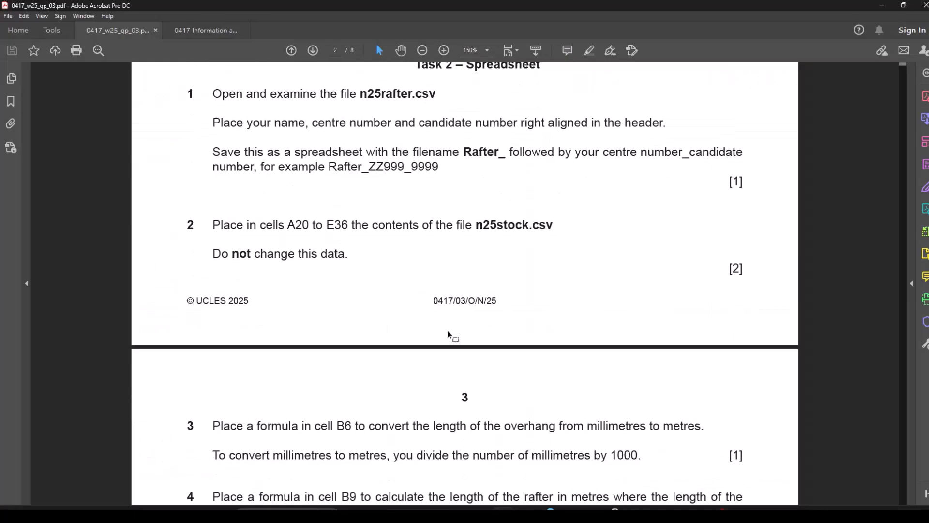
{"action": "scroll", "coordinate": [445, 339], "scroll_direction": "down", "scroll_amount": 2}
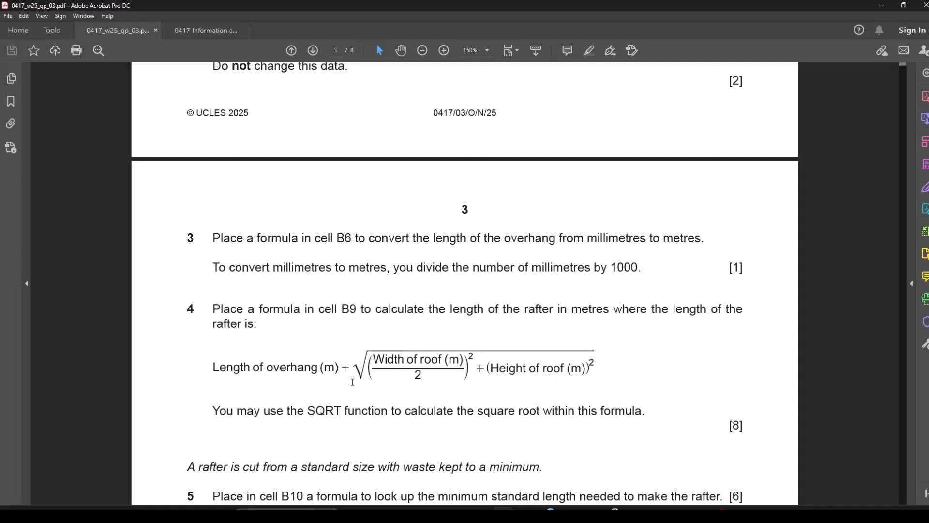
{"action": "scroll", "coordinate": [447, 408], "scroll_direction": "down", "scroll_amount": 2}
{"action": "left_click_drag", "start_coordinate": [214, 363], "coordinate": [663, 365]}
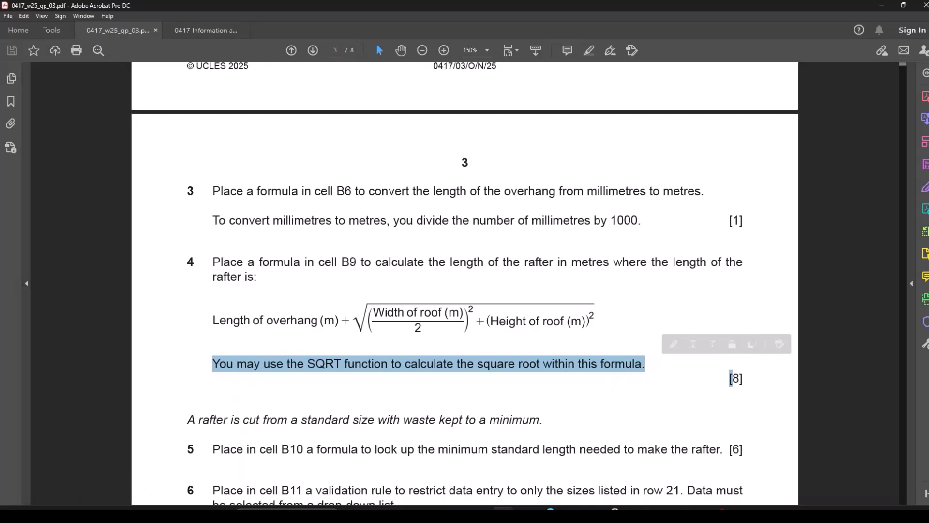
{"action": "left_click", "coordinate": [698, 515]}
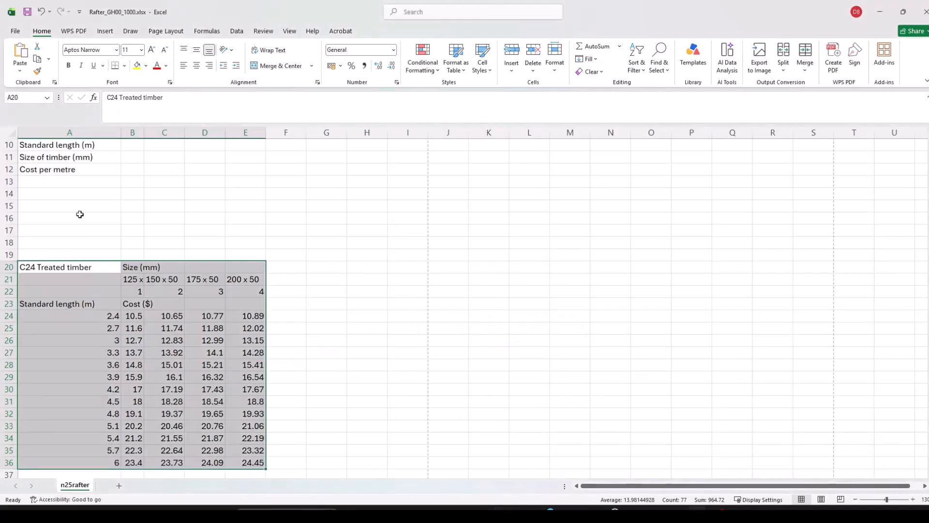
Enter =B5/100 in B6 to convert the overhang to metres, then select B9.
{"action": "scroll", "coordinate": [127, 205], "scroll_direction": "up", "scroll_amount": 3}
{"action": "left_click", "coordinate": [132, 206]}
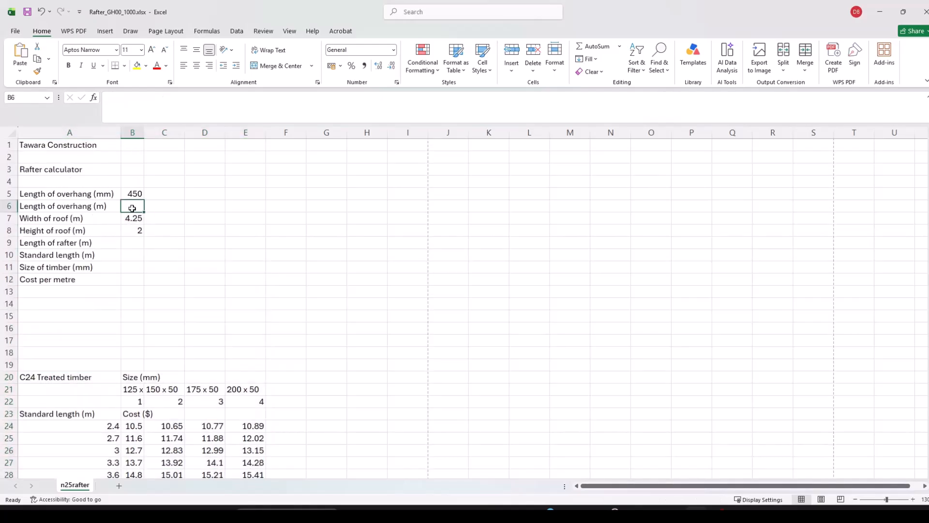
{"action": "type", "text": "="}
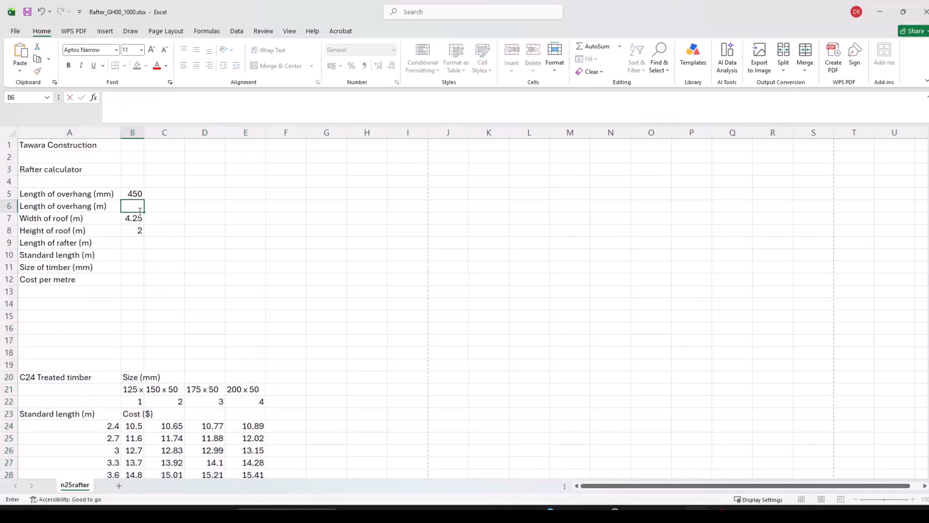
{"action": "left_click", "coordinate": [129, 193]}
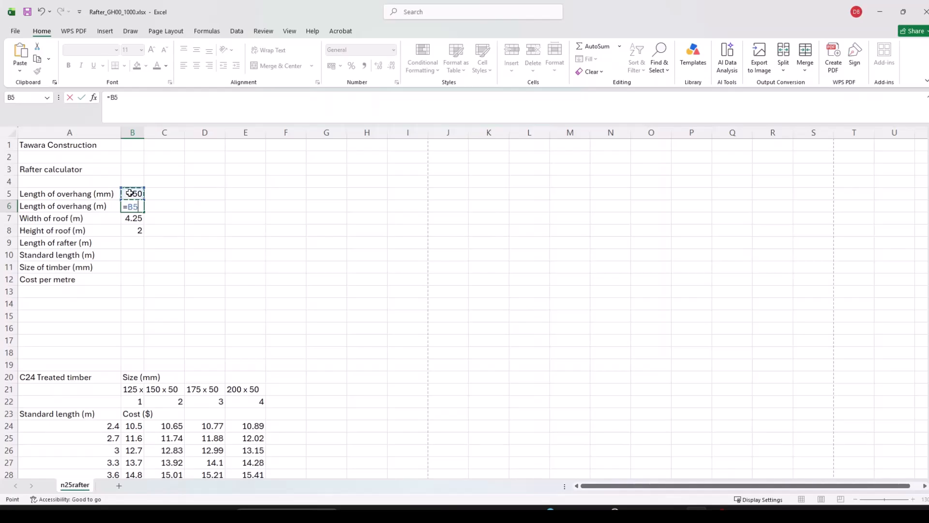
{"action": "type", "text": "/100"}
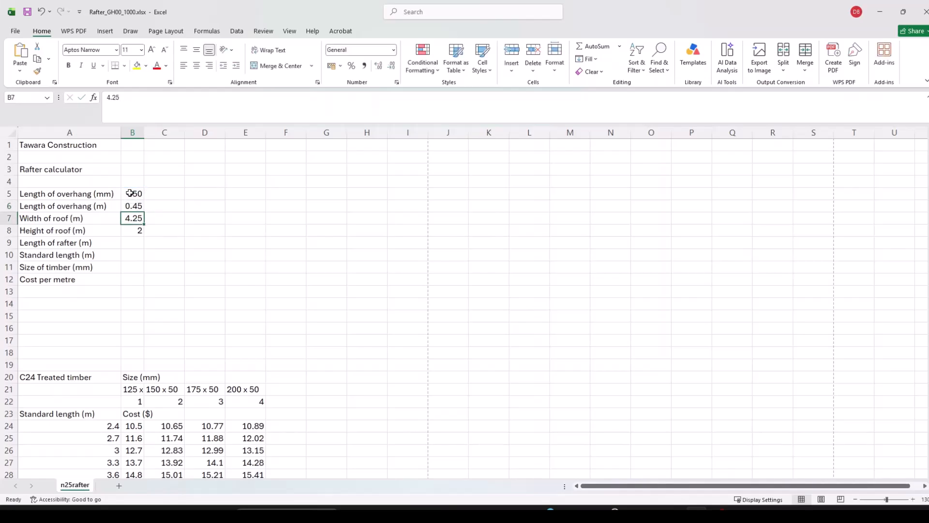
{"action": "left_click", "coordinate": [137, 246]}
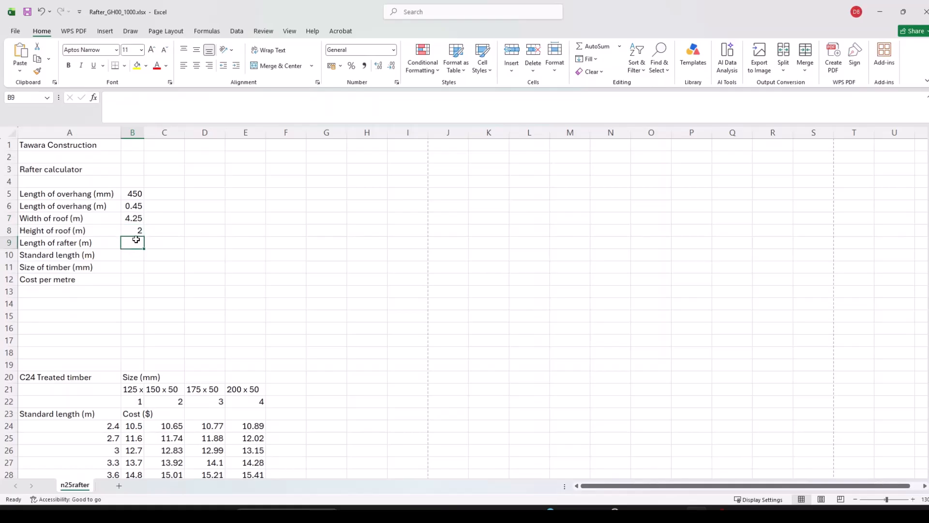
Enter =B6+SQRT((B7/2)^2+(B8)^2) in B9 to compute the rafter length.
{"action": "type", "text": "="}
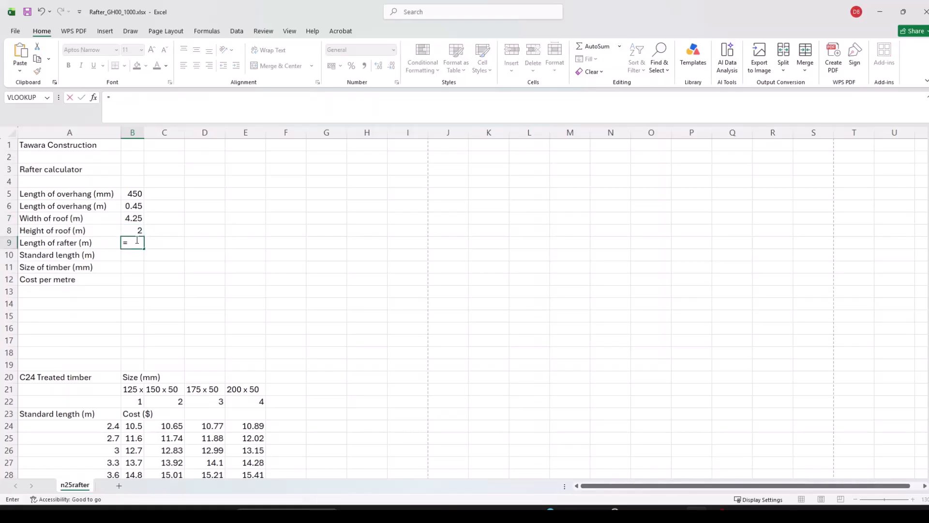
{"action": "left_click", "coordinate": [130, 207]}
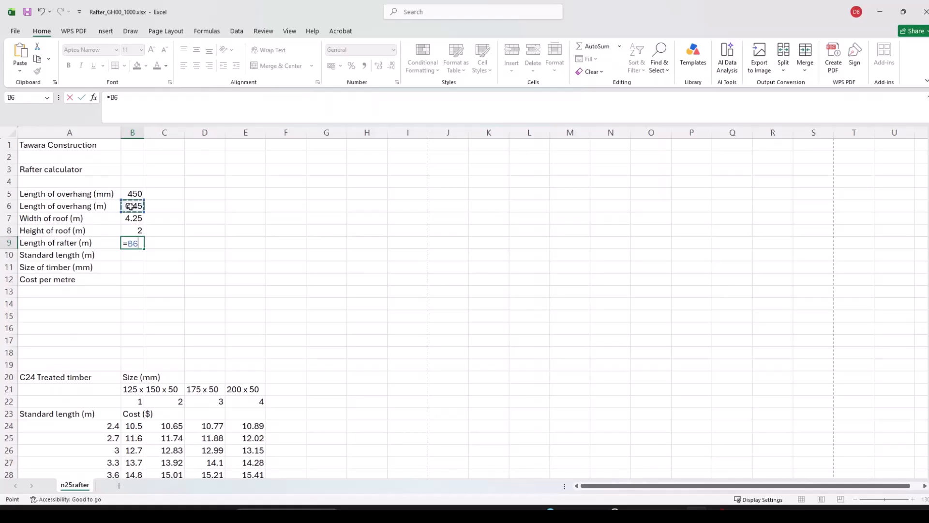
{"action": "type", "text": "+s"}
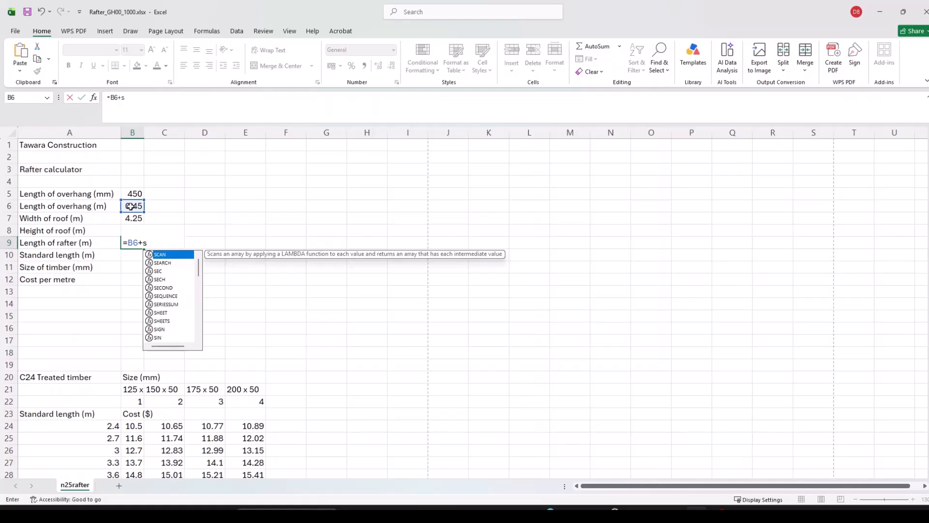
{"action": "type", "text": "qr"}
{"action": "key", "text": "Tab"}
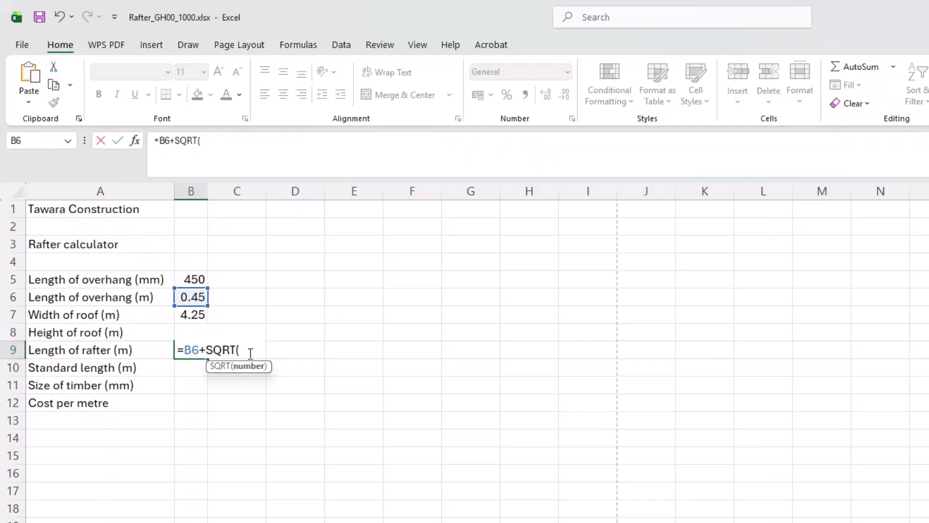
{"action": "type", "text": "("}
{"action": "left_click", "coordinate": [192, 315]}
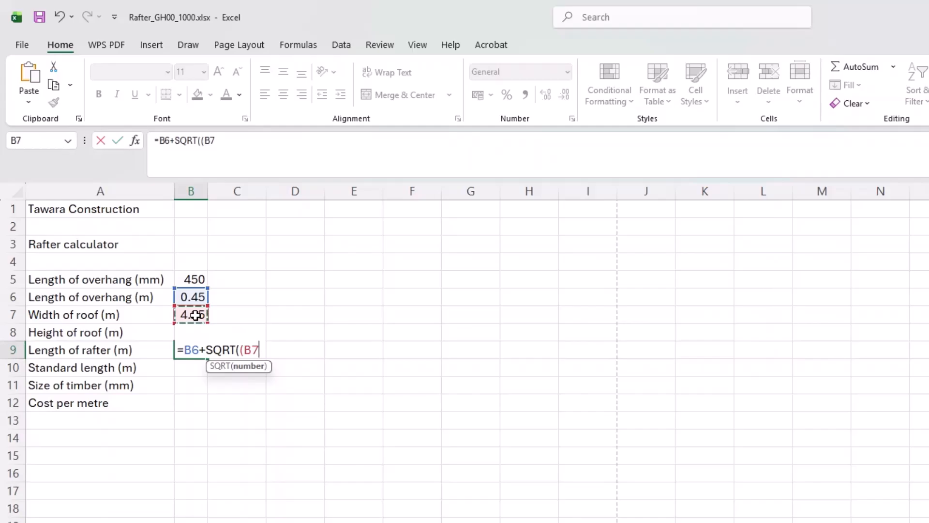
{"action": "type", "text": "/2"}
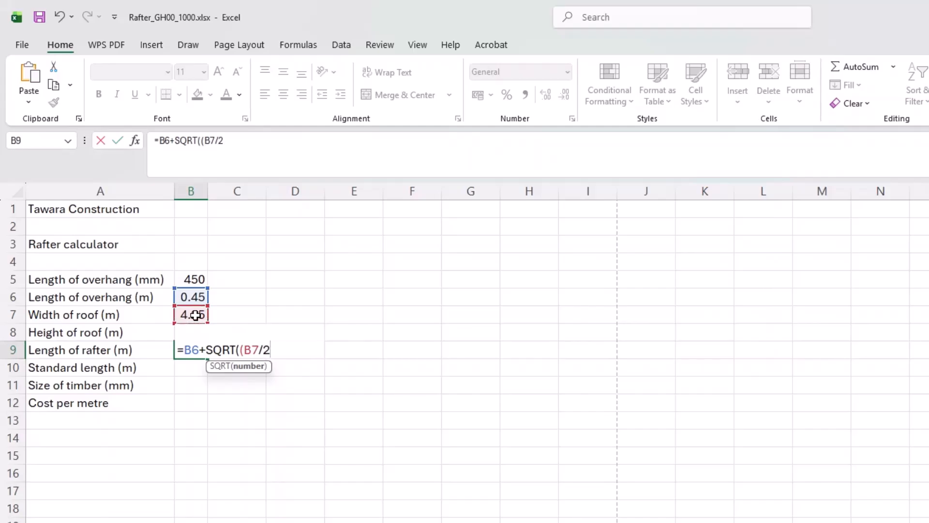
{"action": "type", "text": ")^2"}
{"action": "left_click", "coordinate": [275, 349]}
{"action": "left_click", "coordinate": [298, 350]}
{"action": "left_click", "coordinate": [193, 334]}
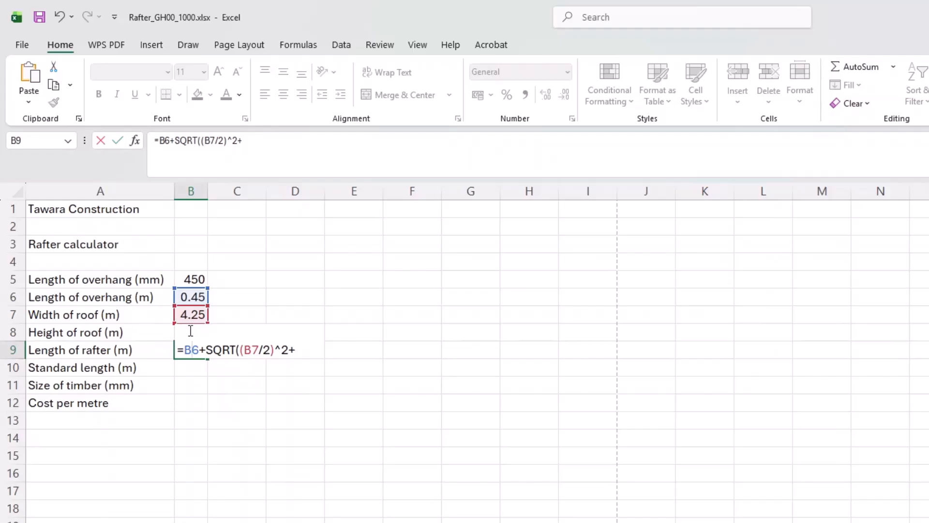
{"action": "left_click", "coordinate": [310, 349]}
{"action": "type", "text": "("}
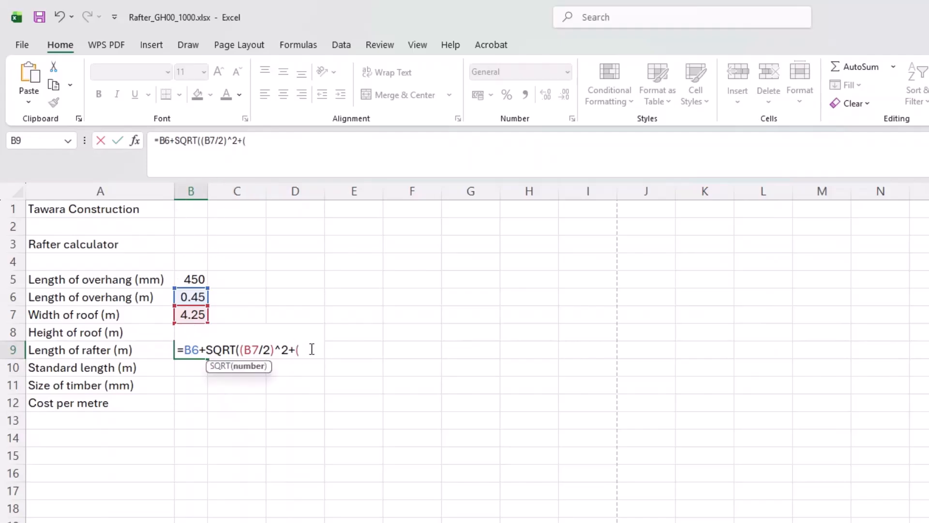
{"action": "type", "text": "b8)^2)"}
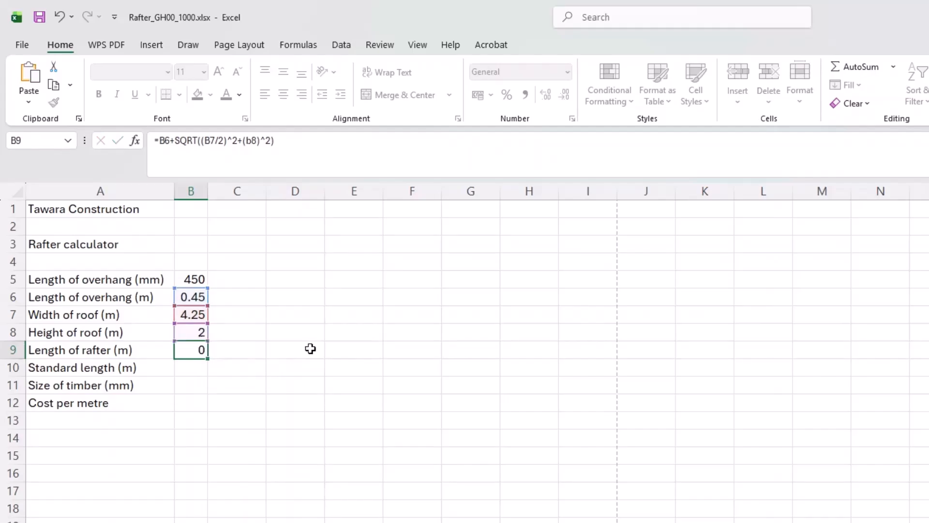
{"action": "key", "text": "Return"}
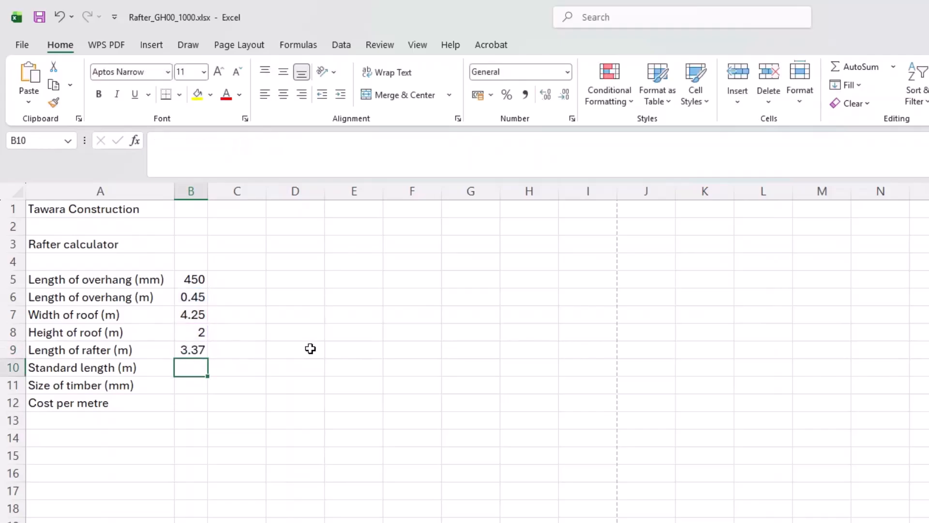
Autofit column B so 3.368154382 shows in full, then recheck B9.
{"action": "double_click", "coordinate": [208, 191]}
{"action": "left_click", "coordinate": [219, 347]}
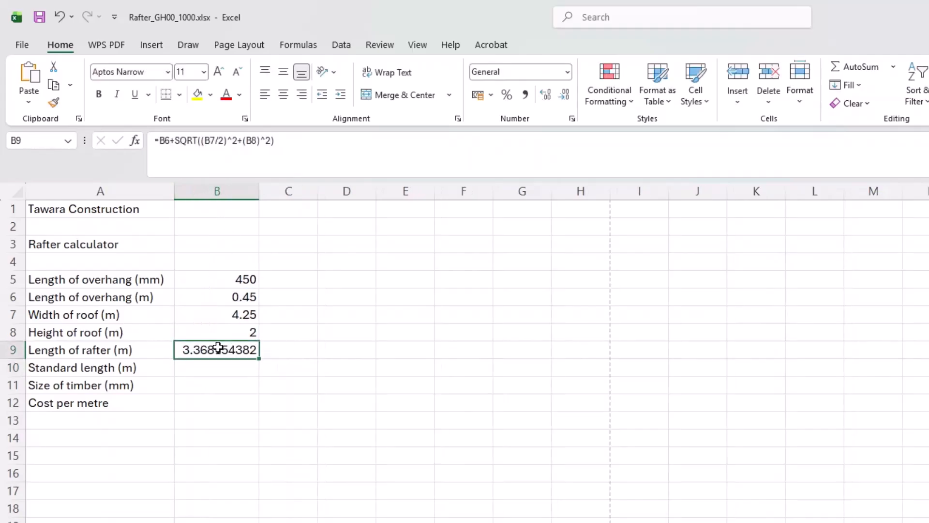
{"action": "left_click", "coordinate": [290, 347]}
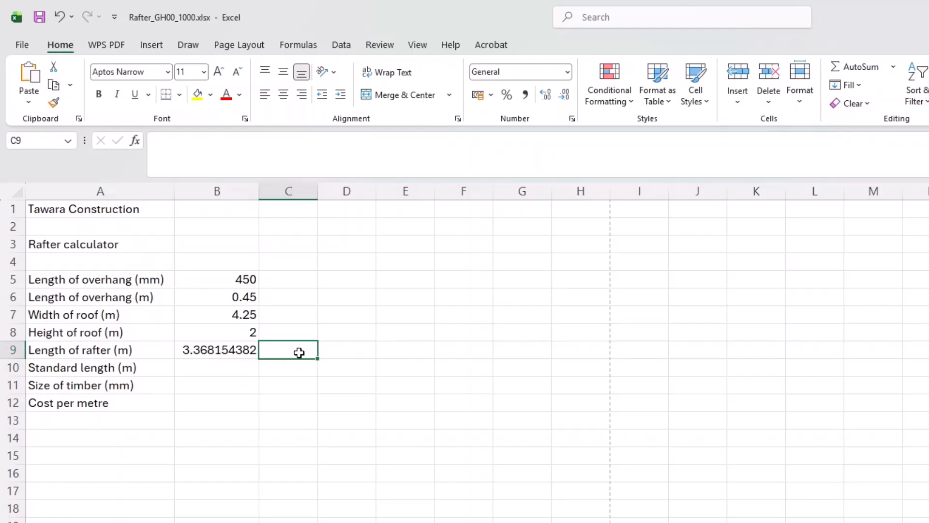
In C9 begin an alternative formula =B6+(POWER(B7/2,2).
{"action": "type", "text": "=x"}
{"action": "key", "text": "BackSpace"}
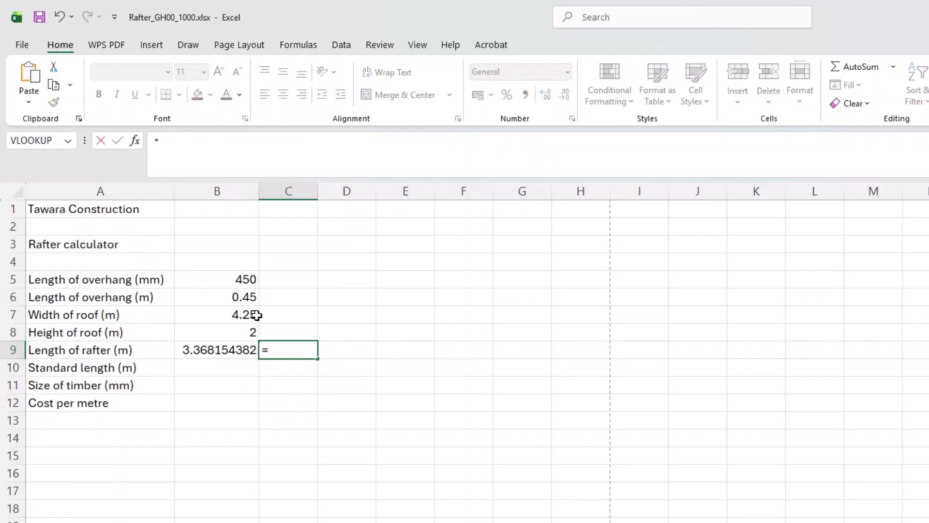
{"action": "left_click", "coordinate": [239, 297]}
{"action": "type", "text": "+"}
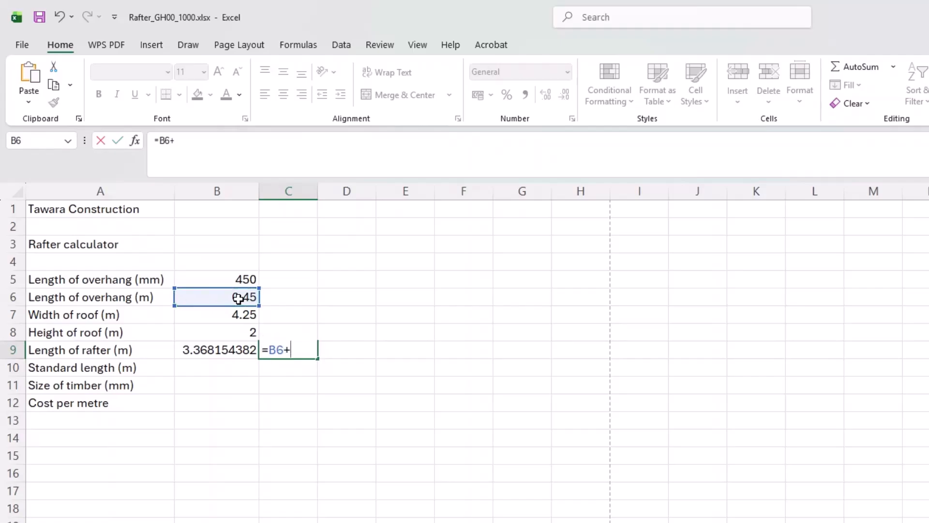
{"action": "type", "text": "("}
{"action": "key", "text": "BackSpace"}
{"action": "type", "text": "Pow"}
{"action": "key", "text": "Tab"}
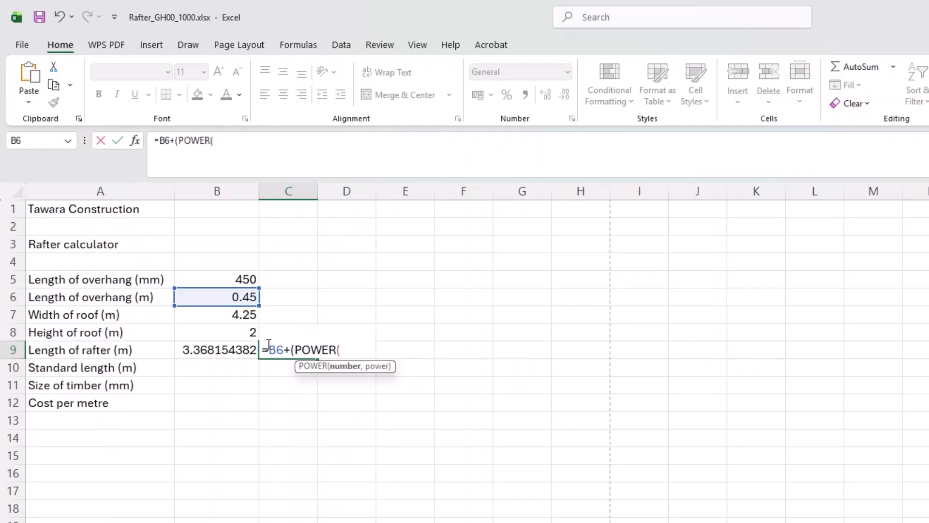
{"action": "left_click", "coordinate": [237, 317]}
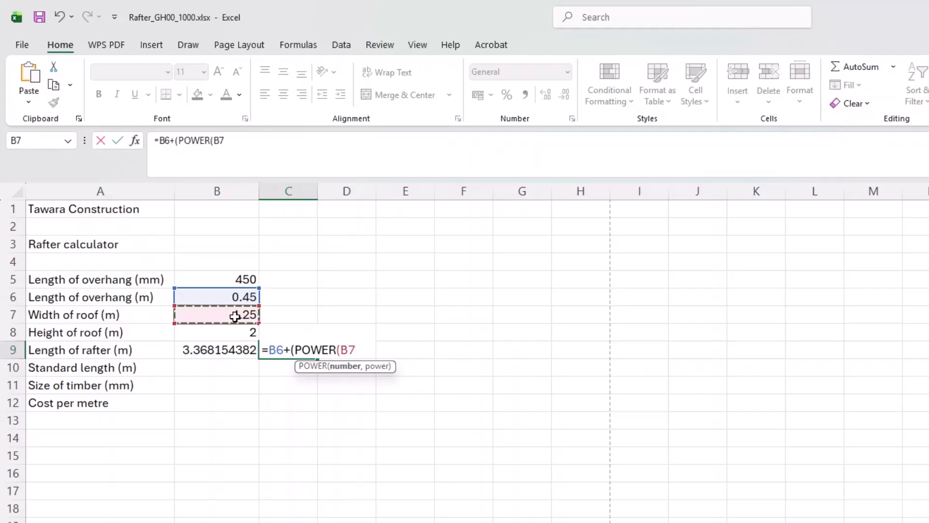
{"action": "type", "text": "/2"}
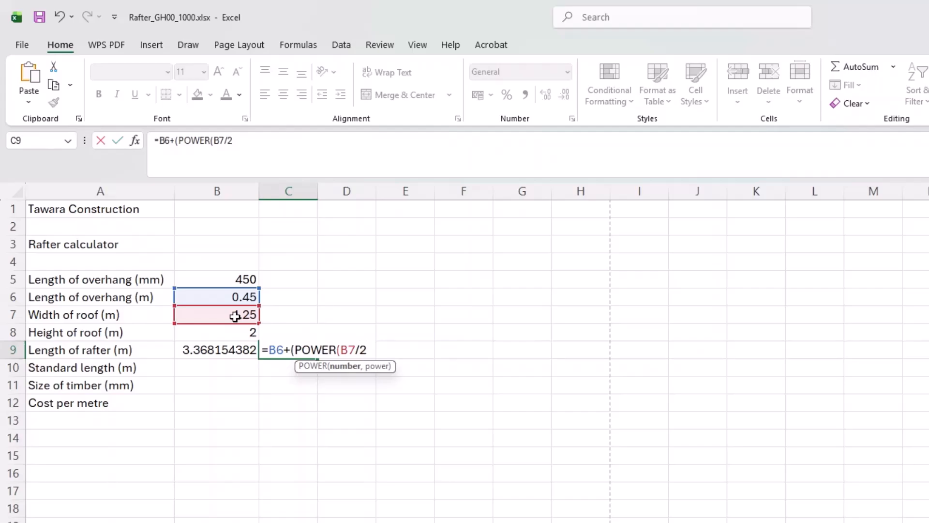
{"action": "type", "text": ","}
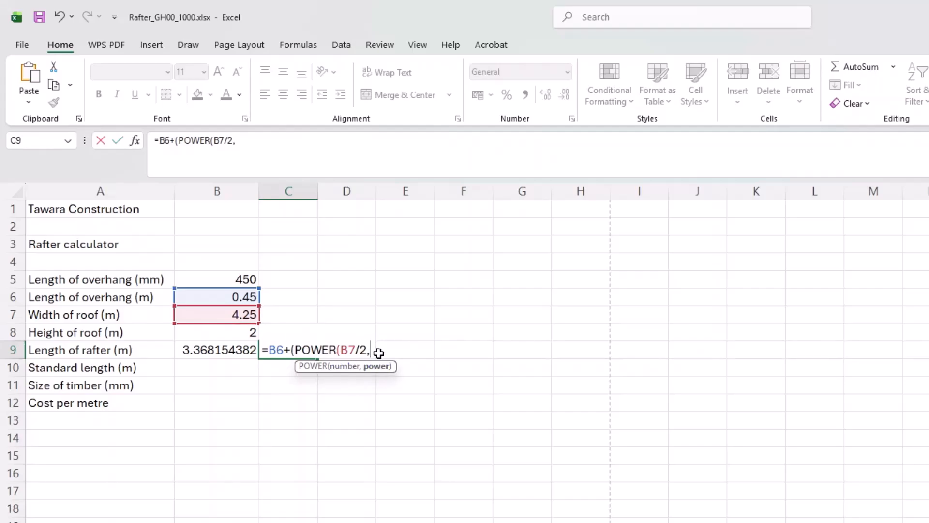
{"action": "type", "text": "2)"}
Add POWER(B8,2) and raise the sum to 1/2, giving 3.36815 in C9.
{"action": "type", "text": "+"}
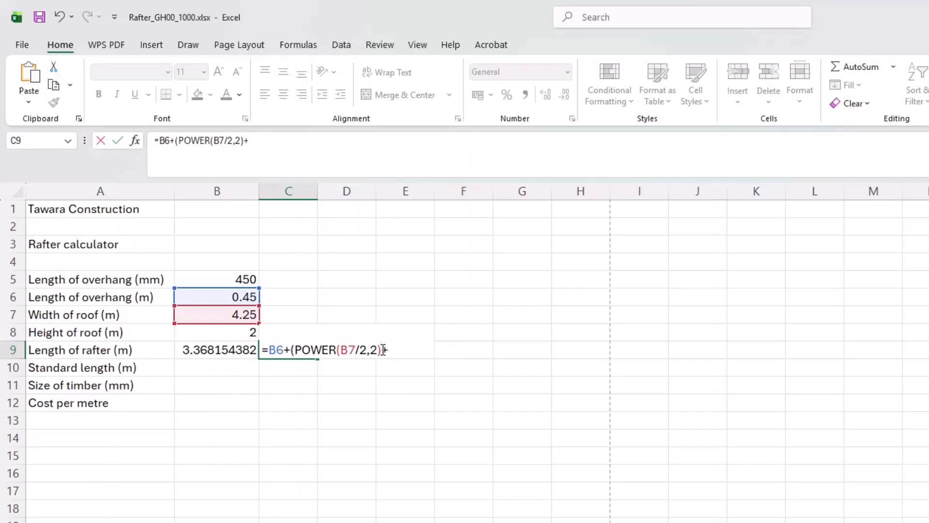
{"action": "type", "text": "pow"}
{"action": "key", "text": "Tab"}
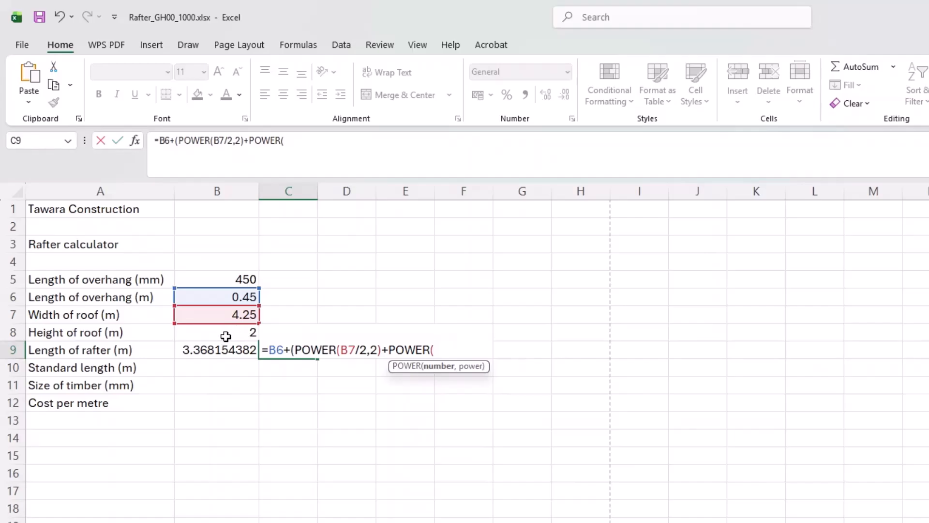
{"action": "left_click", "coordinate": [222, 333]}
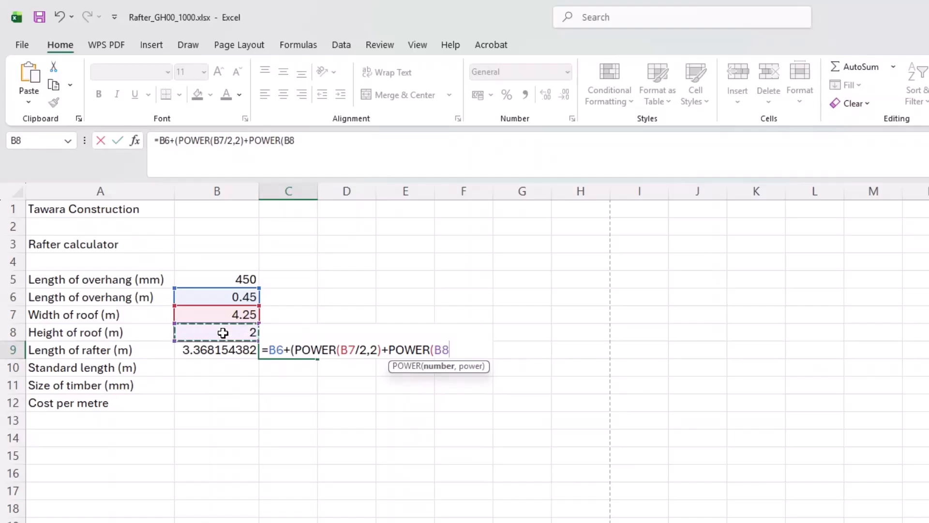
{"action": "type", "text": ",2"}
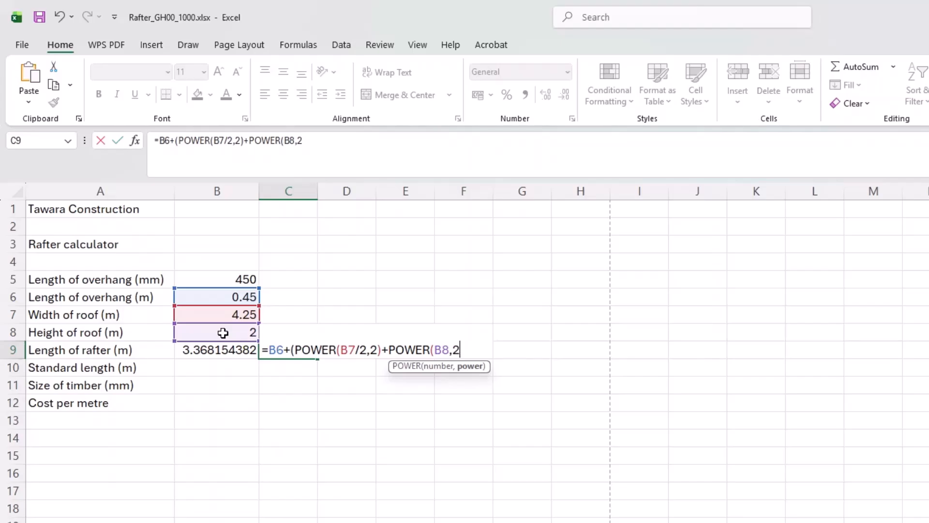
{"action": "type", "text": ")"}
{"action": "left_click", "coordinate": [292, 349]}
{"action": "left_click", "coordinate": [472, 351]}
{"action": "type", "text": ")"}
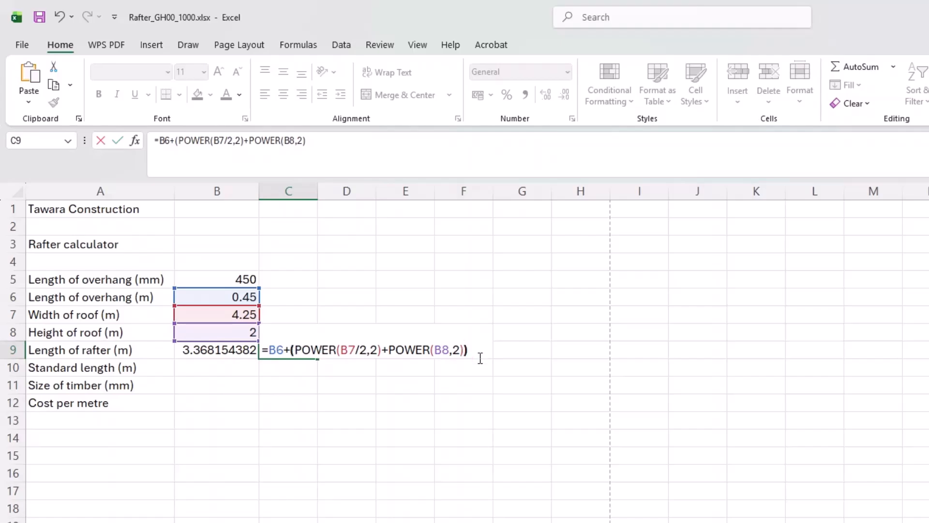
{"action": "type", "text": "^(1/2)"}
{"action": "key", "text": "Return"}
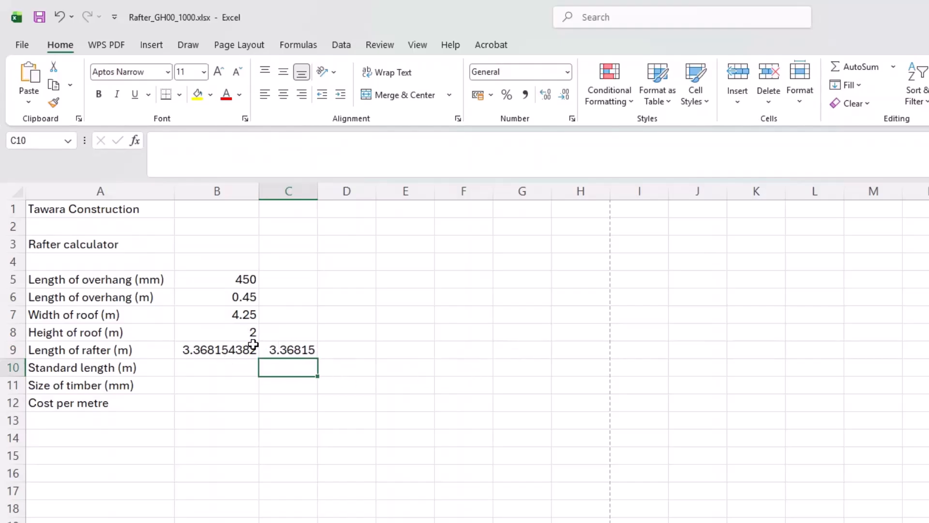
Compare the C9 and B9 rafter formulas, then move to empty cell B10.
{"action": "left_click", "coordinate": [296, 351]}
{"action": "left_click", "coordinate": [243, 349]}
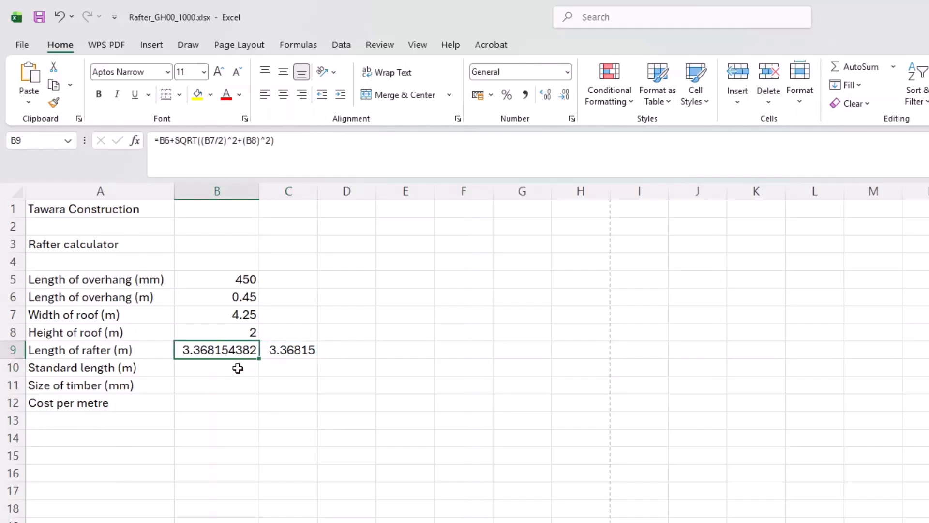
{"action": "left_click", "coordinate": [239, 367]}
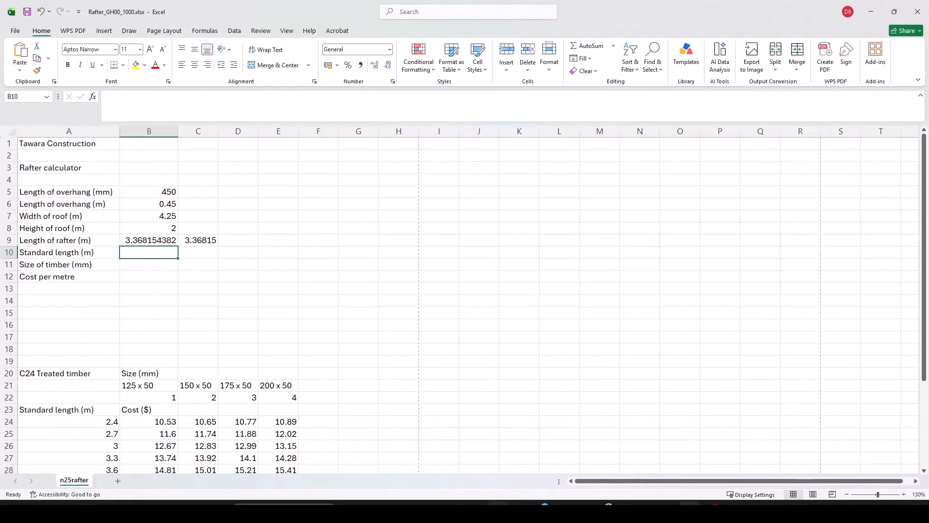
Read questions 5–8 on page 3 of the question paper, then return to the workbook.
{"action": "key", "text": "alt+Tab"}
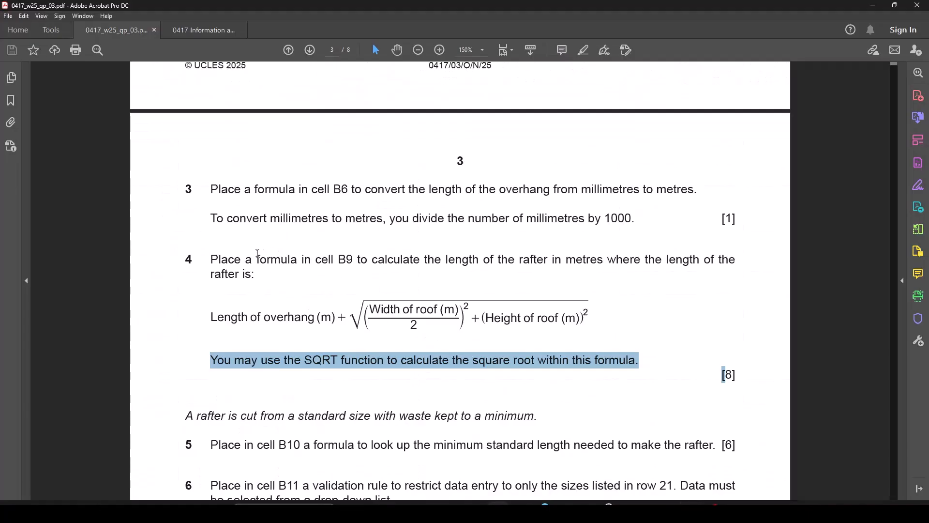
{"action": "scroll", "coordinate": [254, 274], "scroll_direction": "down", "scroll_amount": 1}
{"action": "scroll", "coordinate": [254, 273], "scroll_direction": "down", "scroll_amount": 3}
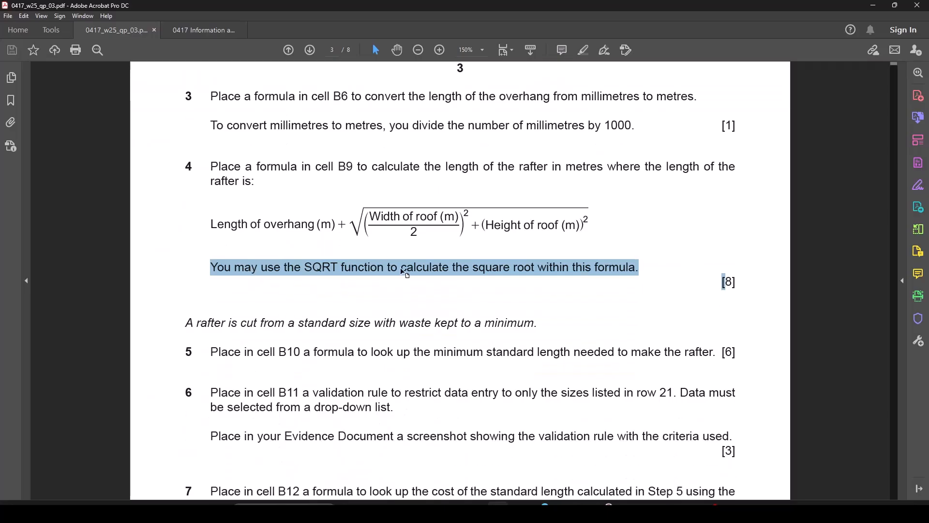
{"action": "scroll", "coordinate": [233, 281], "scroll_direction": "down", "scroll_amount": 2}
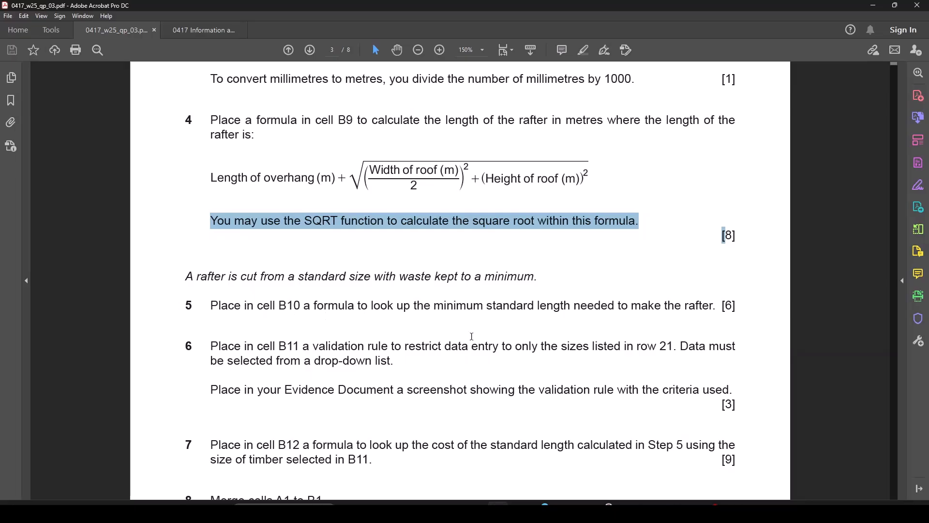
{"action": "scroll", "coordinate": [459, 330], "scroll_direction": "up", "scroll_amount": 3}
{"action": "scroll", "coordinate": [450, 332], "scroll_direction": "down", "scroll_amount": 4}
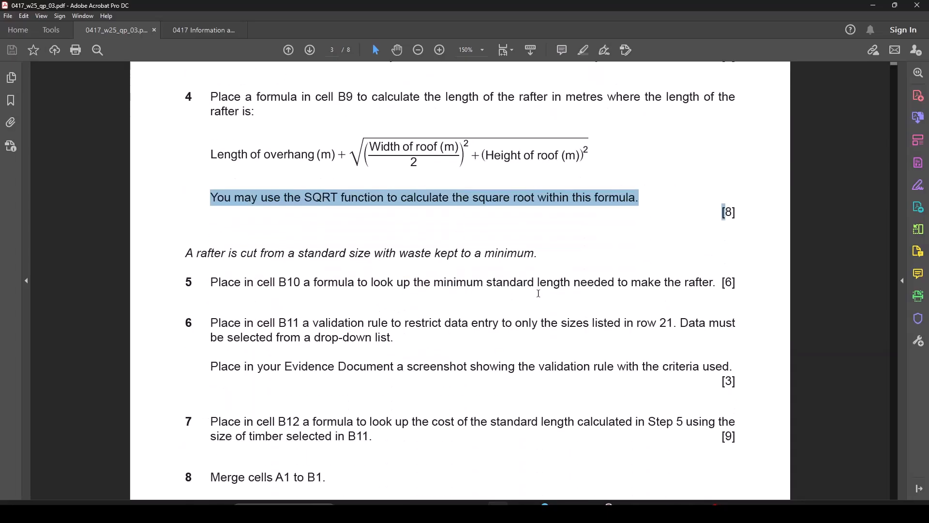
{"action": "scroll", "coordinate": [705, 292], "scroll_direction": "down", "scroll_amount": 2}
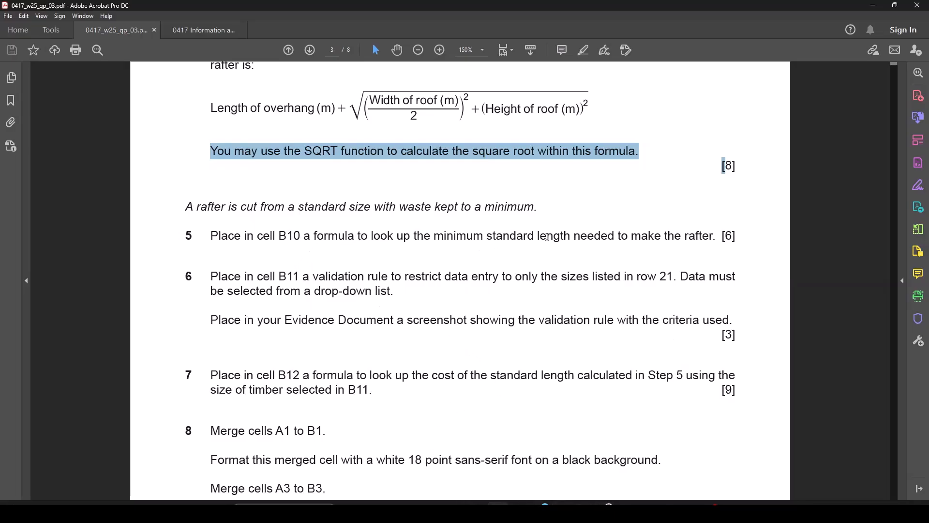
{"action": "mouse_move", "coordinate": [690, 513]}
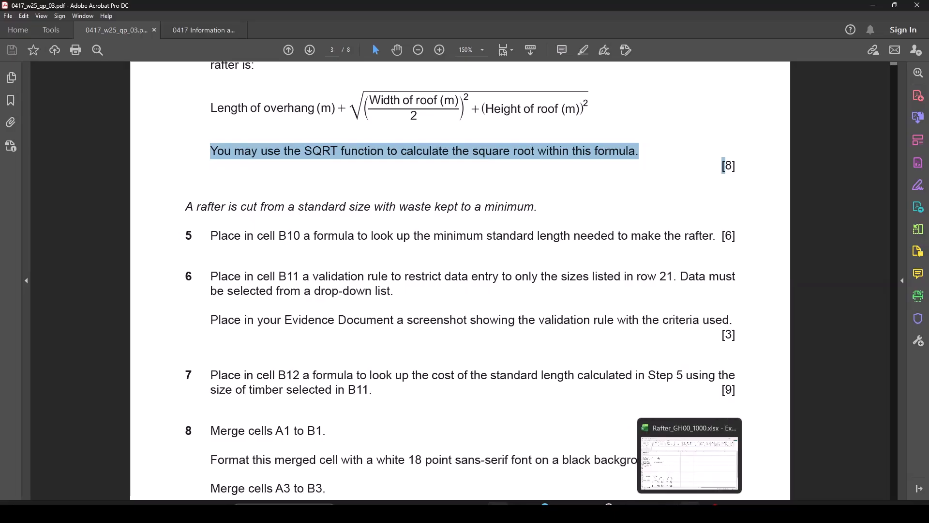
{"action": "left_click", "coordinate": [690, 474]}
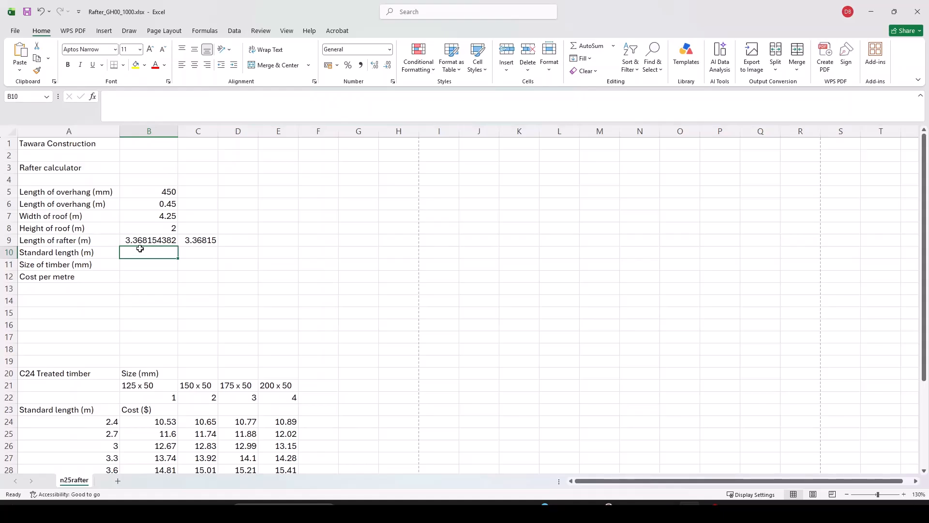
{"action": "left_click_drag", "start_coordinate": [138, 241], "coordinate": [198, 240]}
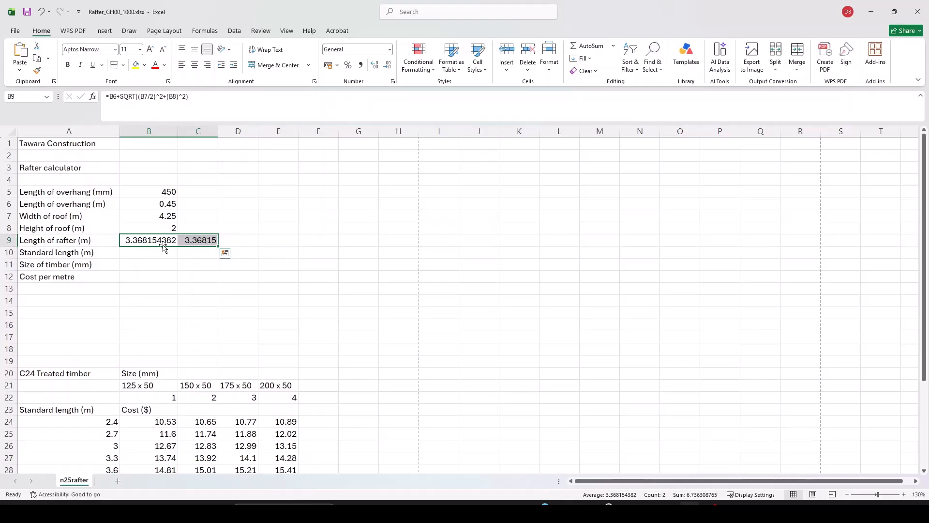
{"action": "scroll", "coordinate": [159, 249], "scroll_direction": "down", "scroll_amount": 2}
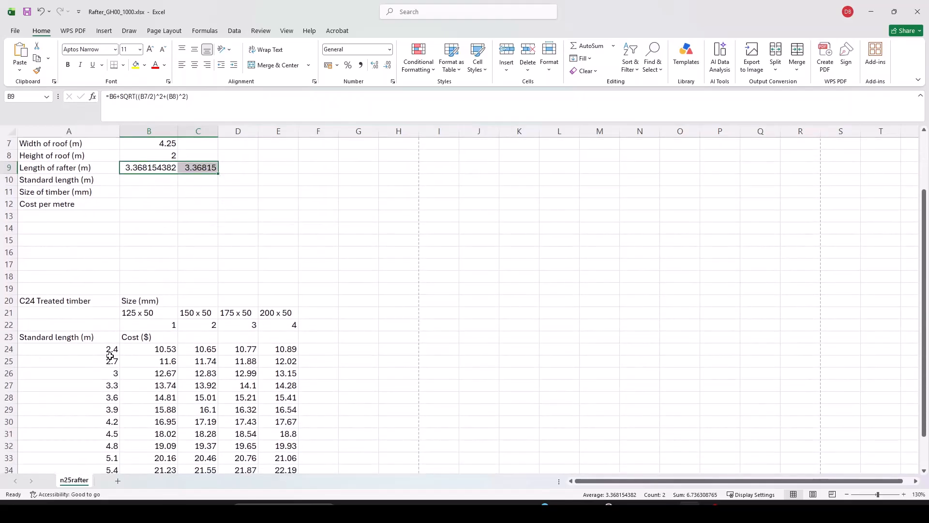
{"action": "left_click_drag", "start_coordinate": [109, 350], "coordinate": [113, 469]}
{"action": "scroll", "coordinate": [184, 339], "scroll_direction": "up", "scroll_amount": 3}
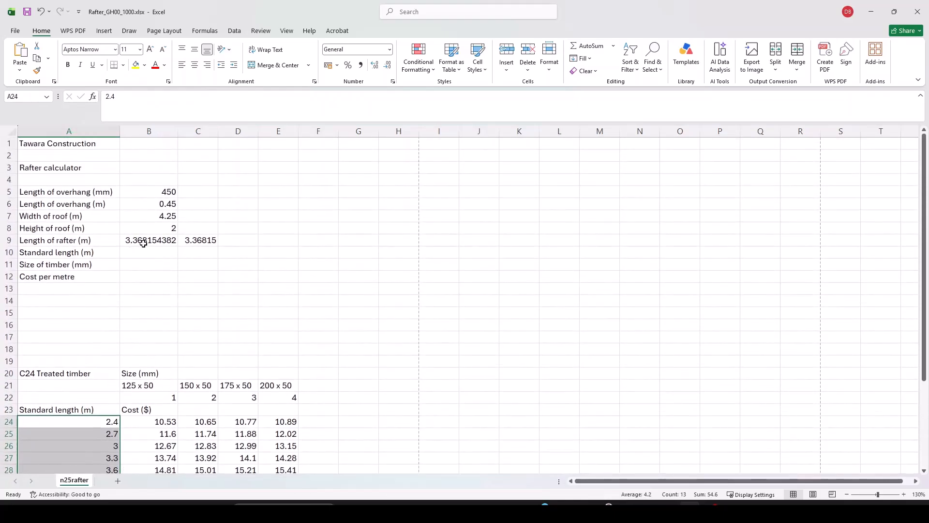
{"action": "scroll", "coordinate": [157, 252], "scroll_direction": "down", "scroll_amount": 2}
{"action": "scroll", "coordinate": [157, 251], "scroll_direction": "down", "scroll_amount": 2}
{"action": "left_click", "coordinate": [110, 349]}
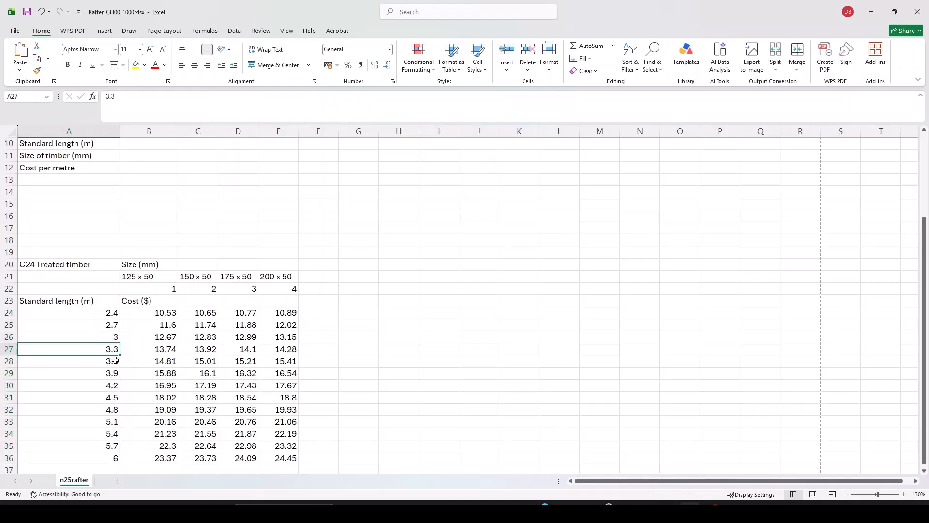
{"action": "scroll", "coordinate": [121, 375], "scroll_direction": "up", "scroll_amount": 3}
{"action": "scroll", "coordinate": [121, 375], "scroll_direction": "down", "scroll_amount": 2}
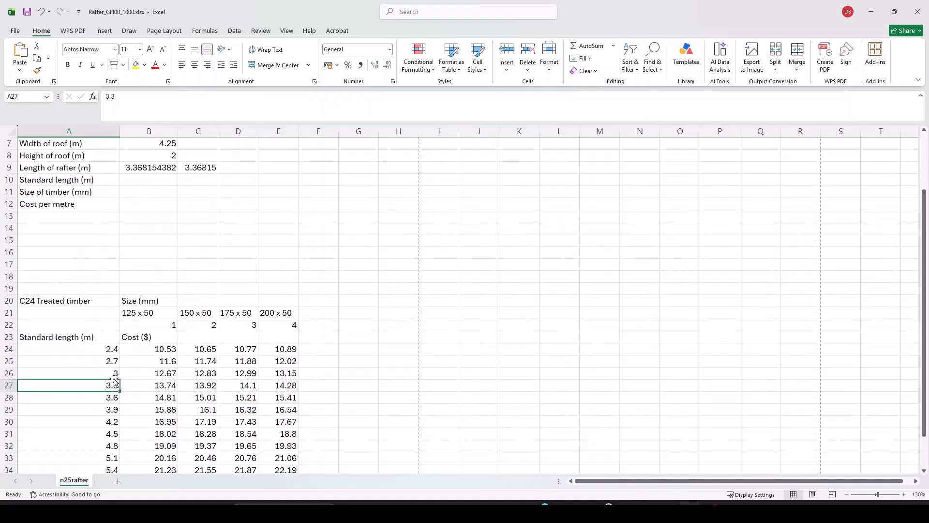
{"action": "left_click", "coordinate": [106, 397]}
{"action": "scroll", "coordinate": [107, 396], "scroll_direction": "up", "scroll_amount": 2}
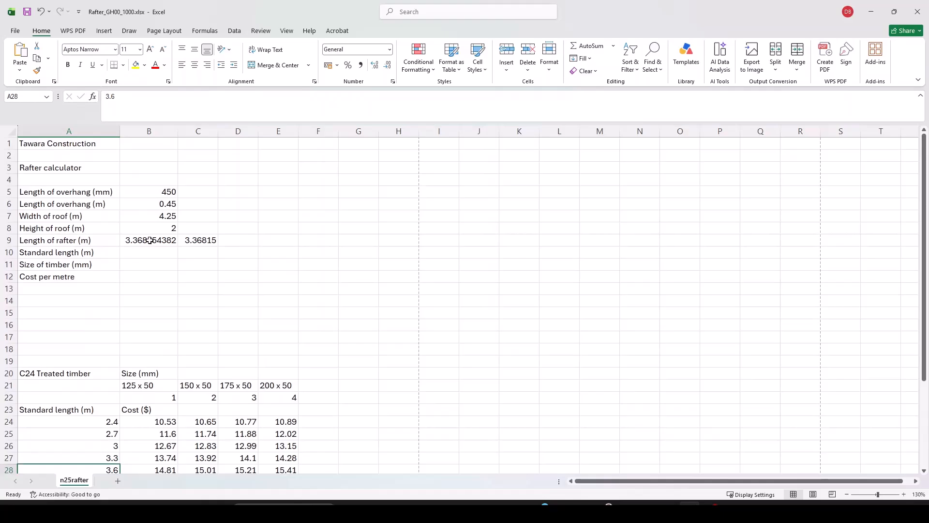
{"action": "scroll", "coordinate": [131, 338], "scroll_direction": "down", "scroll_amount": 2}
{"action": "scroll", "coordinate": [108, 409], "scroll_direction": "up", "scroll_amount": 2}
{"action": "scroll", "coordinate": [89, 423], "scroll_direction": "down", "scroll_amount": 3}
{"action": "scroll", "coordinate": [130, 314], "scroll_direction": "up", "scroll_amount": 3}
{"action": "scroll", "coordinate": [150, 241], "scroll_direction": "down", "scroll_amount": 1}
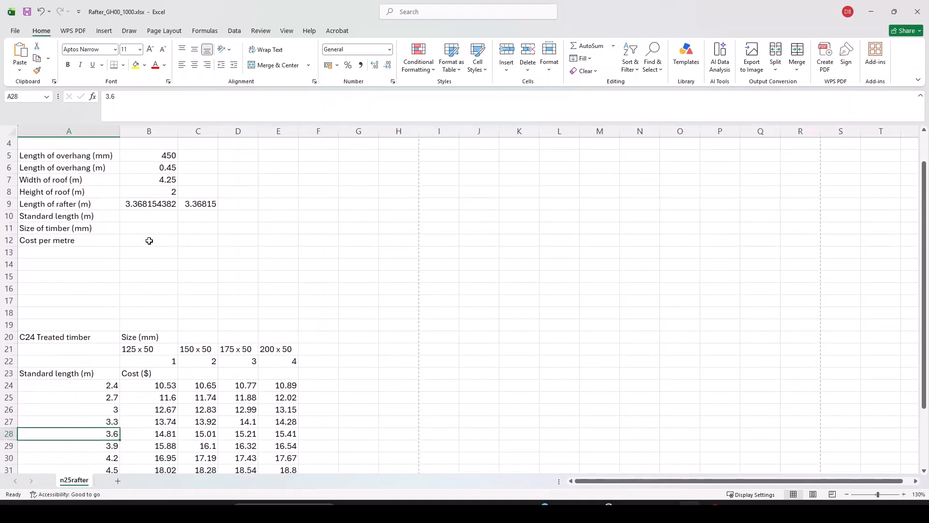
In B10 clear the mistyped letters and start a VLOOKUP formula.
{"action": "left_click", "coordinate": [154, 214]}
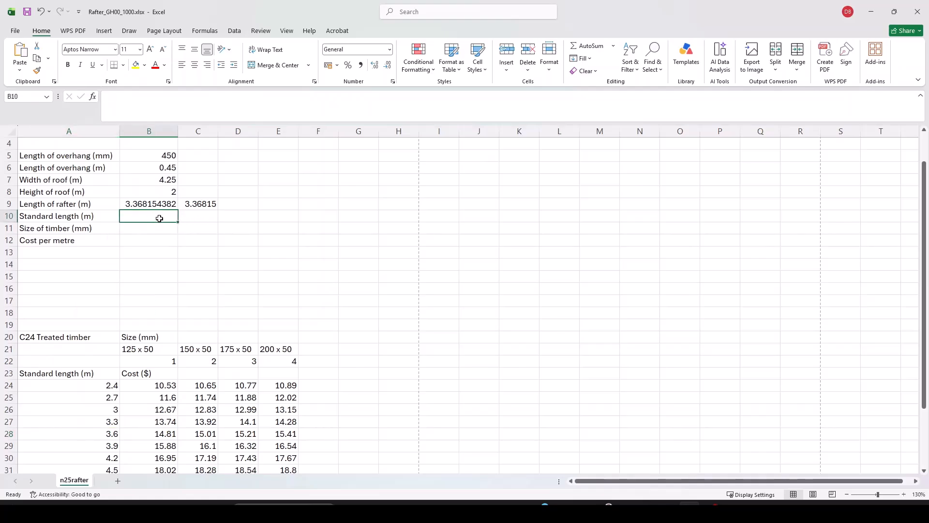
{"action": "type", "text": "z"}
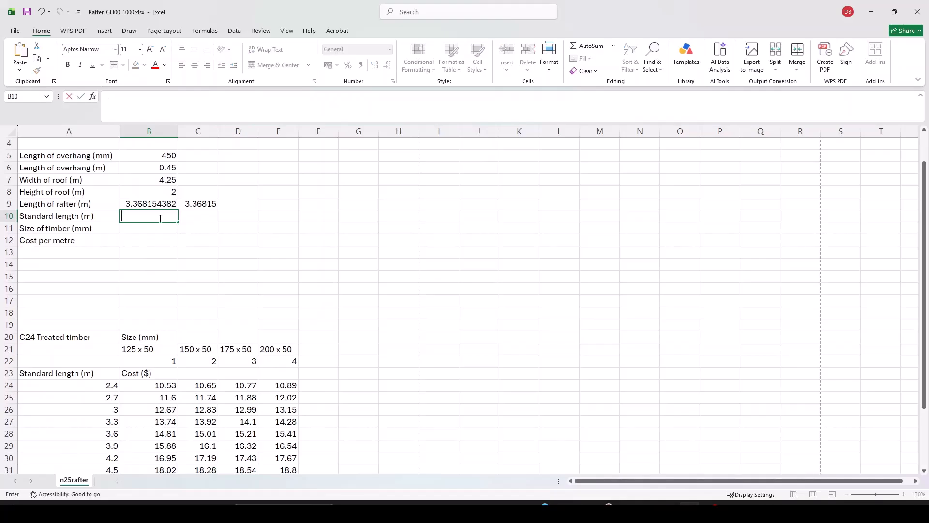
{"action": "type", "text": "vl"}
{"action": "scroll", "coordinate": [113, 381], "scroll_direction": "down", "scroll_amount": 3}
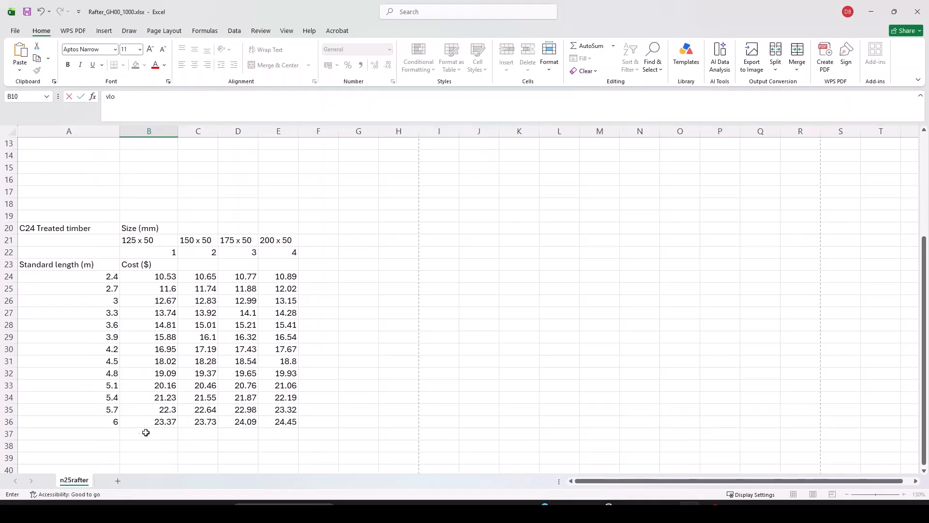
{"action": "scroll", "coordinate": [150, 428], "scroll_direction": "up", "scroll_amount": 4}
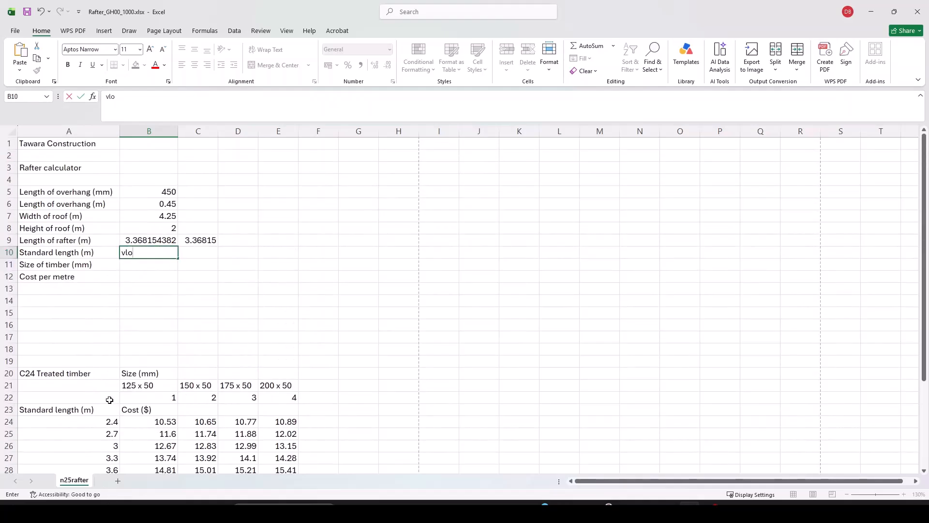
{"action": "key", "text": "BackSpace"}
{"action": "key", "text": "BackSpace"}
{"action": "type", "text": "=vl"}
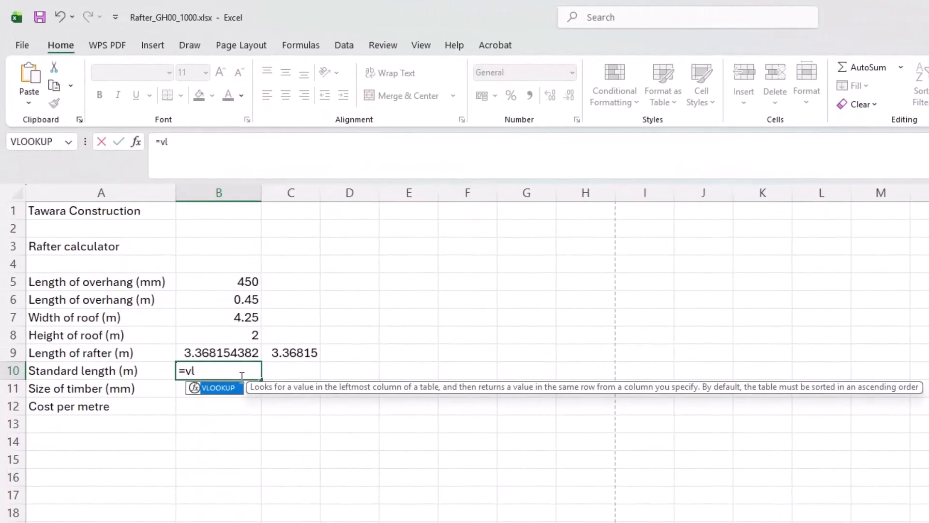
{"action": "key", "text": "Tab"}
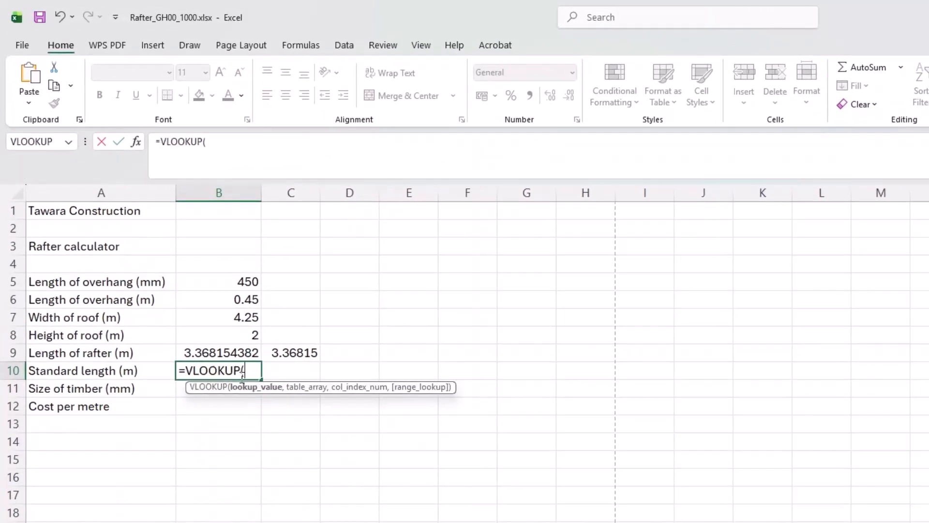
Complete =VLOOKUP(B9,A24:A36,1,TRUE) so B10 returns the standard length 3.3.
{"action": "left_click", "coordinate": [217, 351]}
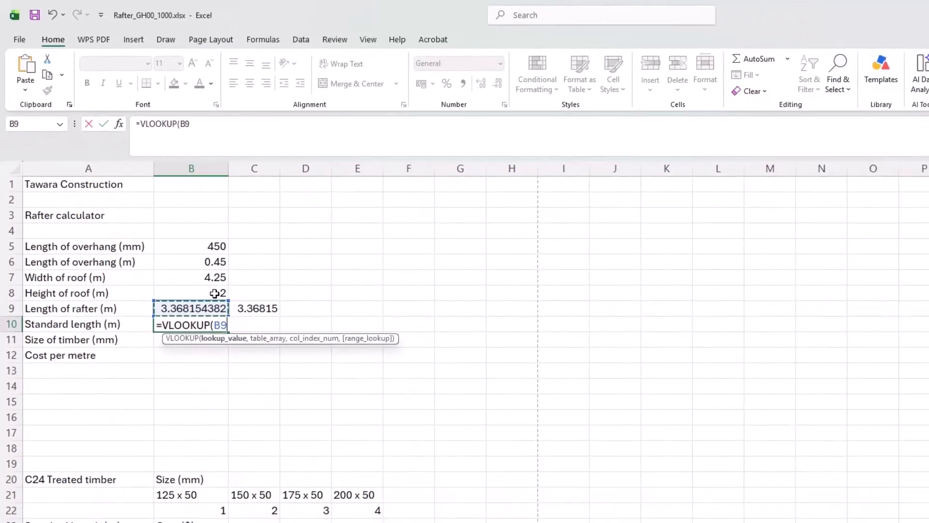
{"action": "type", "text": ","}
{"action": "scroll", "coordinate": [271, 308], "scroll_direction": "down", "scroll_amount": 3}
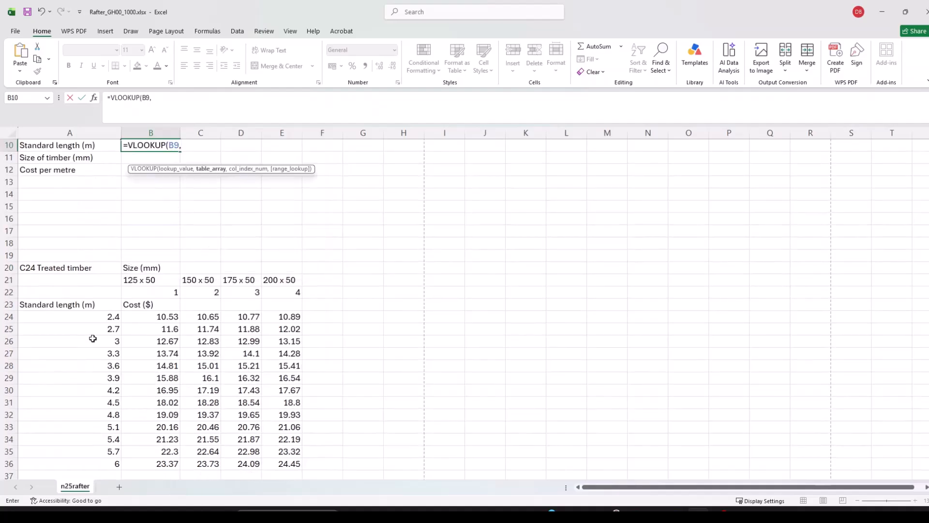
{"action": "left_click_drag", "start_coordinate": [92, 318], "coordinate": [99, 463]}
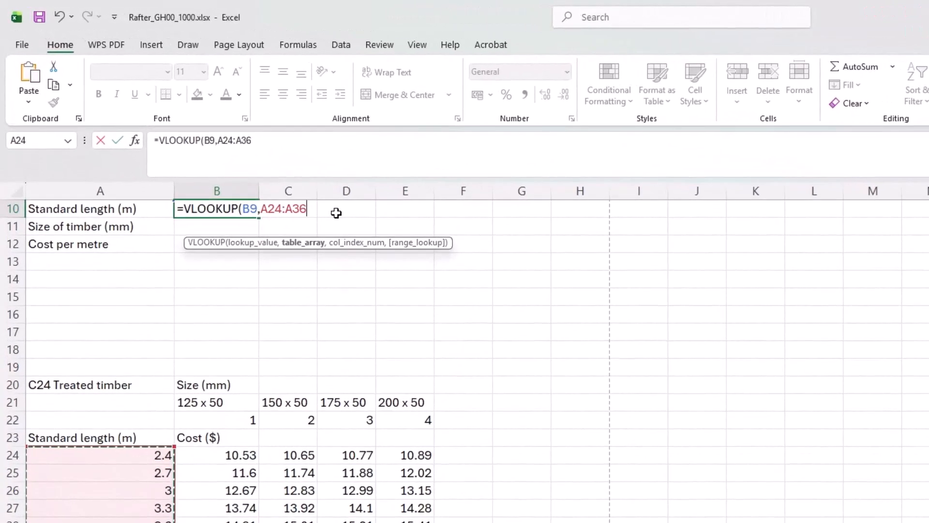
{"action": "type", "text": ","}
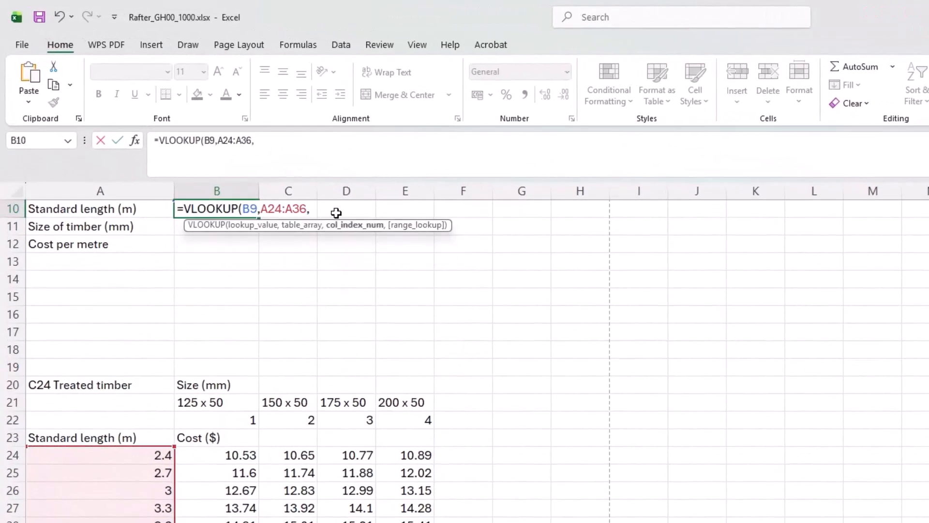
{"action": "type", "text": "1"}
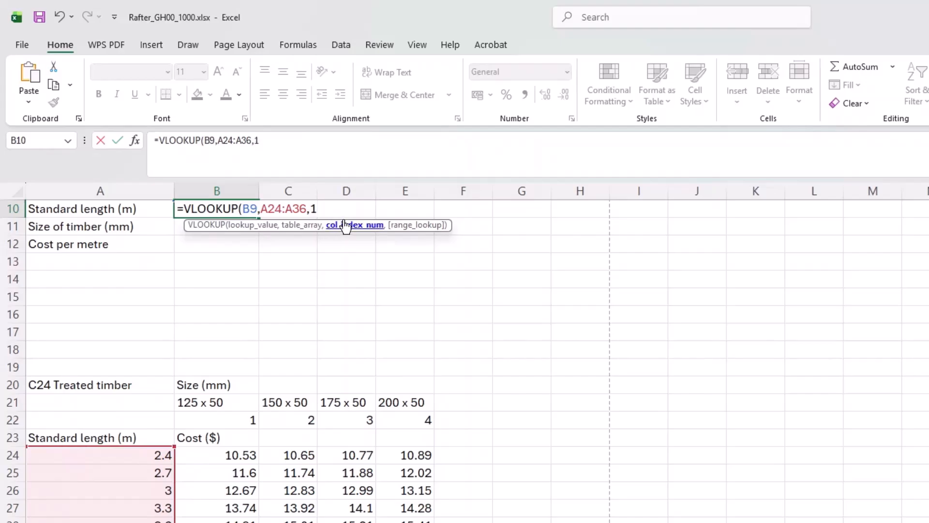
{"action": "type", "text": ","}
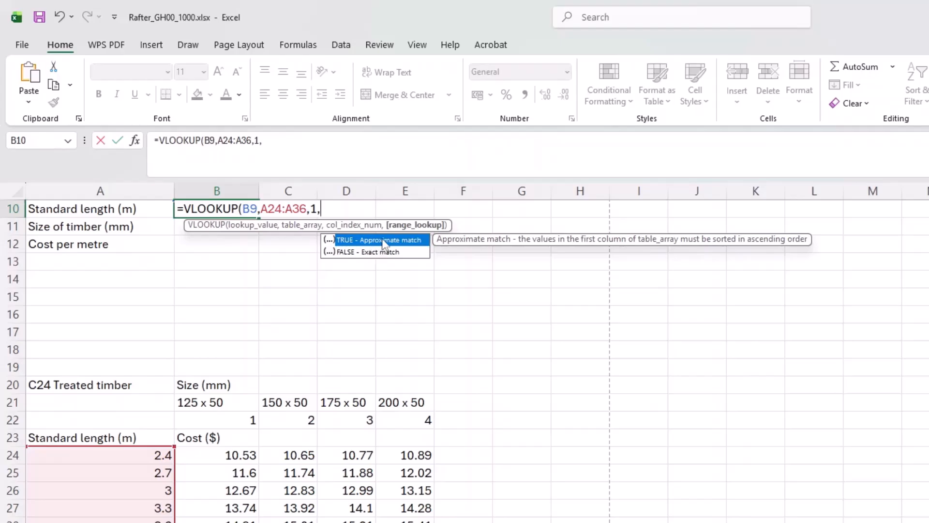
{"action": "type", "text": "Tr"}
{"action": "key", "text": "Tab"}
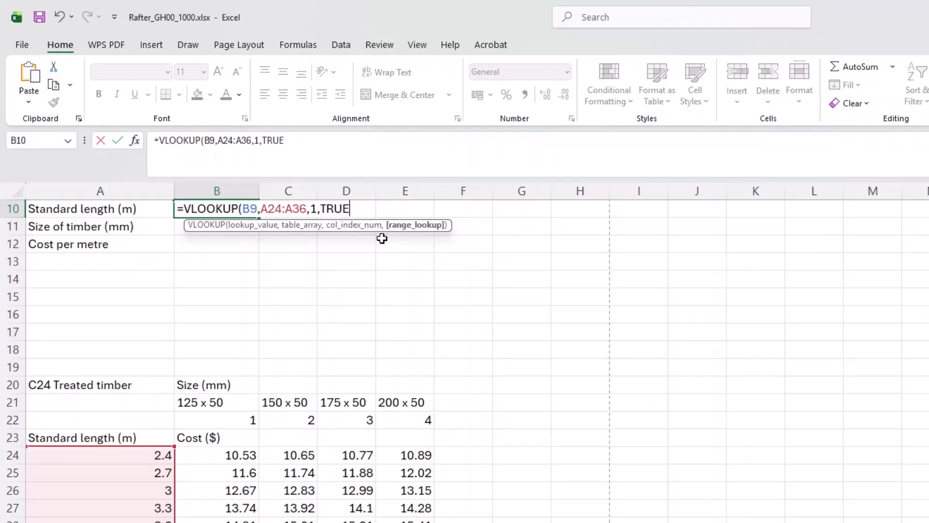
{"action": "type", "text": ")"}
{"action": "key", "text": "Return"}
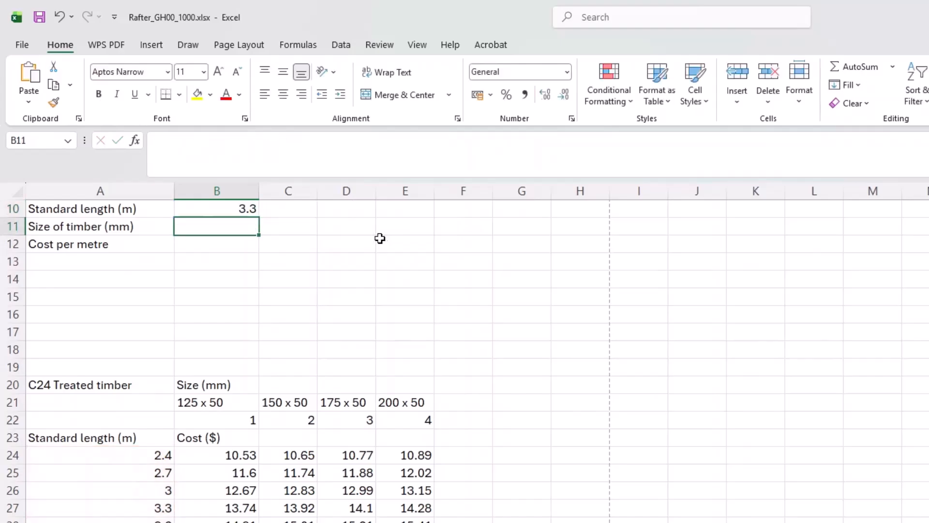
{"action": "scroll", "coordinate": [359, 306], "scroll_direction": "up", "scroll_amount": 2}
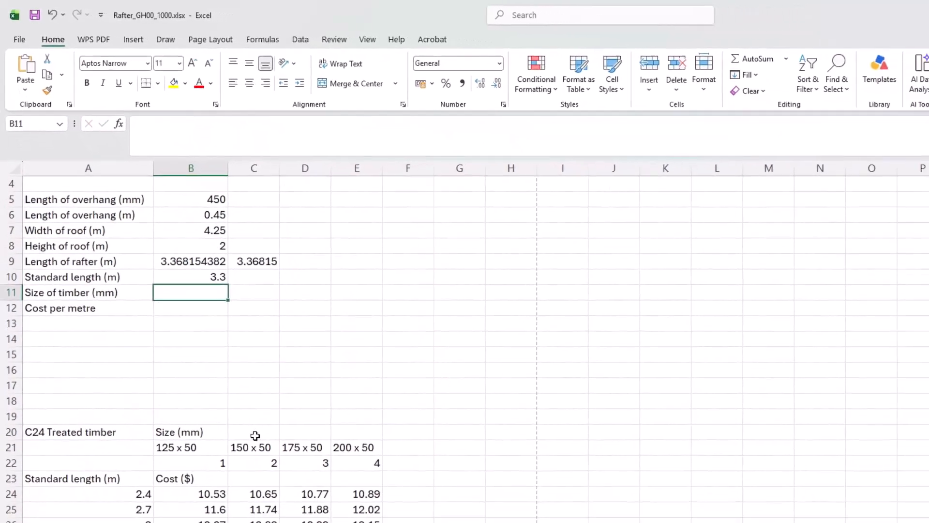
Review the rafter length formulas in B9 and C9.
{"action": "scroll", "coordinate": [255, 436], "scroll_direction": "down", "scroll_amount": 1}
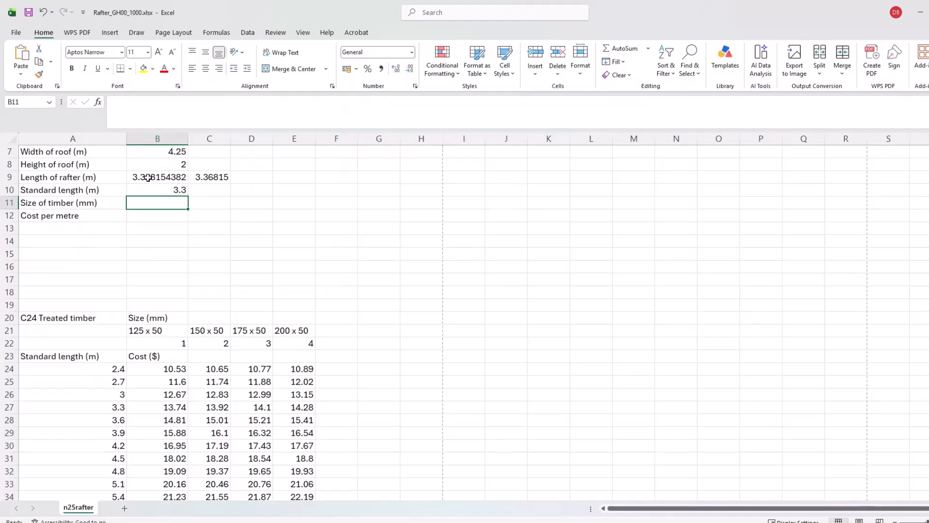
{"action": "left_click", "coordinate": [168, 177]}
{"action": "left_click", "coordinate": [207, 180]}
{"action": "left_click", "coordinate": [160, 180]}
{"action": "left_click", "coordinate": [212, 180]}
In C10 start a LOOKUP formula with rafter length B9 as the lookup value.
{"action": "left_click", "coordinate": [208, 190]}
{"action": "type", "text": "x"}
{"action": "type", "text": "="}
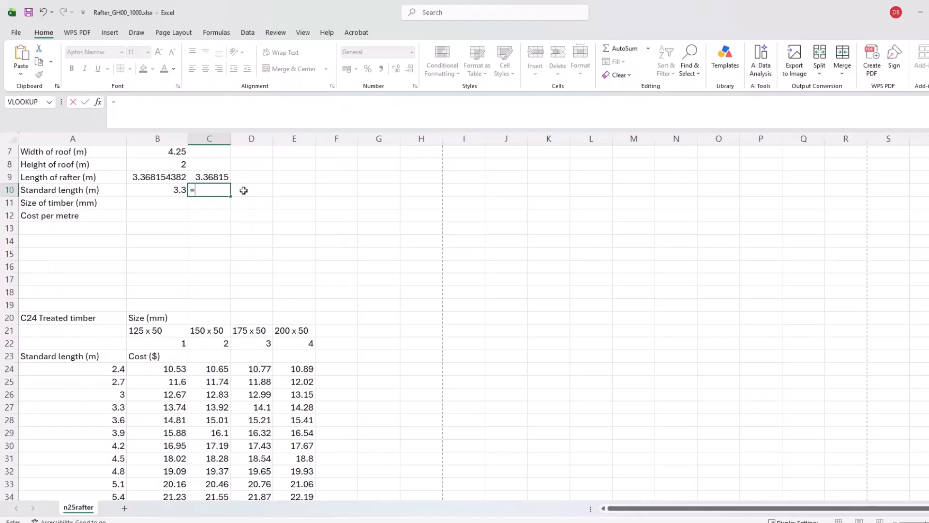
{"action": "type", "text": "loo"}
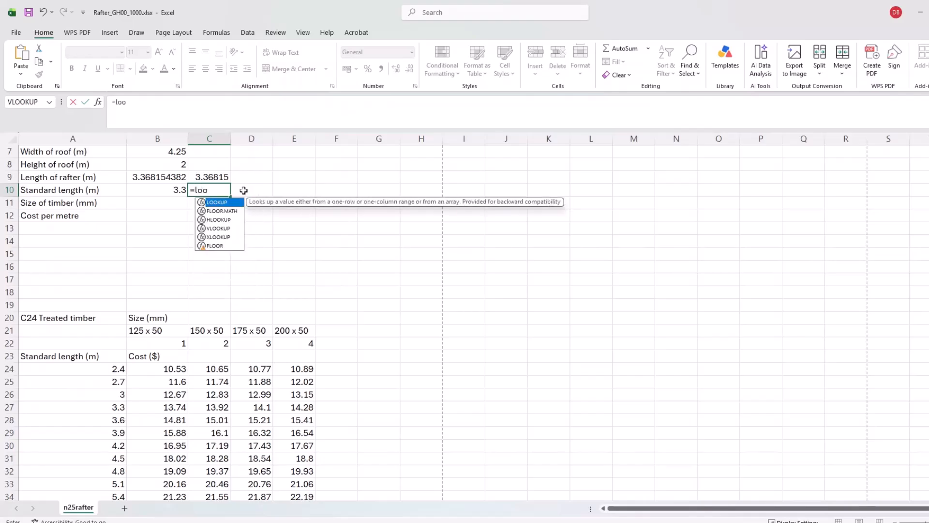
{"action": "key", "text": "Tab"}
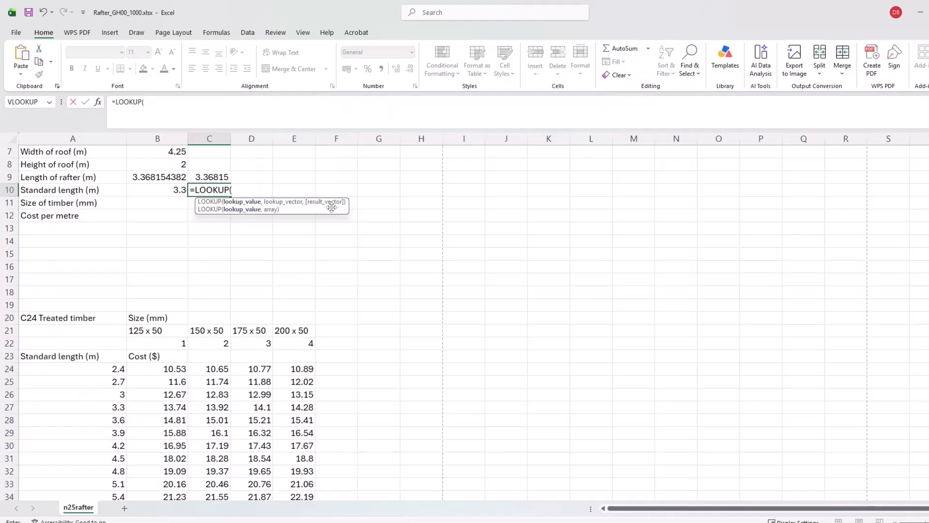
{"action": "left_click", "coordinate": [174, 176]}
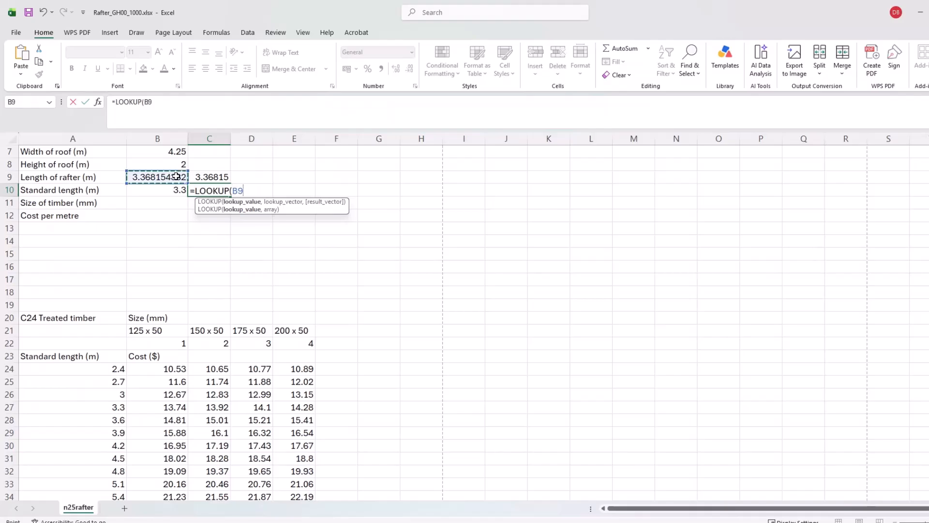
{"action": "type", "text": ","}
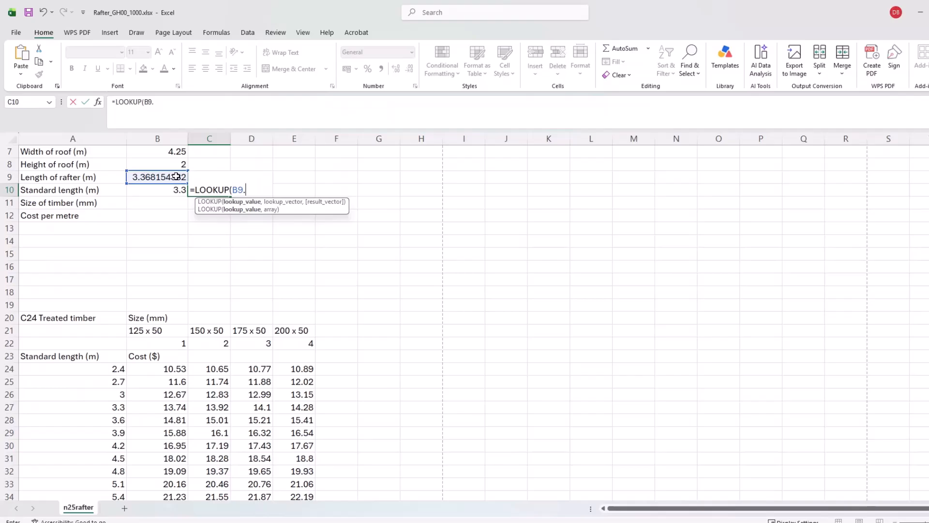
{"action": "key", "text": "BackSpace"}
{"action": "type", "text": ","}
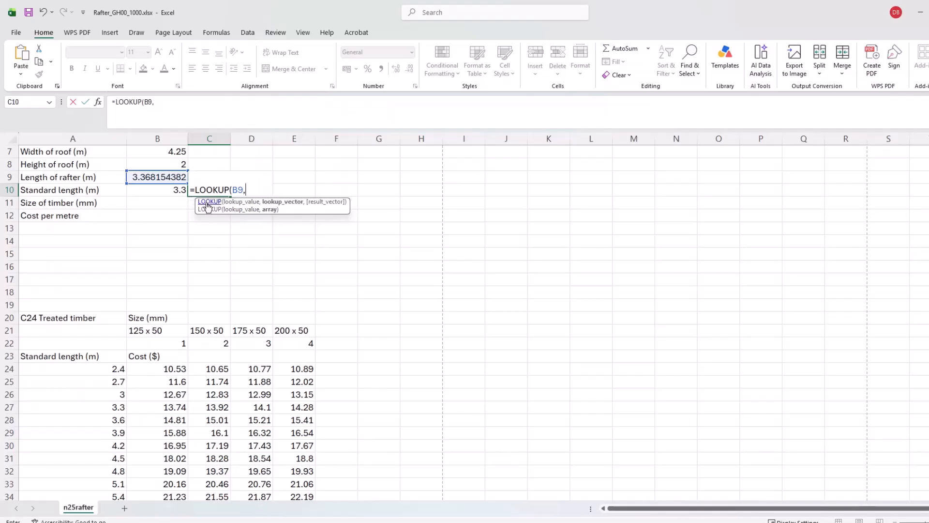
Use A24:A36 as both lookup and result ranges, so C10 shows 3.3.
{"action": "left_click_drag", "start_coordinate": [87, 369], "coordinate": [94, 483]}
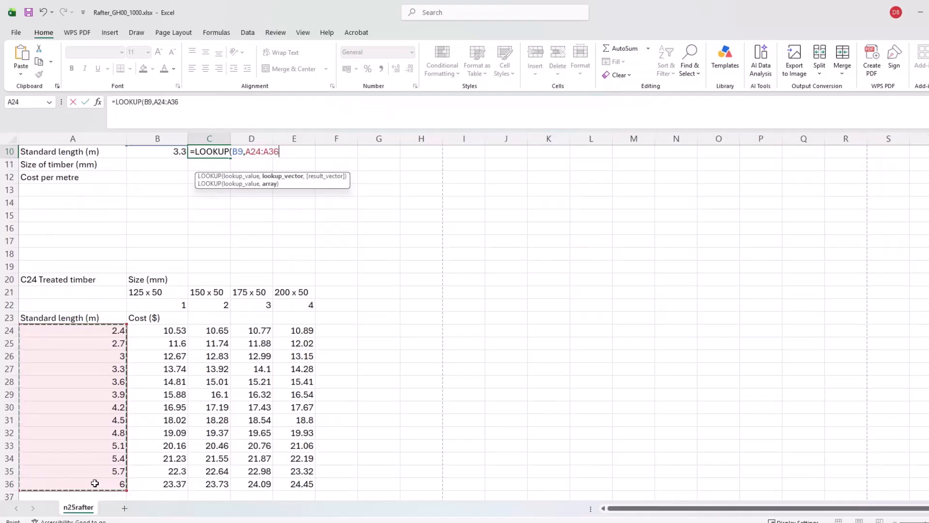
{"action": "type", "text": ","}
{"action": "left_click_drag", "start_coordinate": [55, 331], "coordinate": [67, 479]}
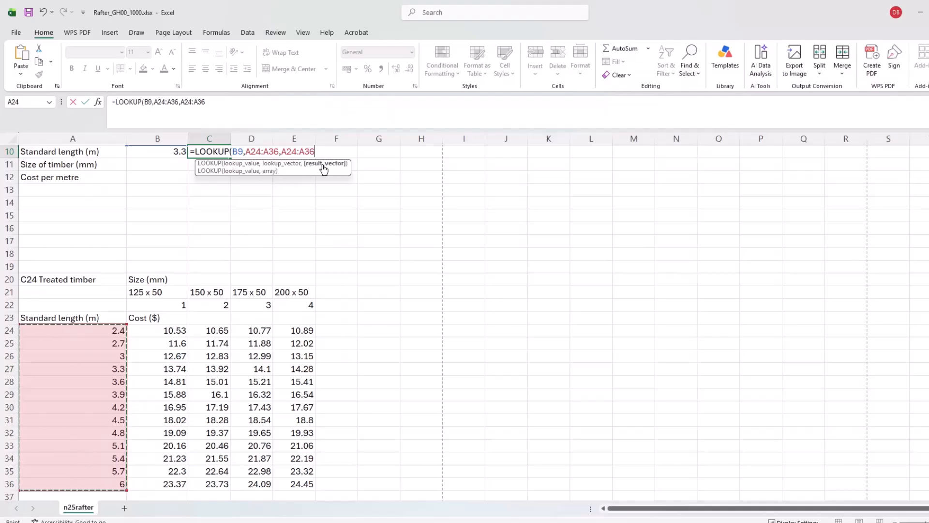
{"action": "key", "text": "Return"}
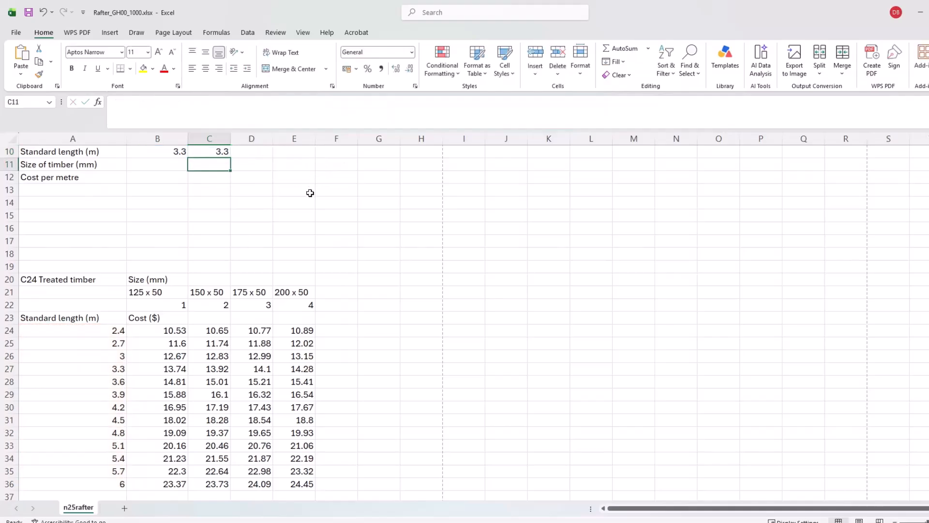
{"action": "scroll", "coordinate": [309, 196], "scroll_direction": "up", "scroll_amount": 2}
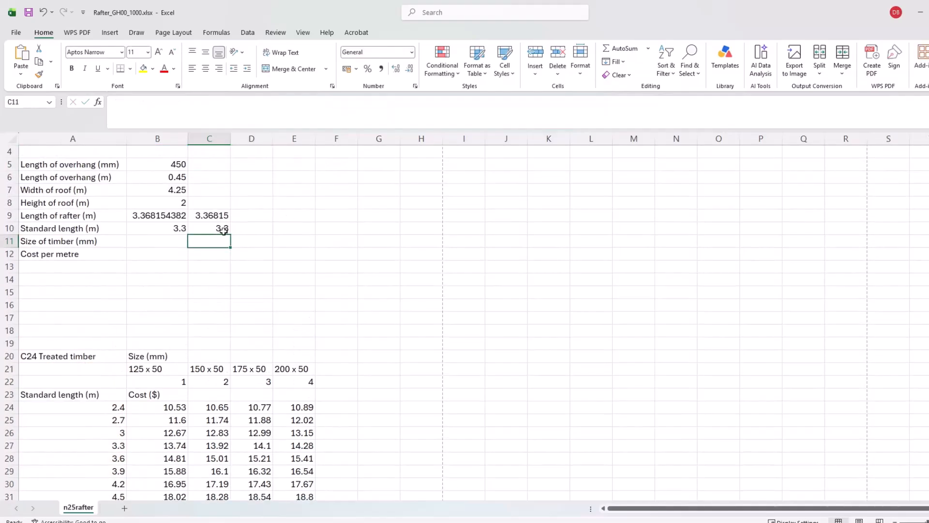
{"action": "left_click", "coordinate": [252, 230]}
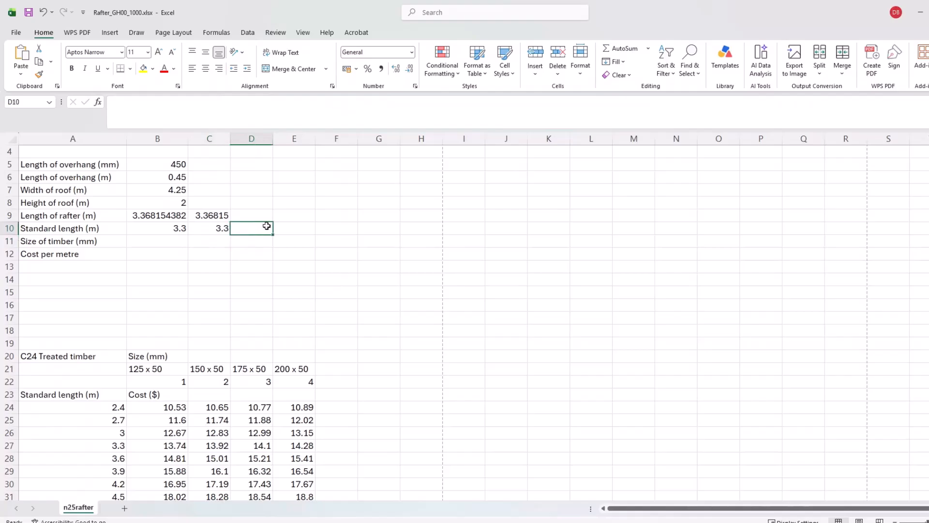
In D10 start an XLOOKUP of B9 against A24:A36, returning from A24:A36.
{"action": "type", "text": "=xlo"}
{"action": "key", "text": "Tab"}
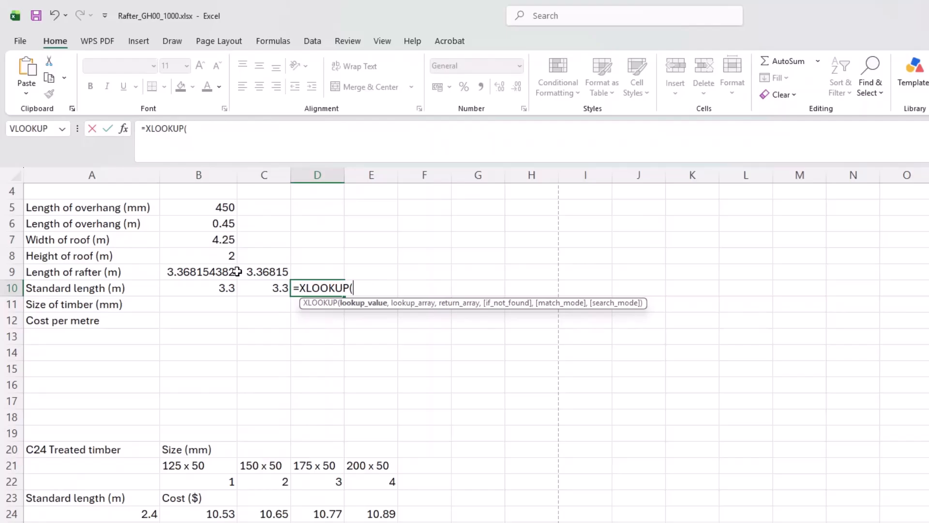
{"action": "left_click", "coordinate": [220, 271]}
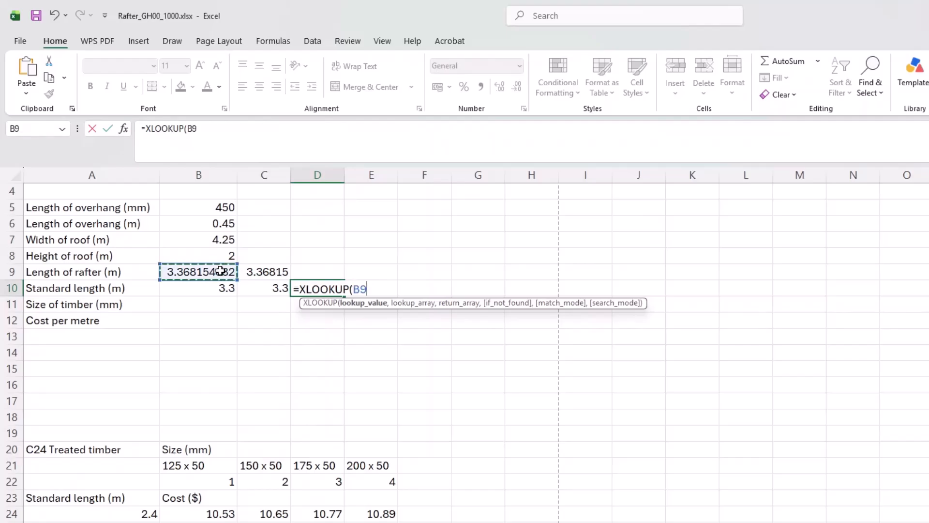
{"action": "type", "text": ","}
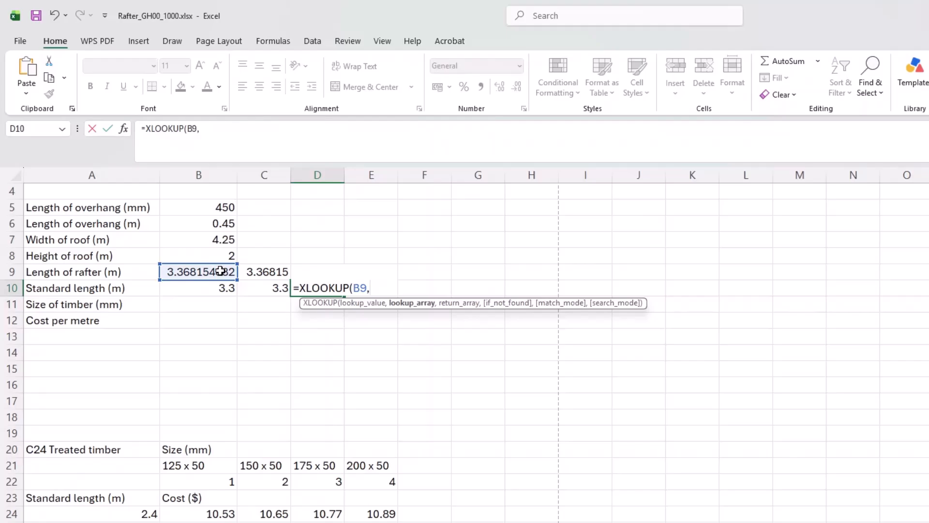
{"action": "left_click_drag", "start_coordinate": [110, 514], "coordinate": [94, 475]}
{"action": "scroll", "coordinate": [203, 178], "scroll_direction": "up", "scroll_amount": 2}
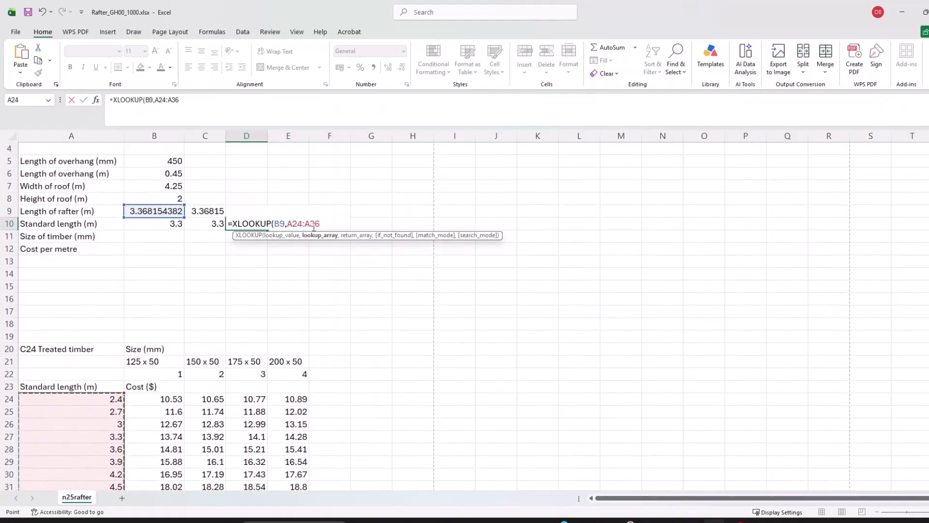
{"action": "type", "text": ","}
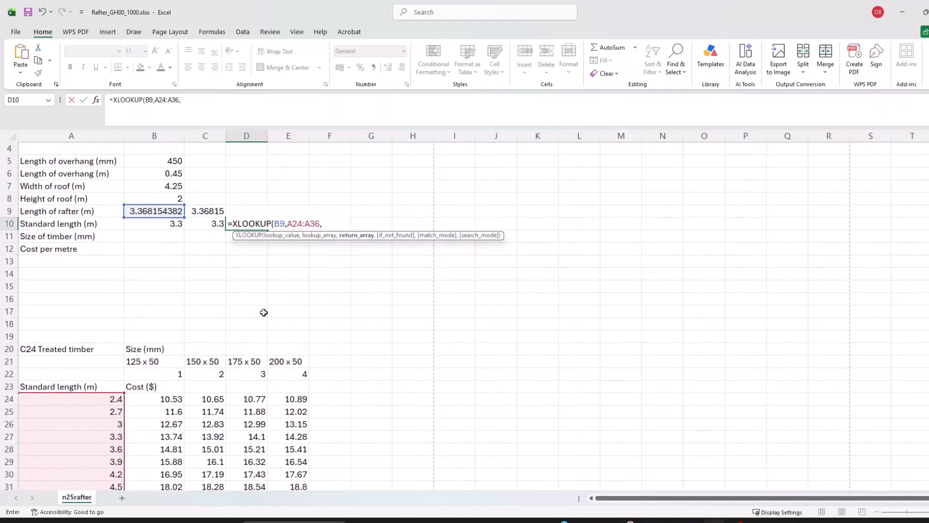
{"action": "left_click_drag", "start_coordinate": [85, 399], "coordinate": [93, 461]}
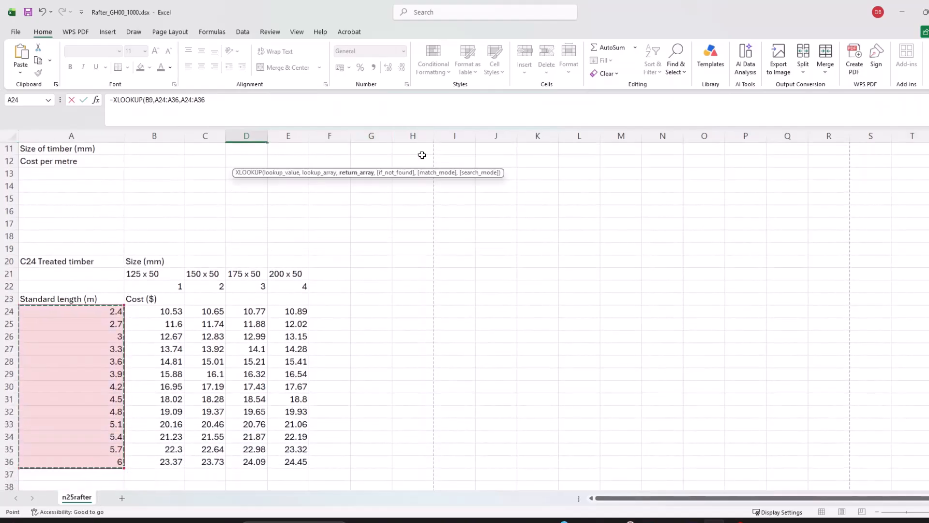
Add an empty not-found value and match mode 1, so D10 returns 3.6.
{"action": "scroll", "coordinate": [352, 220], "scroll_direction": "up", "scroll_amount": 4}
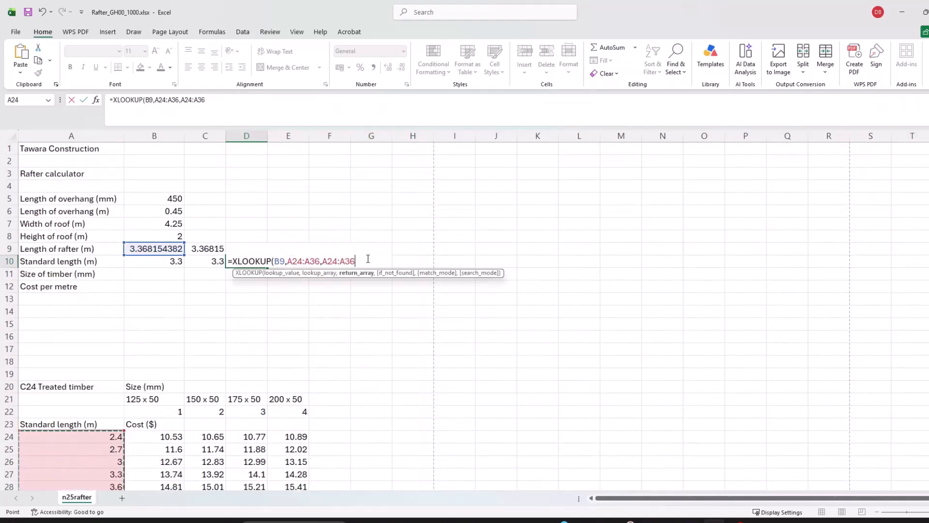
{"action": "type", "text": ","}
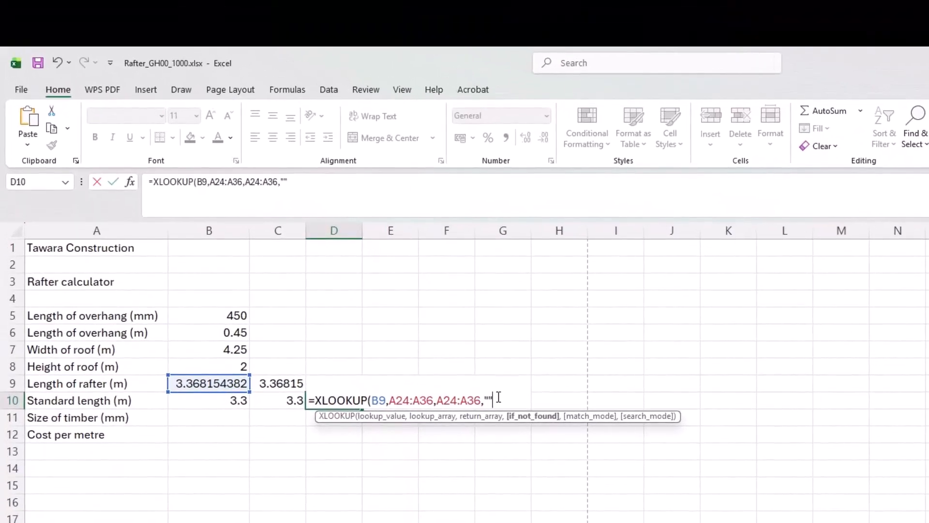
{"action": "type", "text": "\"\","}
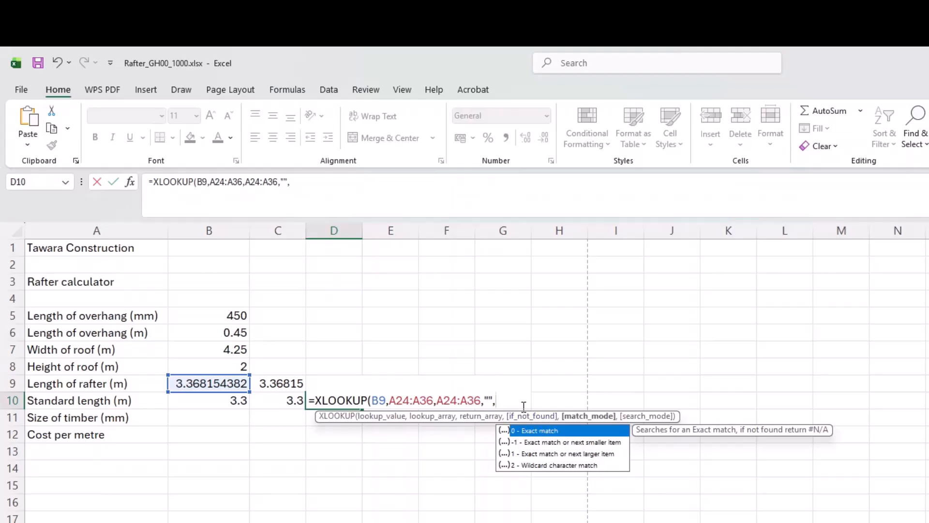
{"action": "type", "text": "1"}
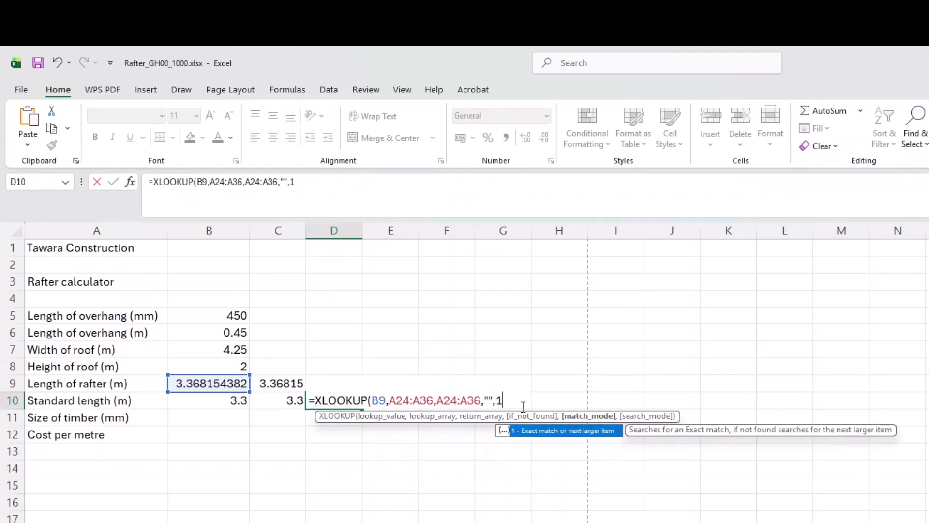
{"action": "type", "text": ")"}
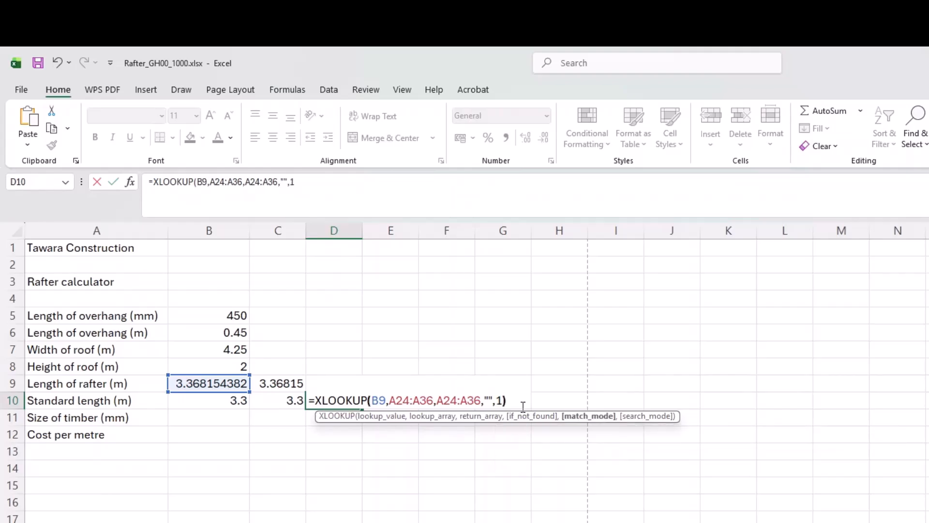
{"action": "key", "text": "Return"}
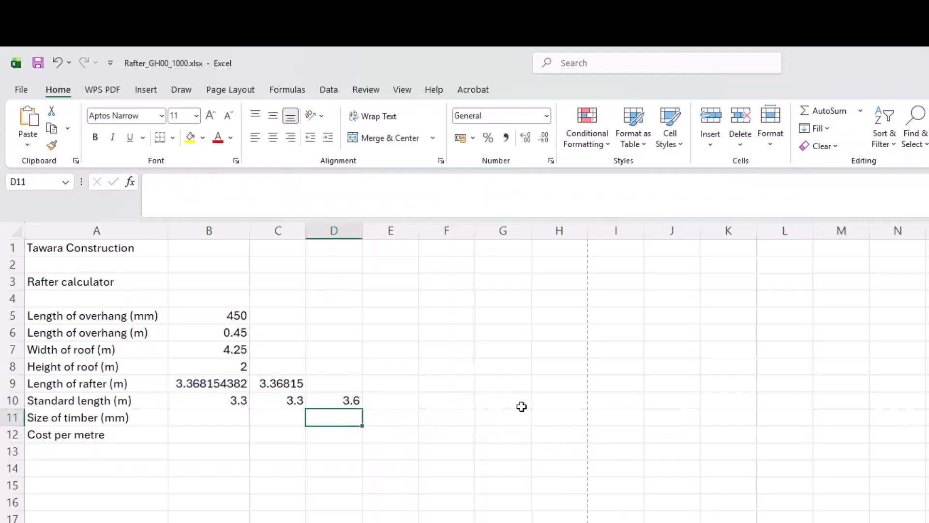
{"action": "left_click", "coordinate": [353, 400]}
{"action": "scroll", "coordinate": [353, 394], "scroll_direction": "down", "scroll_amount": 1}
{"action": "scroll", "coordinate": [189, 290], "scroll_direction": "down", "scroll_amount": 3}
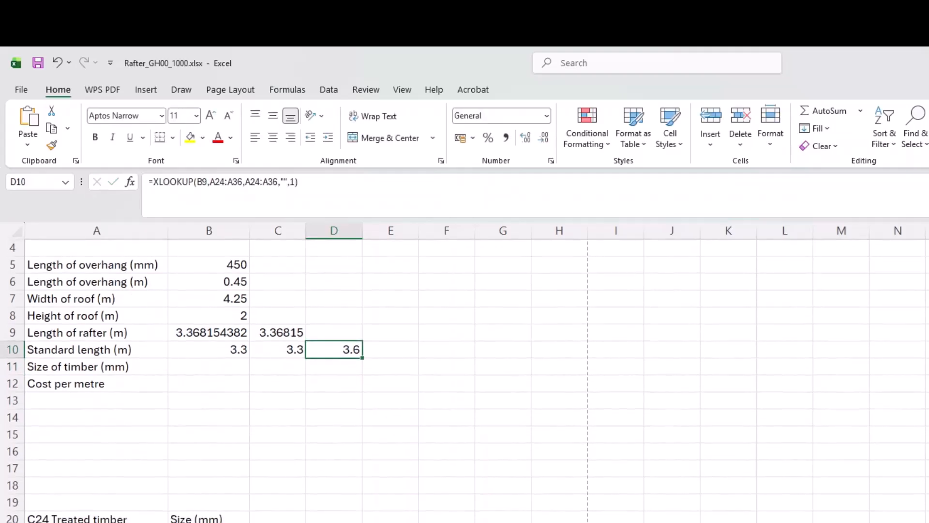
{"action": "left_click", "coordinate": [143, 215]}
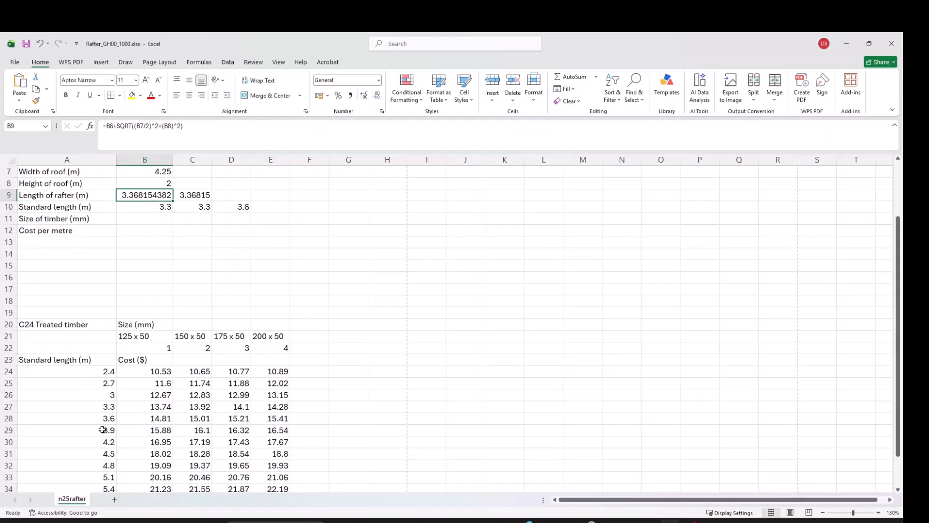
Reread the question paper's sentences on cutting rafters and keeping waste minimal.
{"action": "key", "text": "alt+Tab"}
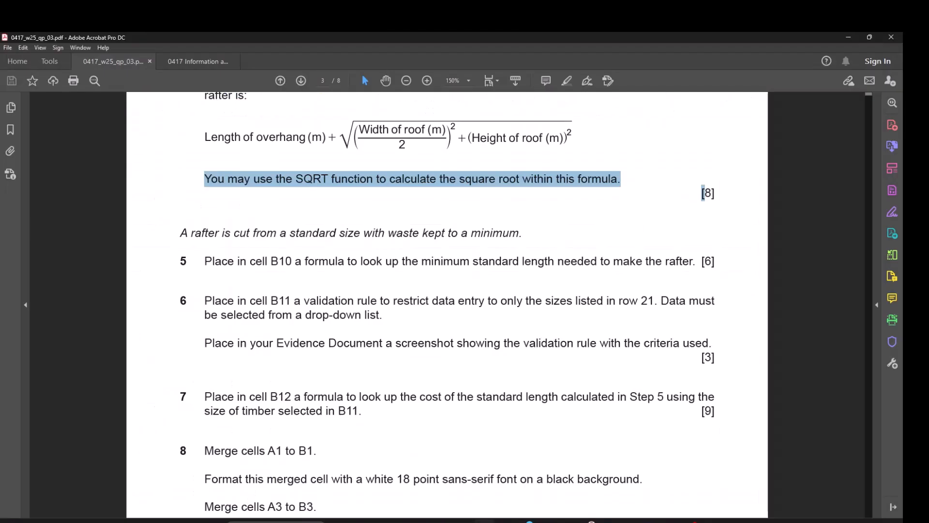
{"action": "left_click_drag", "start_coordinate": [180, 234], "coordinate": [444, 236]}
{"action": "left_click", "coordinate": [429, 233]}
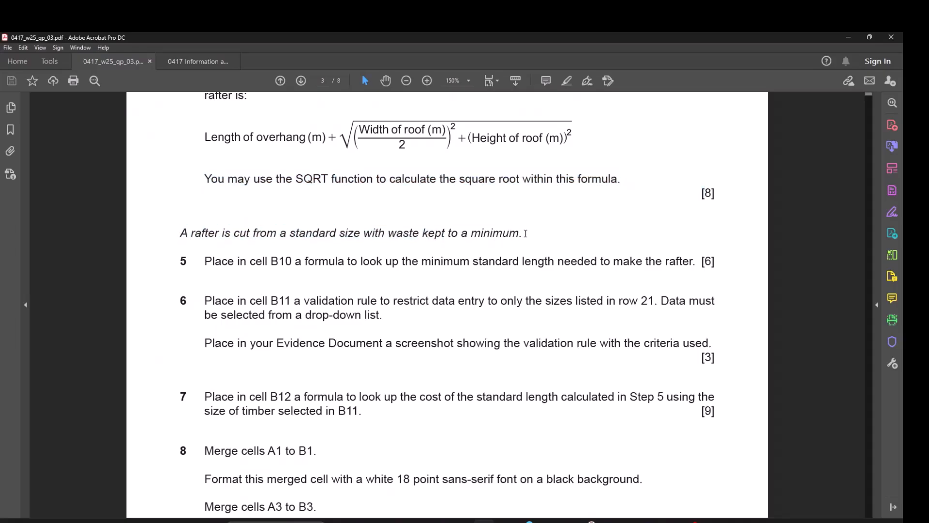
{"action": "left_click_drag", "start_coordinate": [524, 234], "coordinate": [203, 245]}
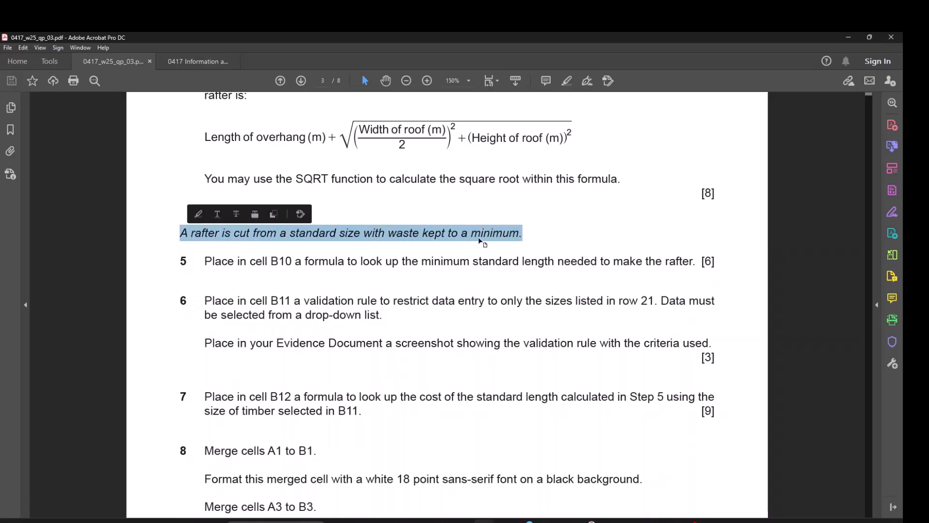
{"action": "left_click", "coordinate": [483, 236]}
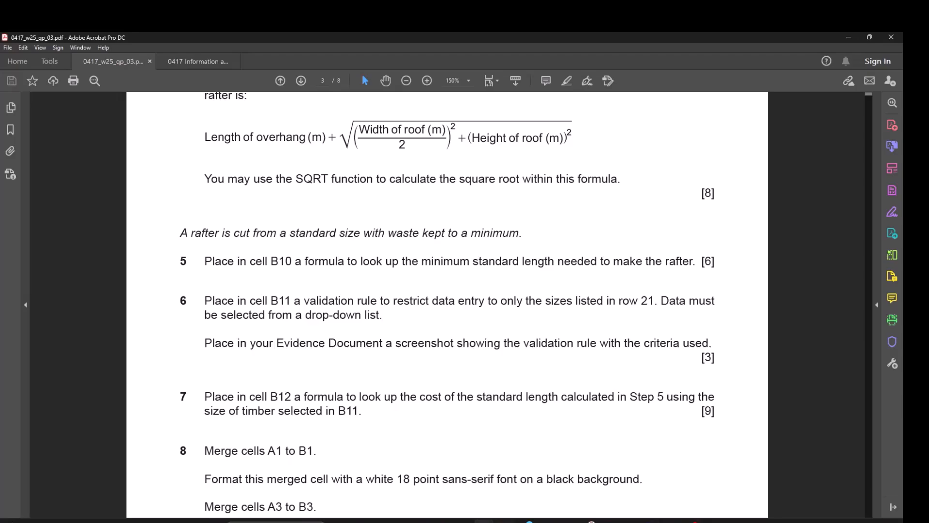
Back in the Excel workbook, compare the standard length formulas across row 10.
{"action": "mouse_move", "coordinate": [483, 521]}
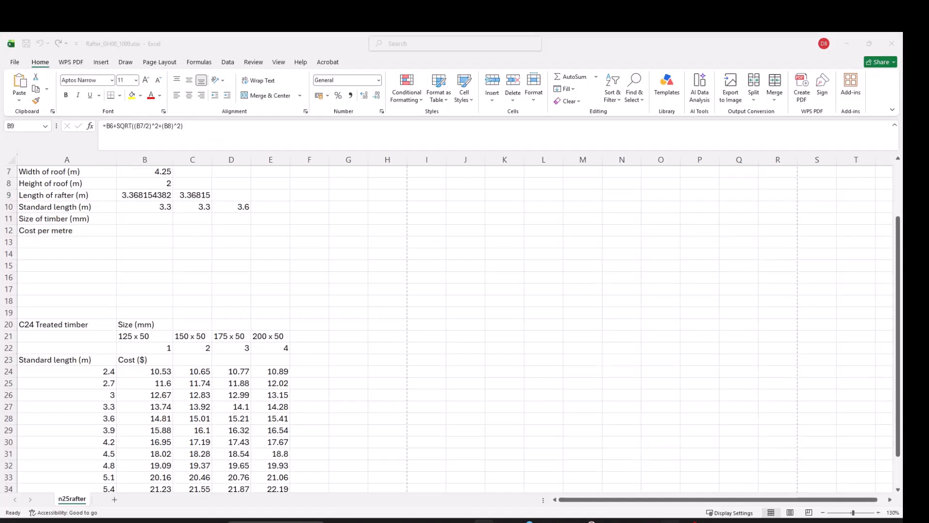
{"action": "left_click", "coordinate": [663, 521]}
{"action": "left_click", "coordinate": [165, 209]}
{"action": "left_click", "coordinate": [199, 206]}
{"action": "left_click", "coordinate": [223, 208]}
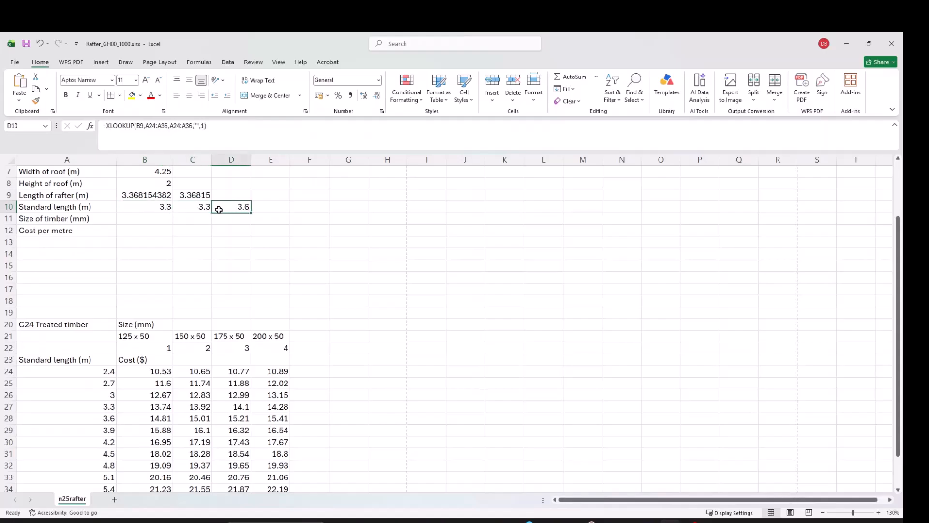
{"action": "left_click", "coordinate": [138, 208]}
{"action": "left_click", "coordinate": [206, 208]}
{"action": "left_click", "coordinate": [232, 210]}
{"action": "left_click", "coordinate": [227, 127]}
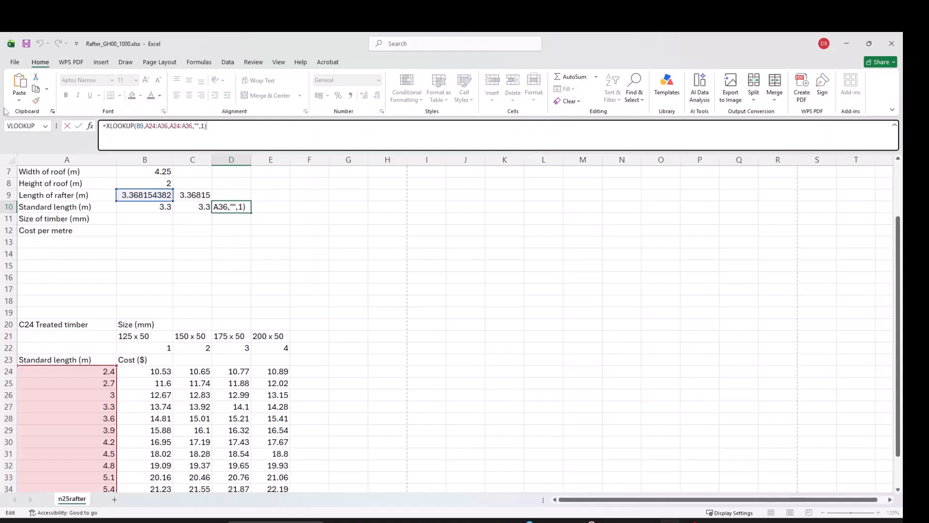
{"action": "scroll", "coordinate": [203, 376], "scroll_direction": "up", "scroll_amount": 1}
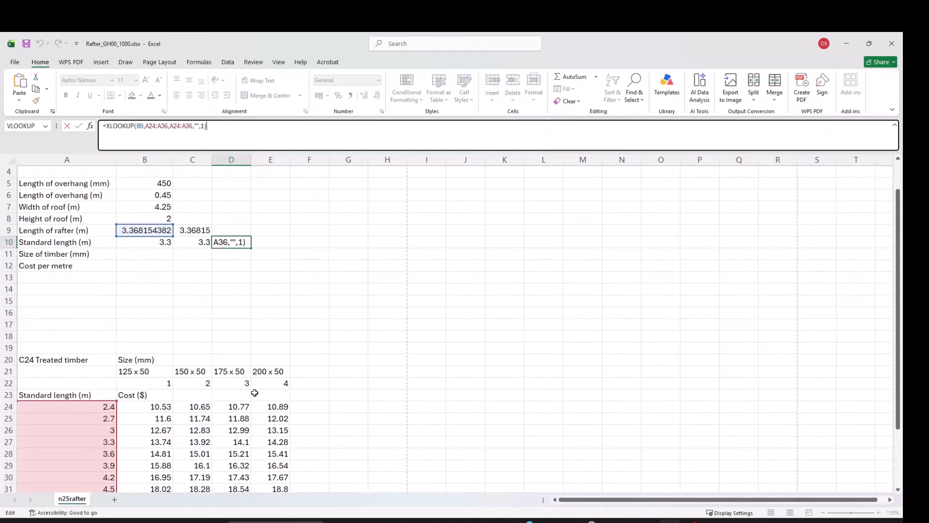
{"action": "key", "text": "alt+Tab"}
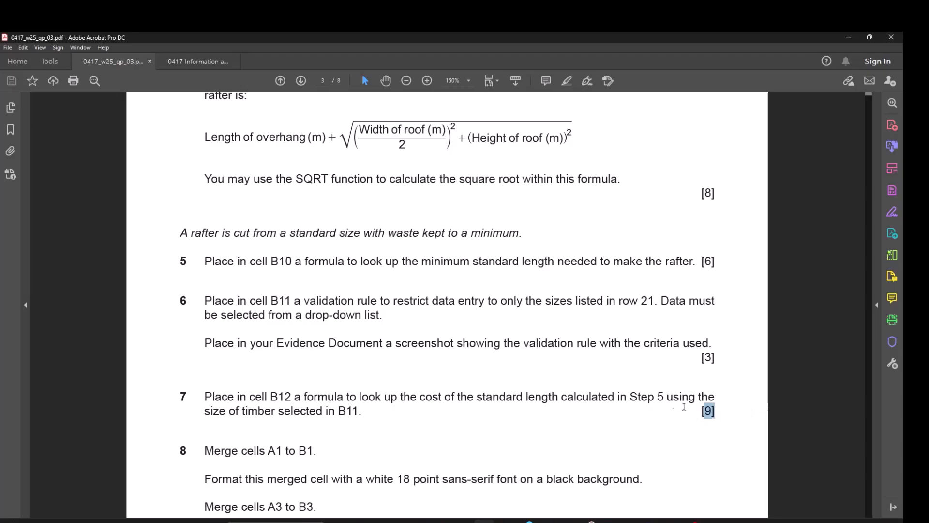
{"action": "left_click_drag", "start_coordinate": [762, 410], "coordinate": [657, 396]}
{"action": "key", "text": "alt+Tab"}
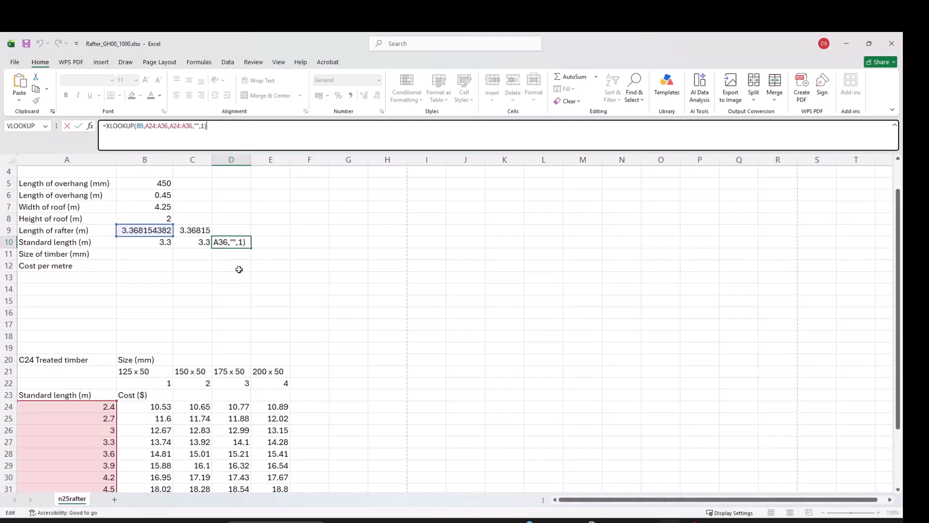
{"action": "key", "text": "Return"}
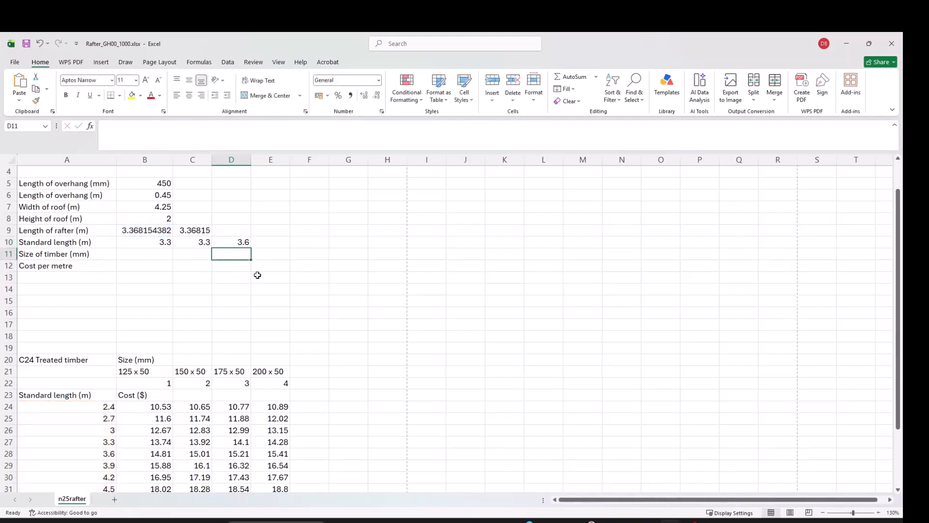
{"action": "left_click", "coordinate": [155, 255]}
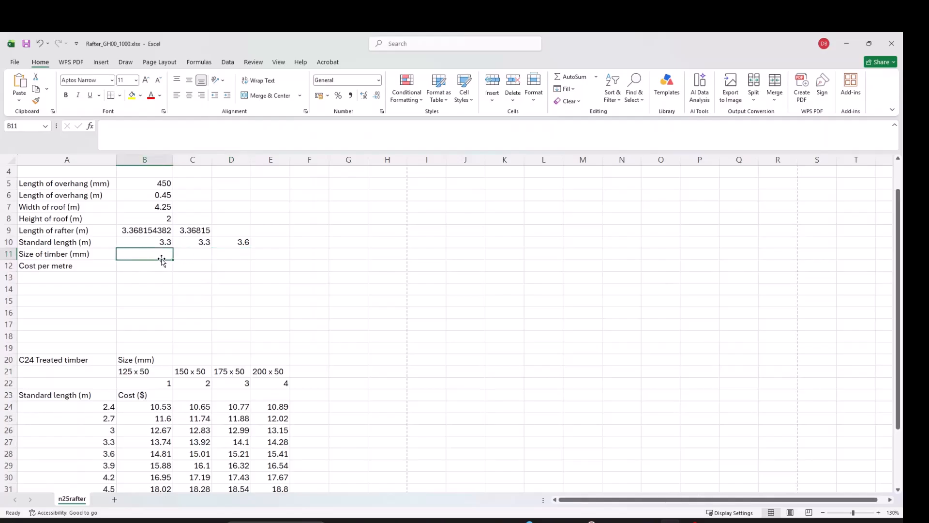
Give B11 list data validation with the timber sizes $B$21:$E$21 as source.
{"action": "scroll", "coordinate": [155, 256], "scroll_direction": "up", "scroll_amount": 1}
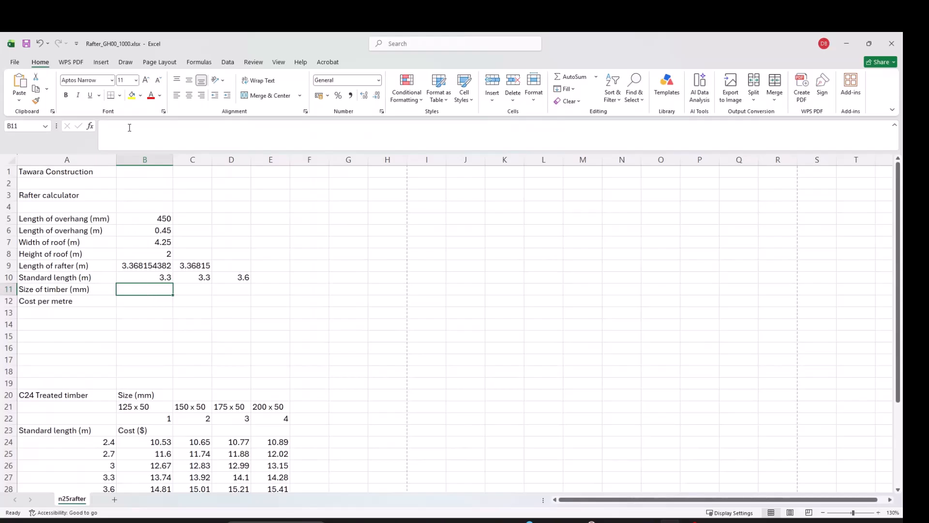
{"action": "left_click", "coordinate": [228, 62]}
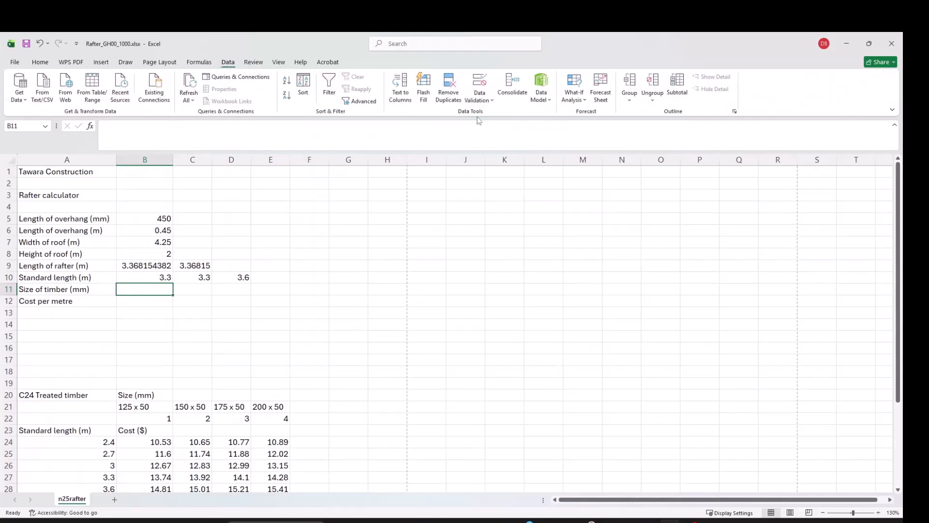
{"action": "left_click", "coordinate": [480, 97]}
{"action": "left_click", "coordinate": [501, 114]}
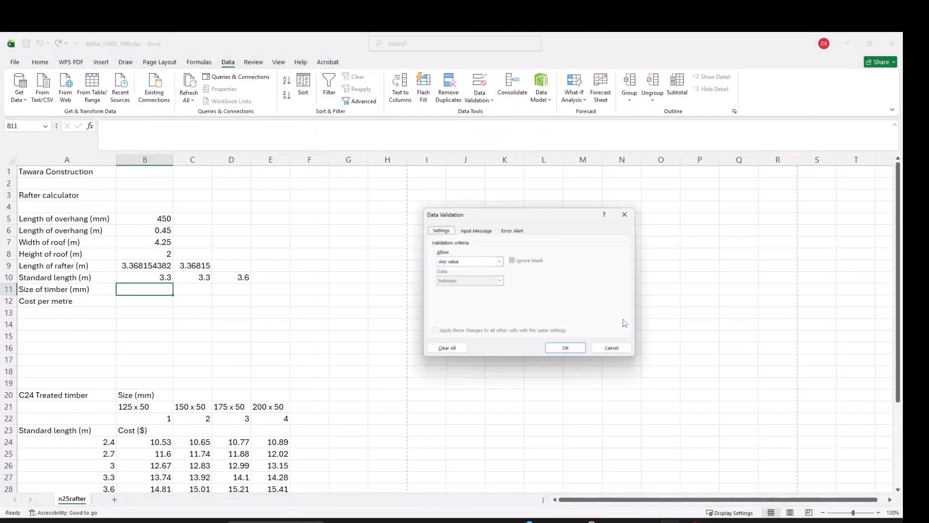
{"action": "left_click", "coordinate": [477, 266]}
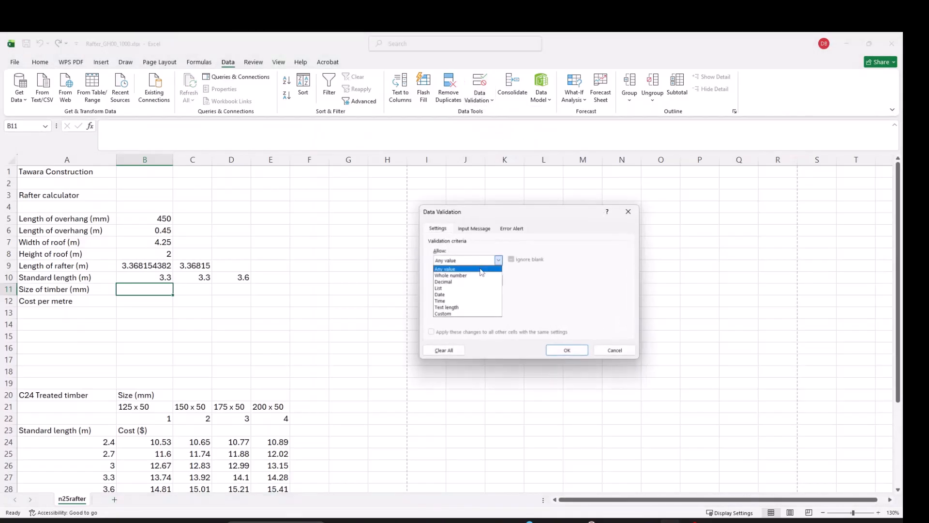
{"action": "left_click", "coordinate": [464, 296]}
{"action": "left_click", "coordinate": [466, 297]}
{"action": "left_click_drag", "start_coordinate": [120, 405], "coordinate": [258, 405]}
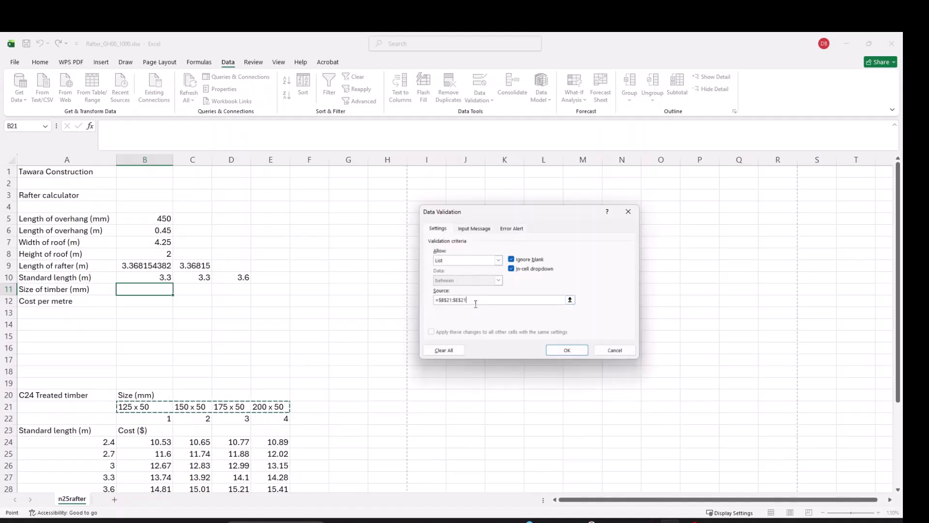
{"action": "left_click", "coordinate": [567, 350]}
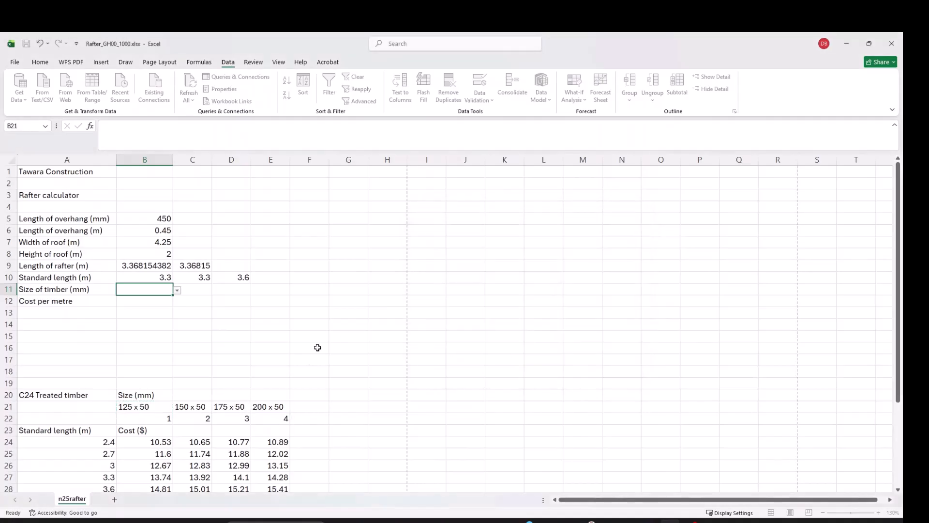
Test B11's new size drop-down without choosing, then select B12.
{"action": "left_click", "coordinate": [178, 291]}
{"action": "left_click", "coordinate": [177, 290]}
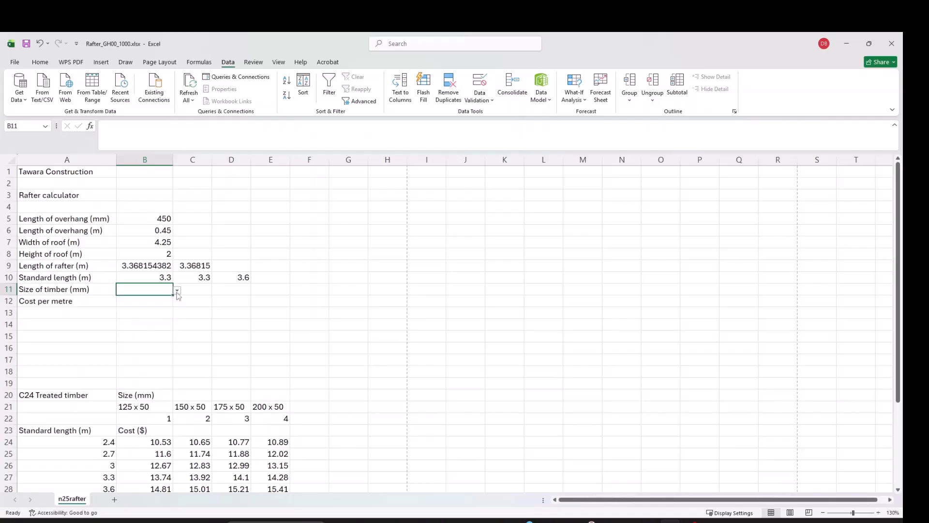
{"action": "left_click", "coordinate": [149, 301]}
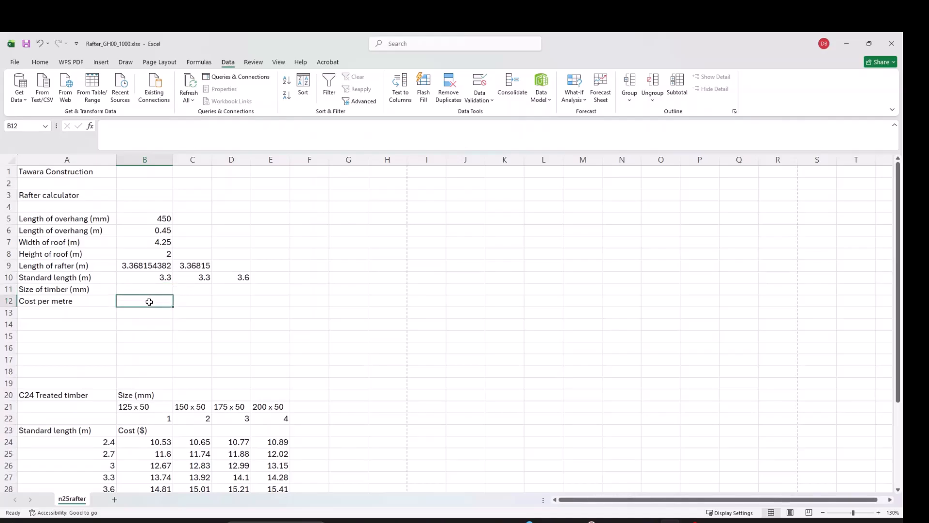
{"action": "scroll", "coordinate": [194, 375], "scroll_direction": "down", "scroll_amount": 4}
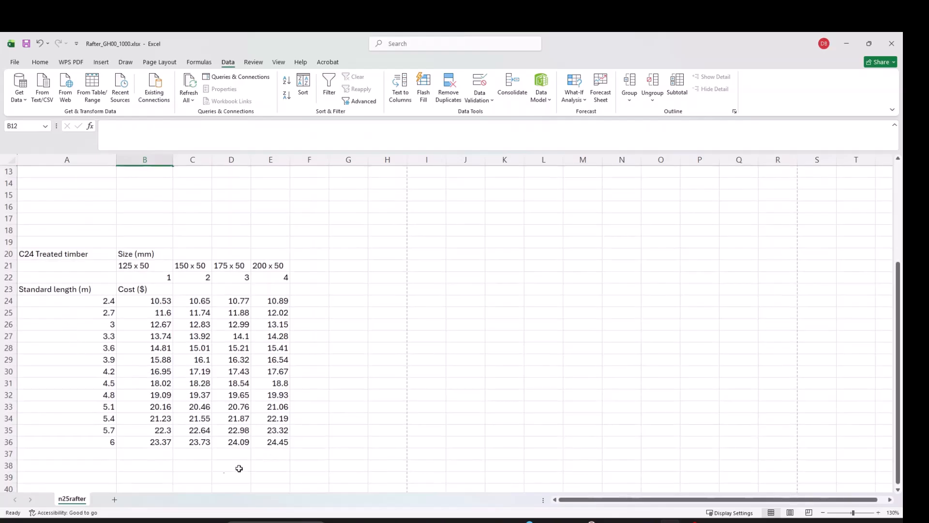
{"action": "scroll", "coordinate": [68, 346], "scroll_direction": "up", "scroll_amount": 3}
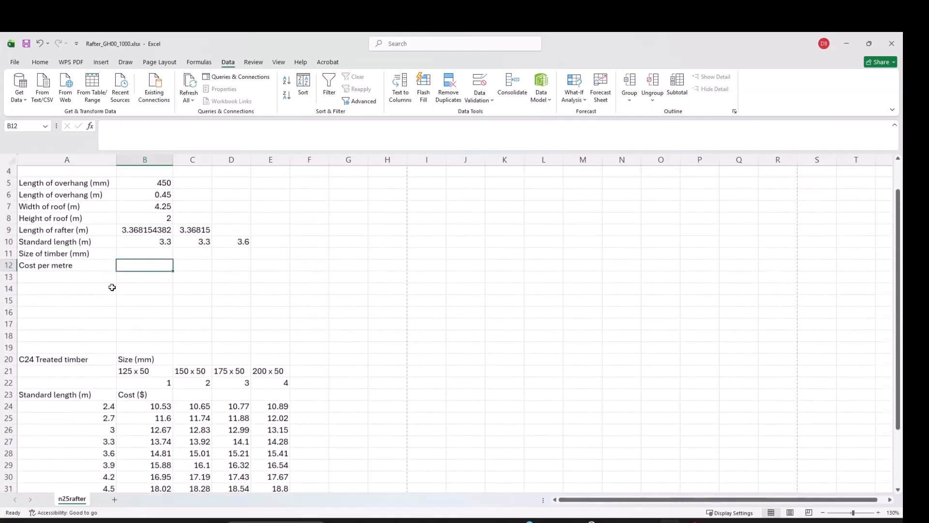
Reorder the row-10 lookups so XLOOKUP sits in B10, followed by VLOOKUP and LOOKUP.
{"action": "scroll", "coordinate": [109, 383], "scroll_direction": "up", "scroll_amount": 2}
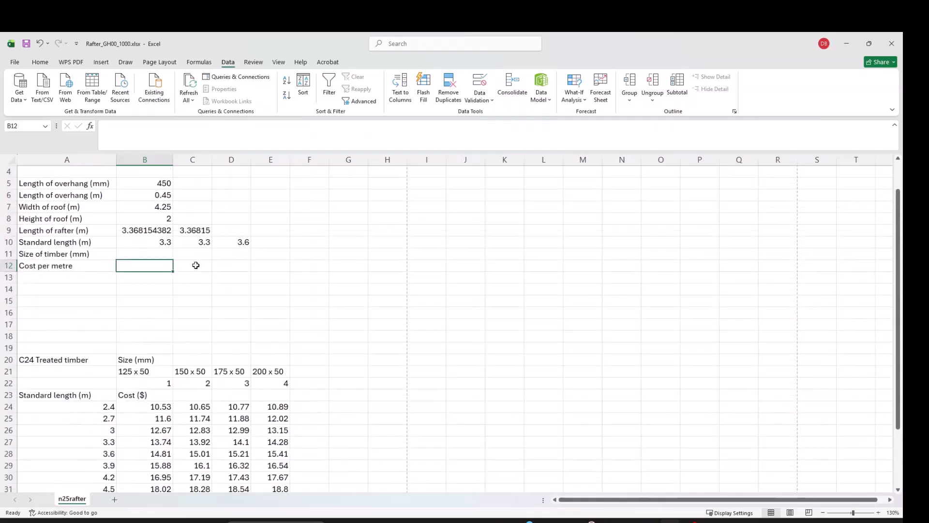
{"action": "left_click", "coordinate": [241, 244]}
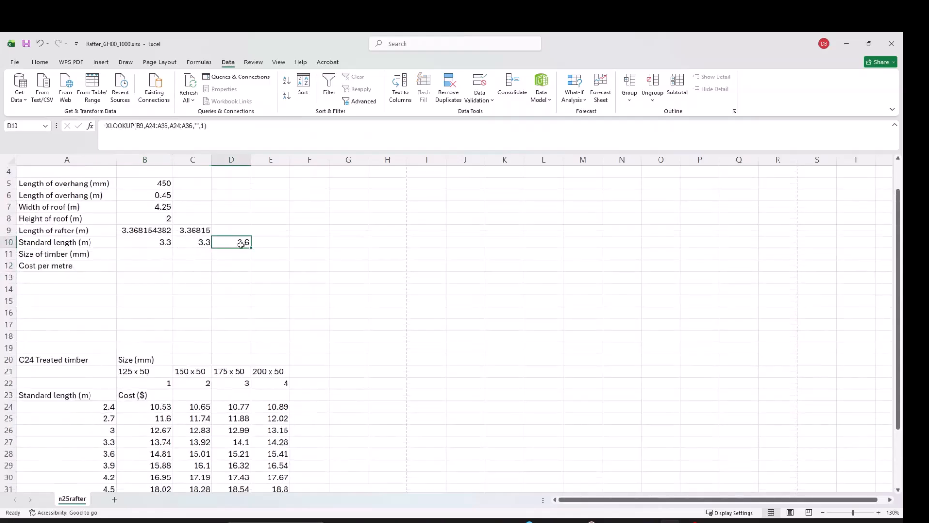
{"action": "left_click", "coordinate": [162, 247]}
{"action": "left_click_drag", "start_coordinate": [149, 249], "coordinate": [275, 251]}
{"action": "left_click", "coordinate": [182, 248]}
{"action": "left_click_drag", "start_coordinate": [182, 249], "coordinate": [311, 252]}
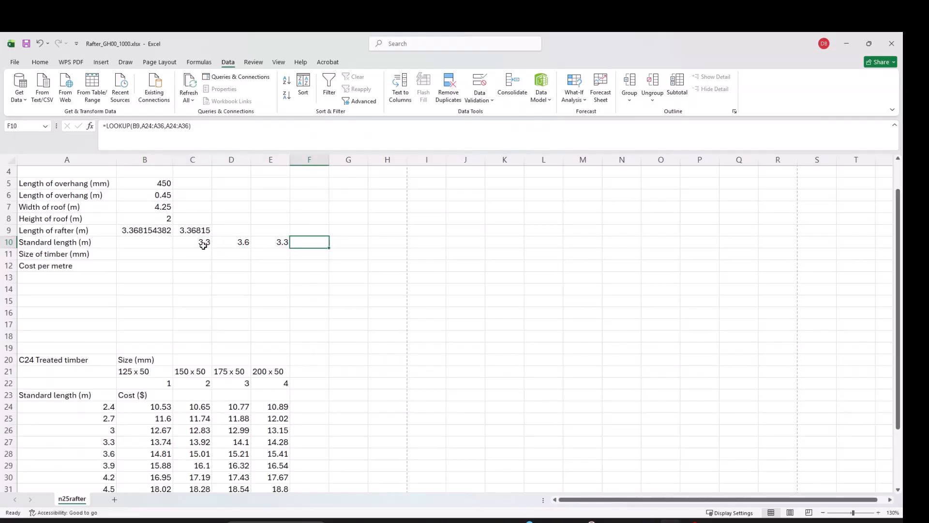
{"action": "left_click", "coordinate": [236, 245]}
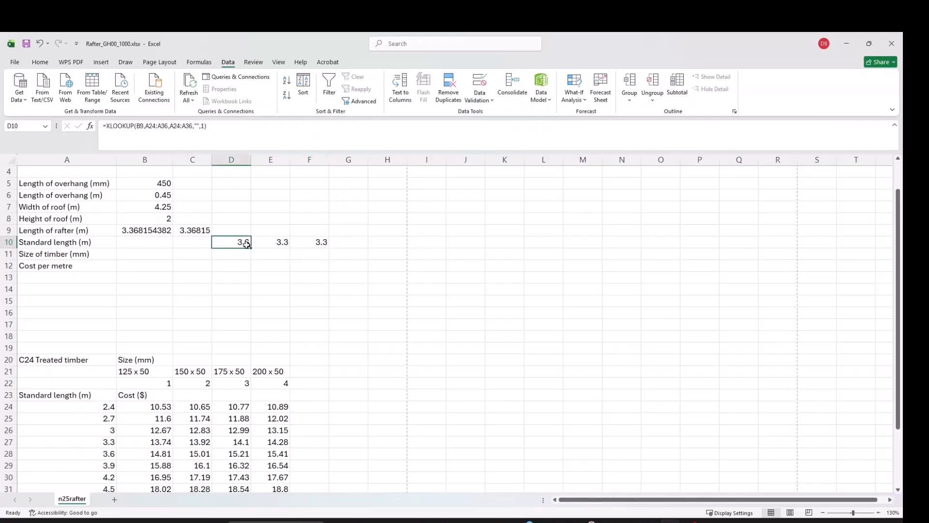
{"action": "left_click_drag", "start_coordinate": [234, 244], "coordinate": [307, 243]}
{"action": "left_click_drag", "start_coordinate": [245, 249], "coordinate": [156, 251]}
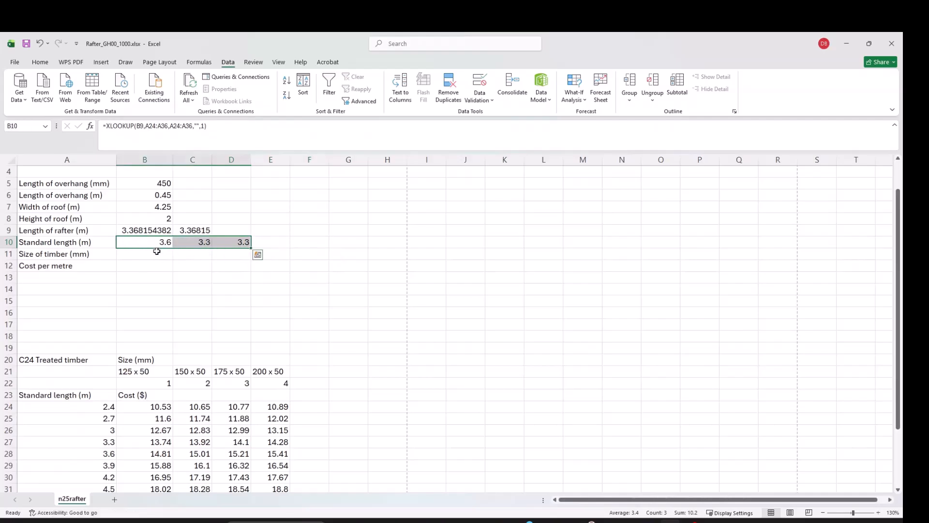
Check B10's XLOOKUP and B11's drop-down, then select the standard length data in rows 24–36.
{"action": "left_click", "coordinate": [150, 246]}
{"action": "left_click", "coordinate": [146, 255]}
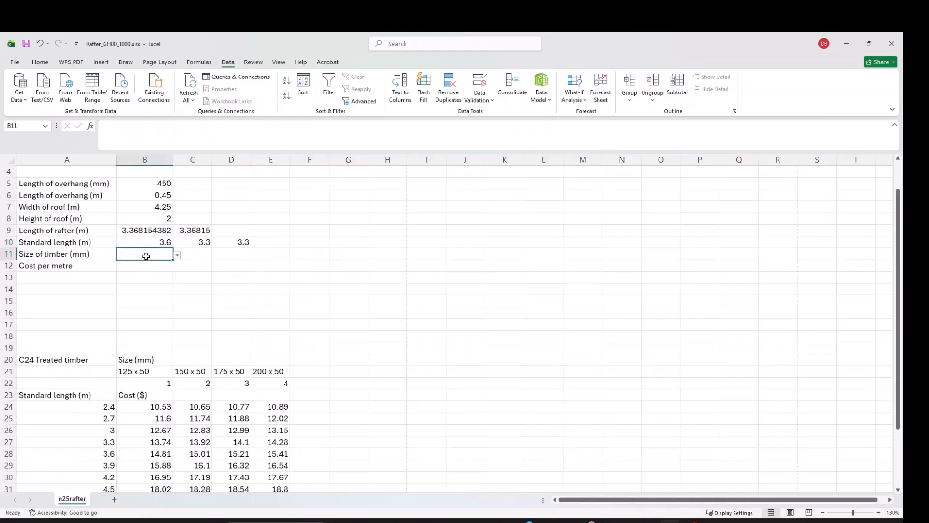
{"action": "left_click", "coordinate": [140, 266]}
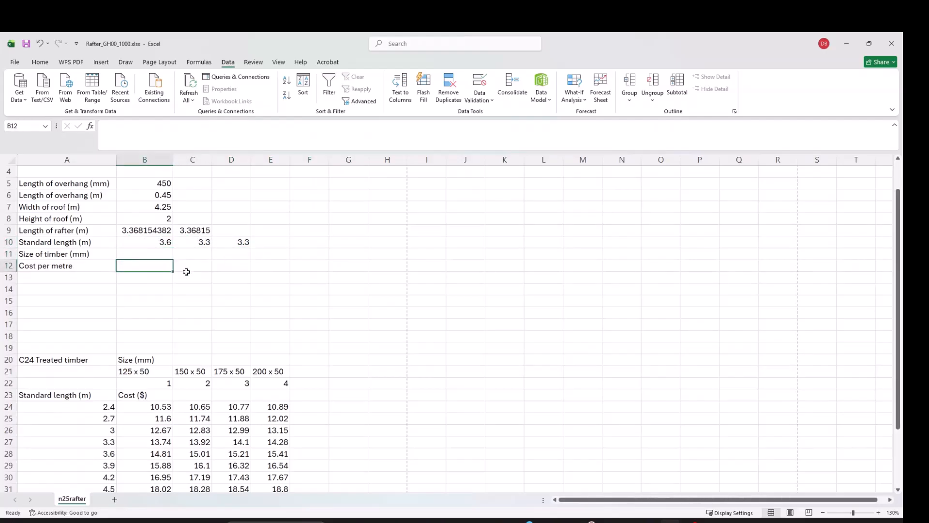
{"action": "left_click", "coordinate": [156, 242]}
{"action": "scroll", "coordinate": [154, 300], "scroll_direction": "down", "scroll_amount": 4}
{"action": "scroll", "coordinate": [153, 300], "scroll_direction": "up", "scroll_amount": 4}
{"action": "scroll", "coordinate": [154, 308], "scroll_direction": "down", "scroll_amount": 2}
{"action": "scroll", "coordinate": [154, 309], "scroll_direction": "up", "scroll_amount": 3}
{"action": "scroll", "coordinate": [160, 282], "scroll_direction": "down", "scroll_amount": 3}
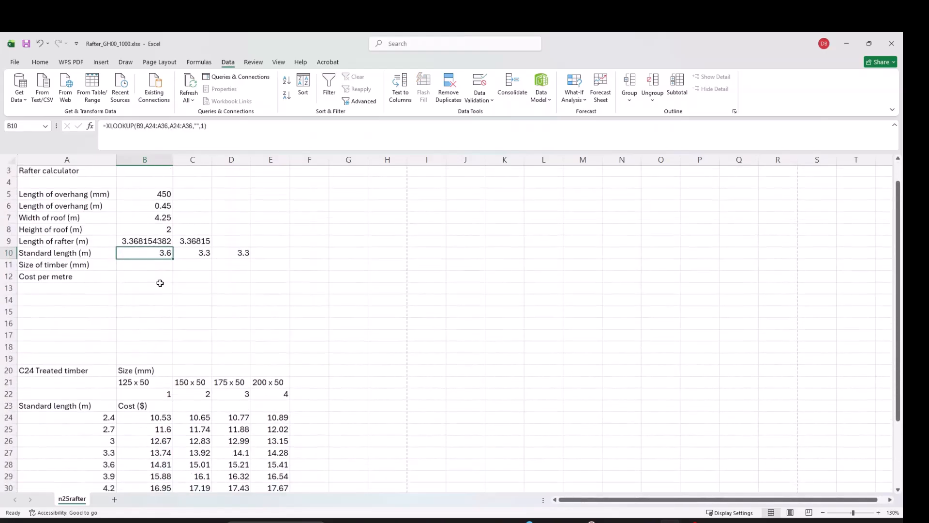
{"action": "left_click_drag", "start_coordinate": [95, 336], "coordinate": [257, 473]}
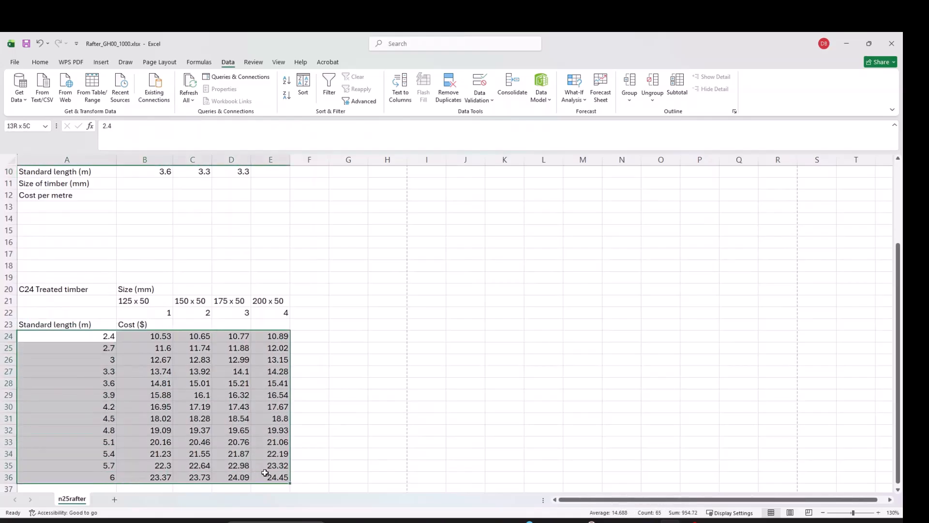
Start a VLOOKUP in B12 via =vl and open its Function Arguments form beside the data.
{"action": "scroll", "coordinate": [241, 433], "scroll_direction": "up", "scroll_amount": 3}
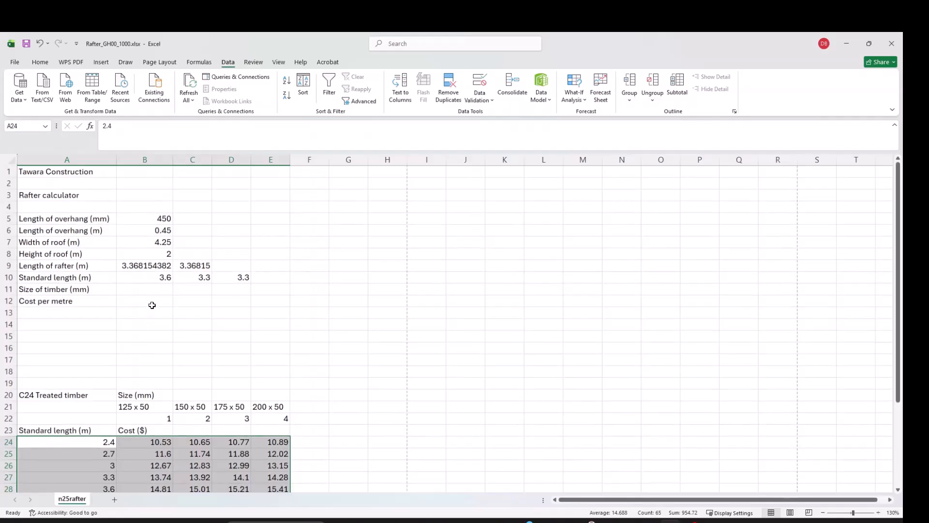
{"action": "left_click_drag", "start_coordinate": [147, 301], "coordinate": [147, 309]}
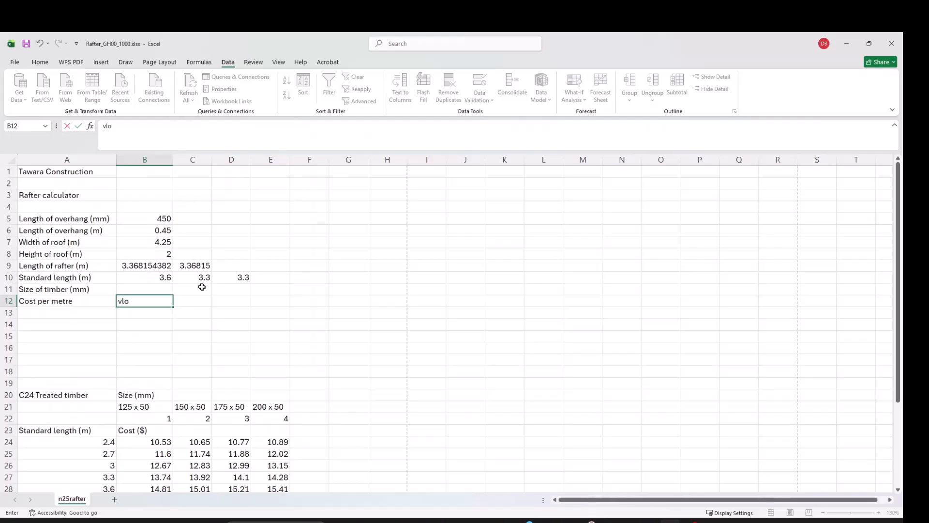
{"action": "type", "text": "vl"}
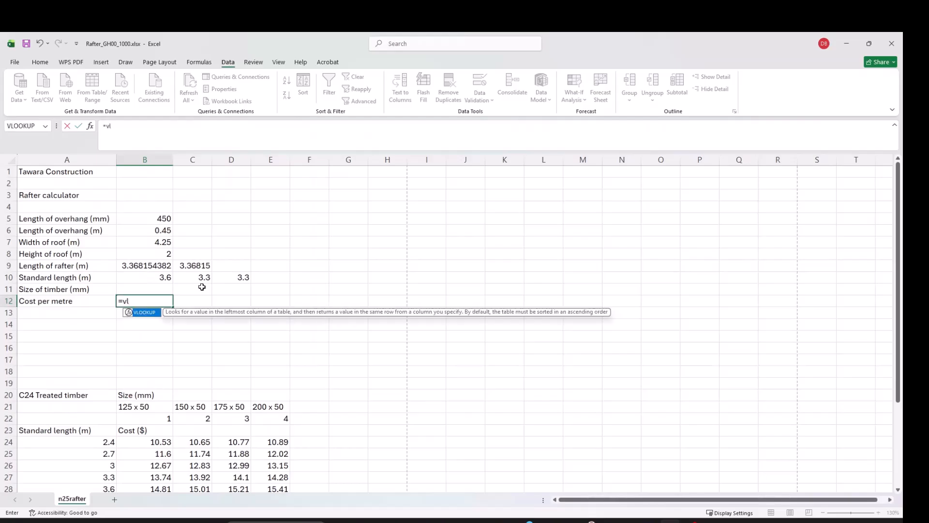
{"action": "key", "text": "Tab"}
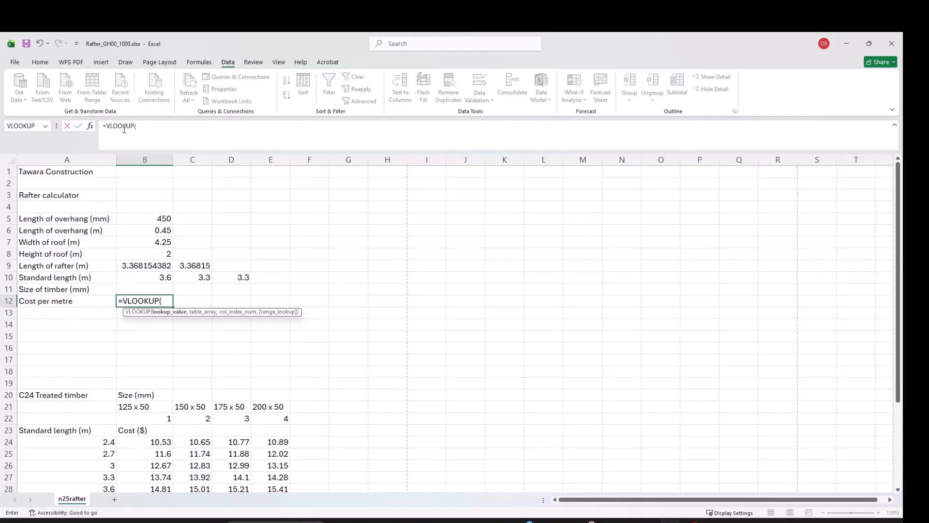
{"action": "left_click", "coordinate": [90, 126]}
{"action": "left_click_drag", "start_coordinate": [514, 215], "coordinate": [443, 213]}
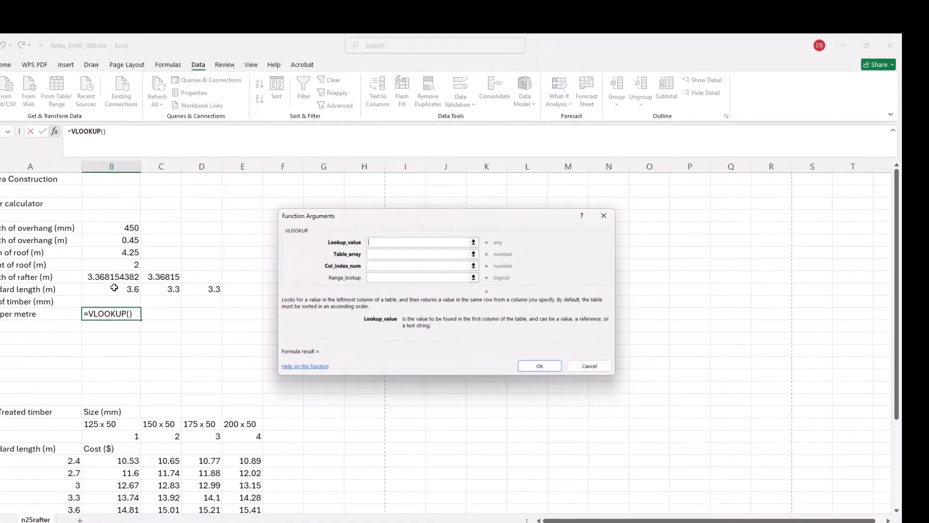
Set VLOOKUP's lookup value to B10 and its table array to A24:E36.
{"action": "left_click", "coordinate": [118, 288]}
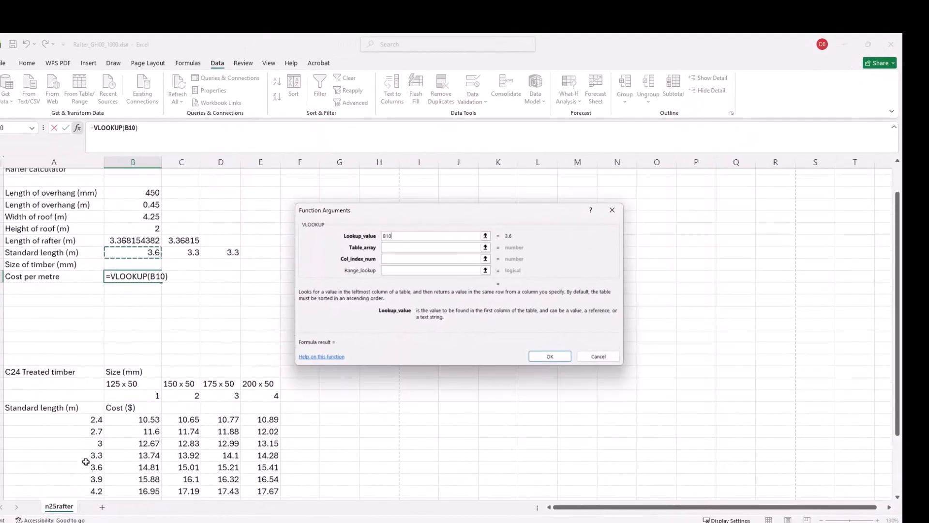
{"action": "scroll", "coordinate": [86, 461], "scroll_direction": "down", "scroll_amount": 1}
{"action": "key", "text": "Tab"}
{"action": "left_click_drag", "start_coordinate": [58, 377], "coordinate": [253, 480]}
{"action": "key", "text": "Tab"}
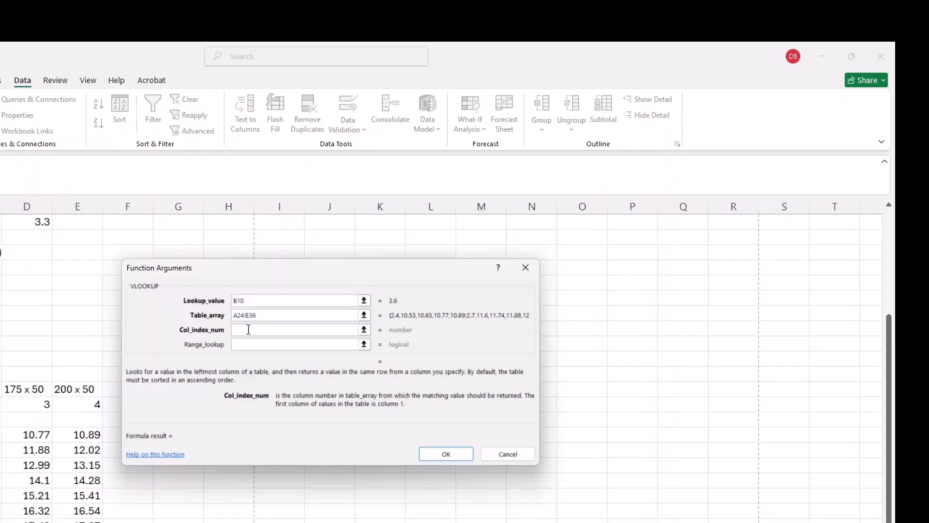
Enter Hlookup() as VLOOKUP's column index number.
{"action": "type", "text": "h"}
{"action": "key", "text": "BackSpace"}
{"action": "type", "text": "Hloo"}
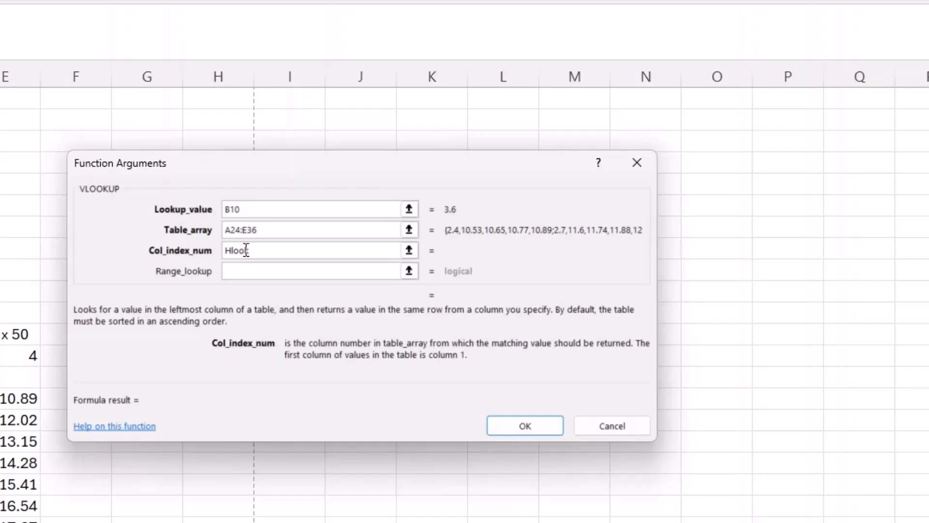
{"action": "type", "text": "kup()"}
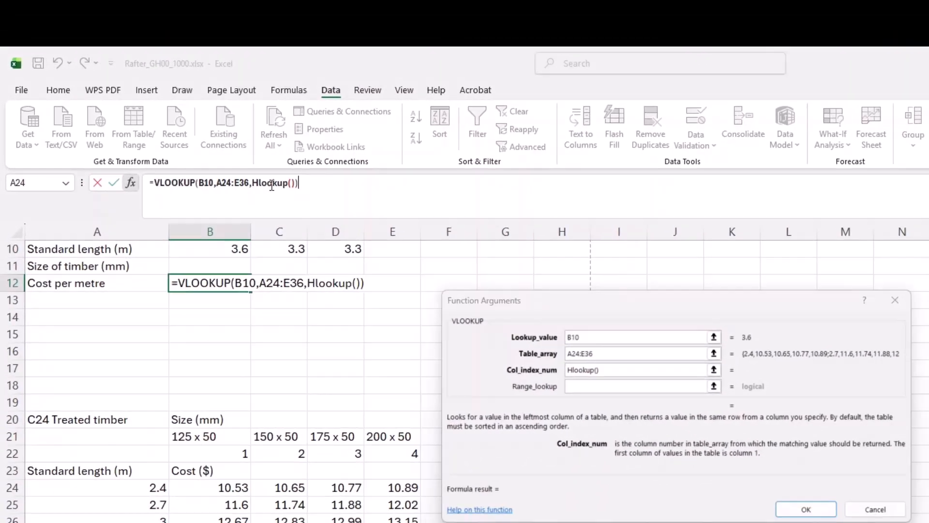
Give the nested HLOOKUP lookup value B11 and table range B21:E22.
{"action": "left_click", "coordinate": [318, 213]}
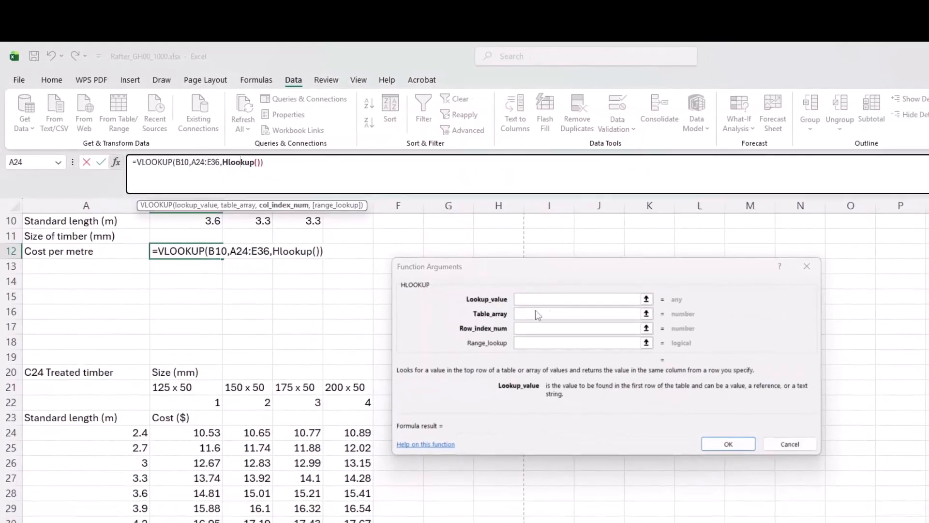
{"action": "left_click", "coordinate": [557, 299]}
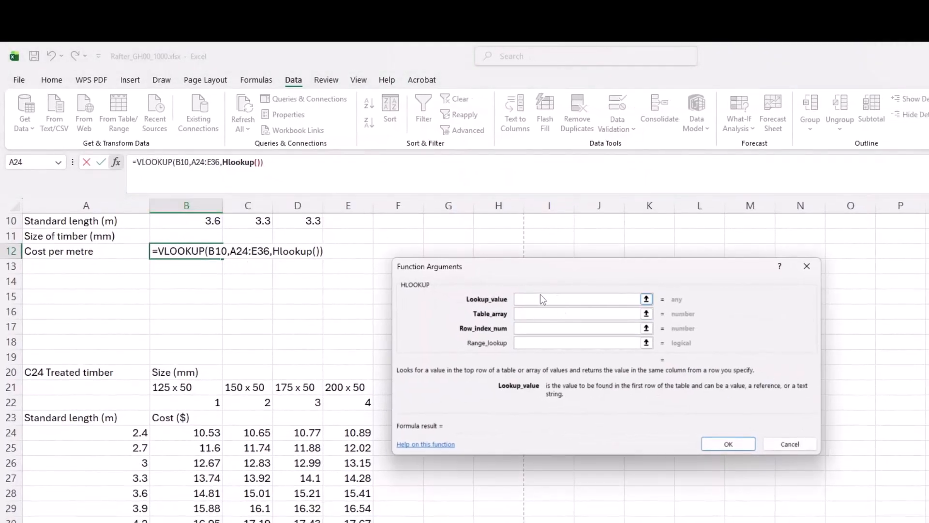
{"action": "left_click", "coordinate": [203, 234]}
{"action": "left_click", "coordinate": [532, 314]}
{"action": "left_click_drag", "start_coordinate": [168, 387], "coordinate": [344, 402]}
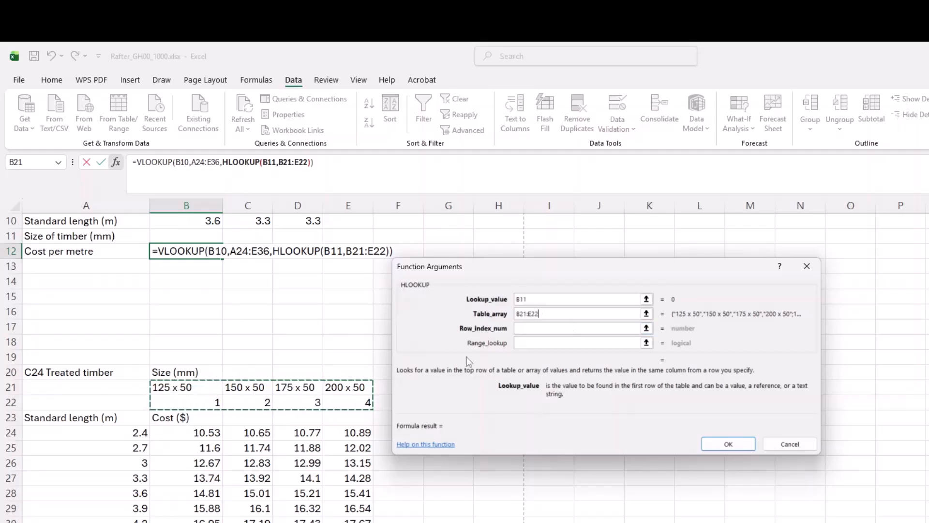
Set HLOOKUP's row index to 2 and range lookup to false, then check its arguments.
{"action": "left_click", "coordinate": [531, 330]}
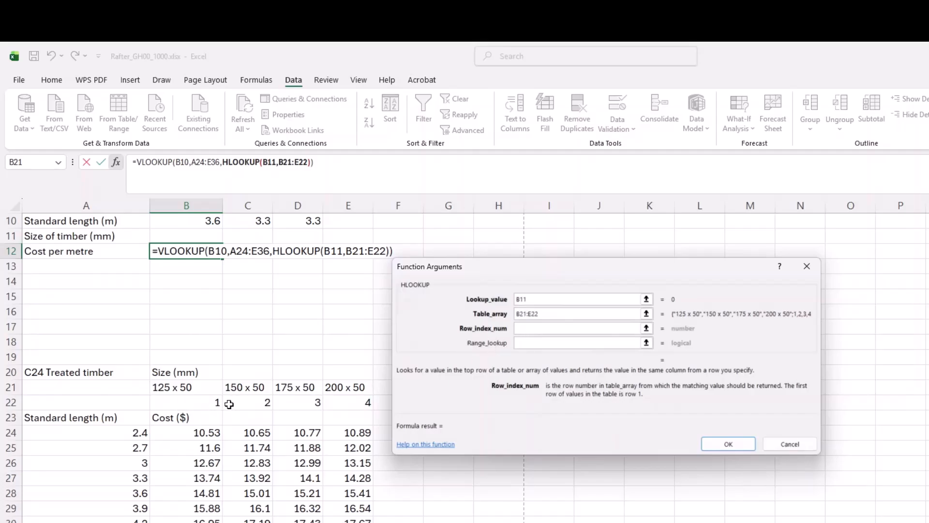
{"action": "type", "text": "2"}
{"action": "left_click", "coordinate": [533, 343]}
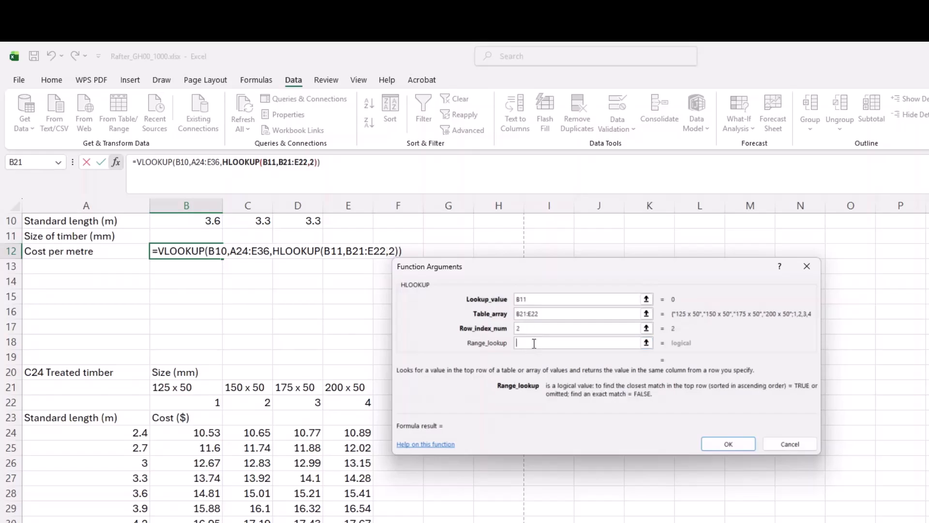
{"action": "type", "text": "a"}
{"action": "key", "text": "BackSpace"}
{"action": "type", "text": "fals"}
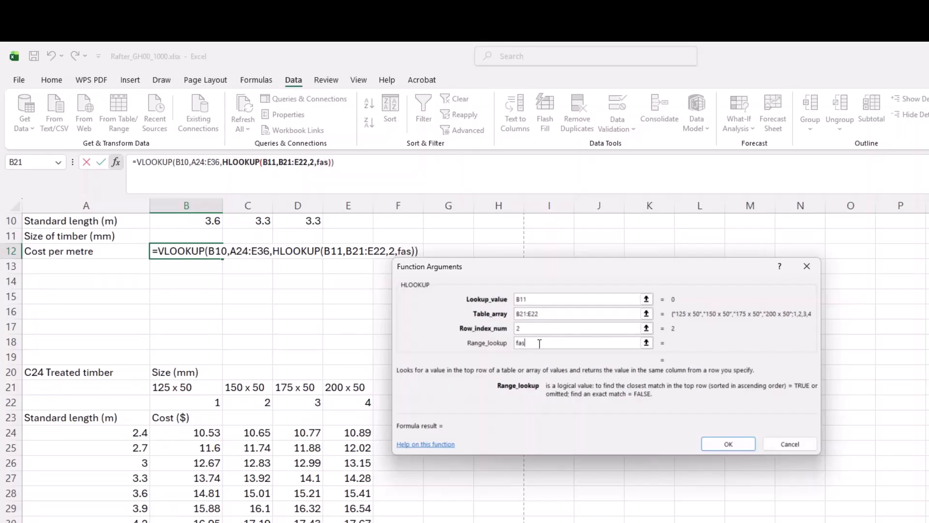
{"action": "type", "text": "e"}
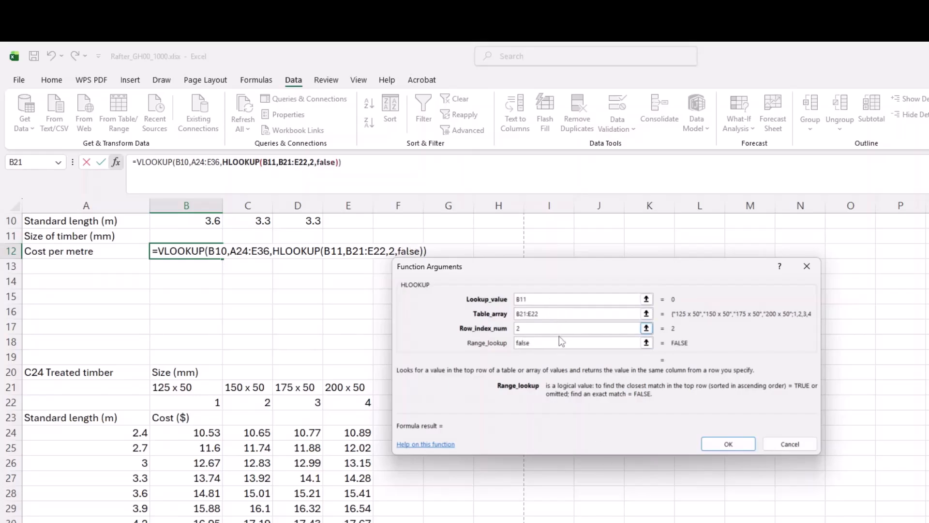
{"action": "left_click", "coordinate": [554, 313]}
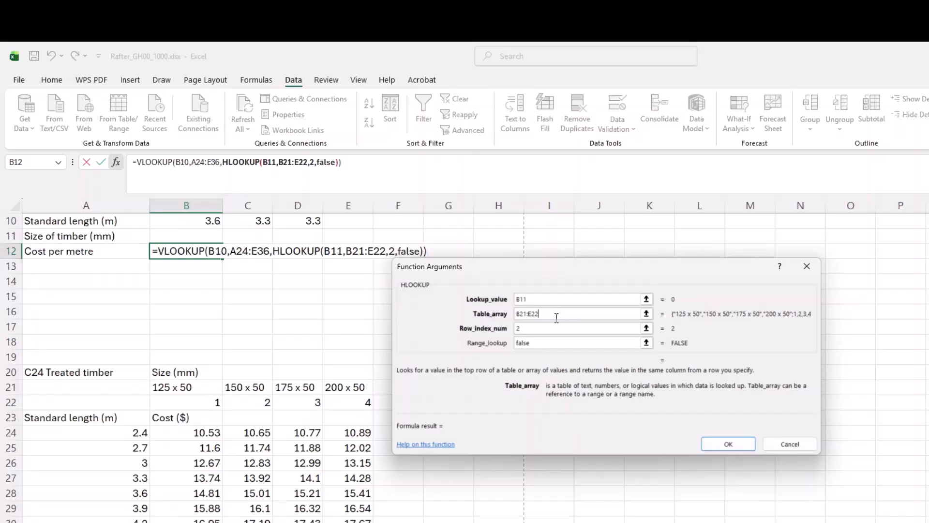
{"action": "left_click", "coordinate": [544, 299]}
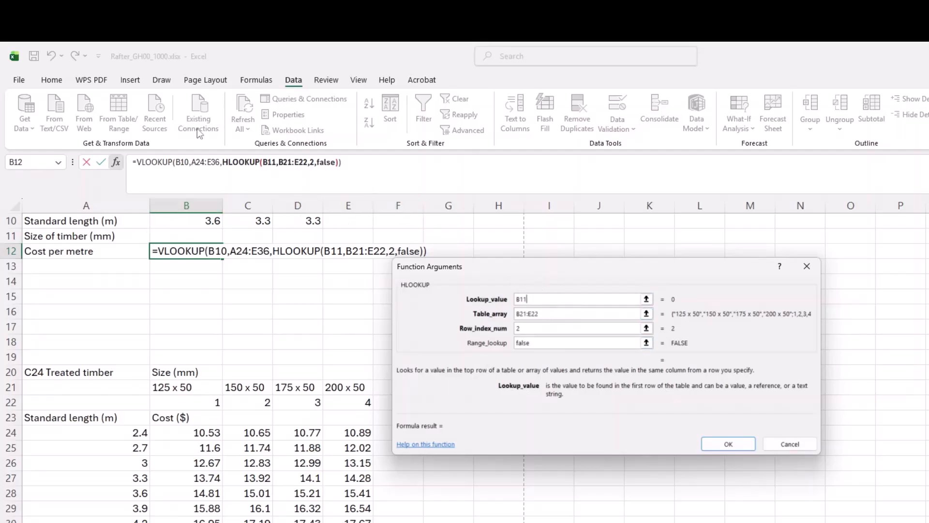
{"action": "left_click", "coordinate": [155, 162]}
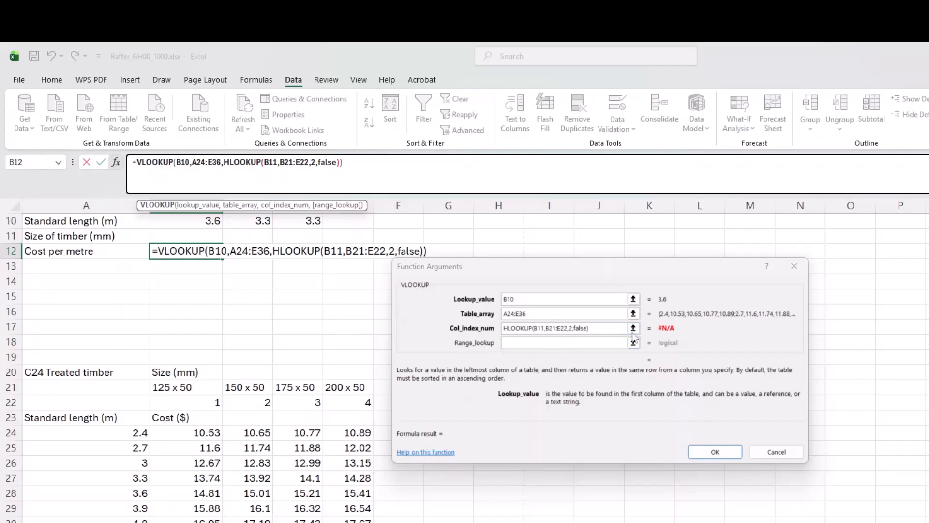
Set VLOOKUP's range lookup to False and confirm the nested formula.
{"action": "left_click", "coordinate": [552, 343]}
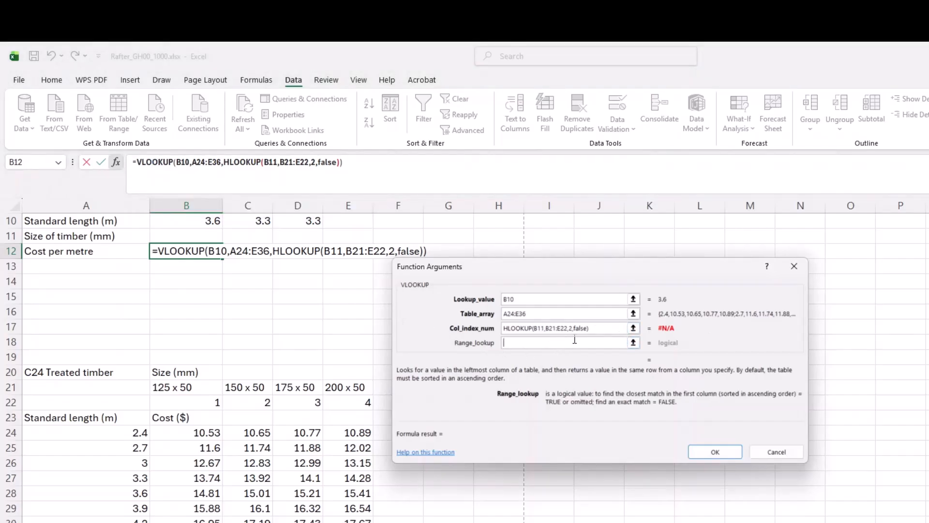
{"action": "type", "text": "False"}
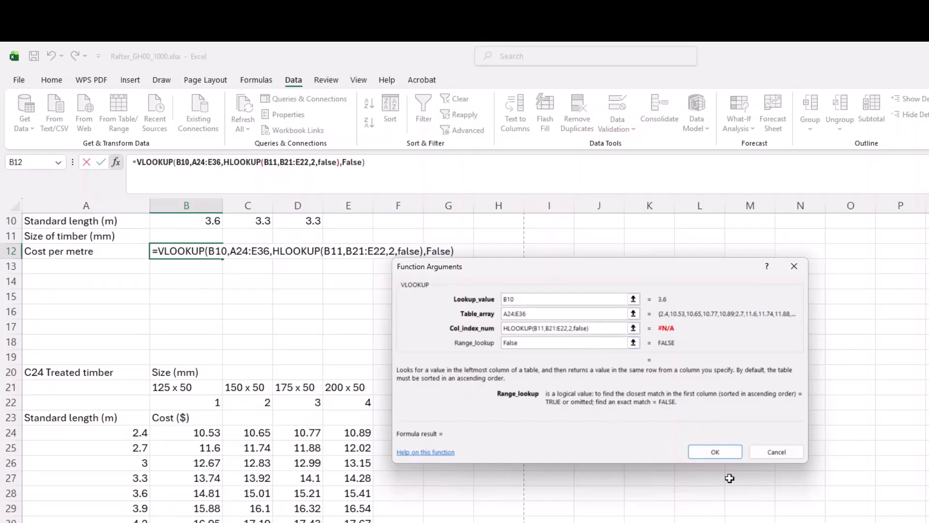
{"action": "left_click", "coordinate": [719, 452]}
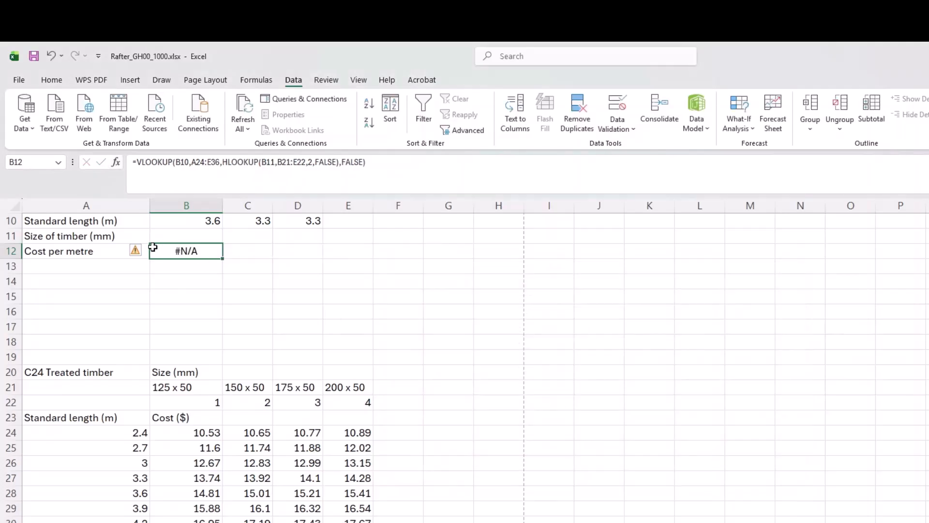
Choose 150 x 50 in B11's drop-down and check B12 shows 14.81.
{"action": "left_click", "coordinate": [202, 238]}
{"action": "left_click", "coordinate": [228, 237]}
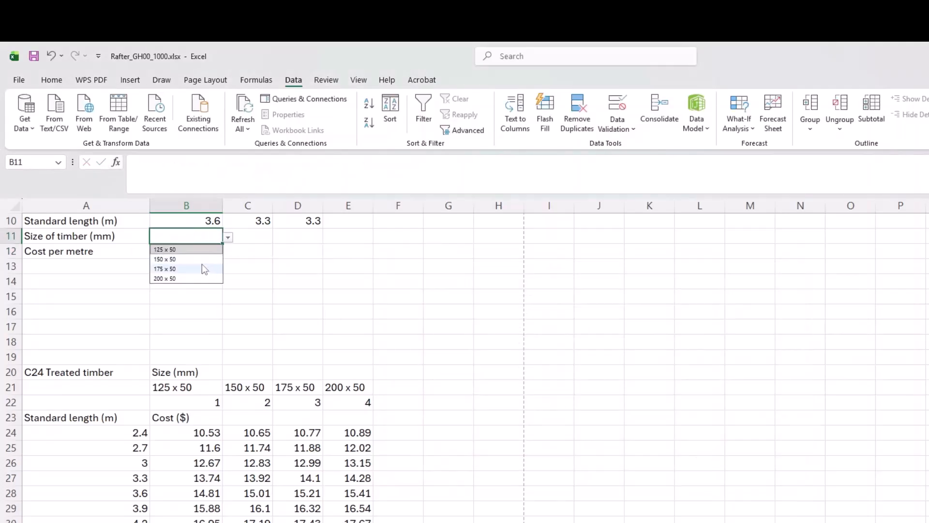
{"action": "left_click", "coordinate": [197, 260]}
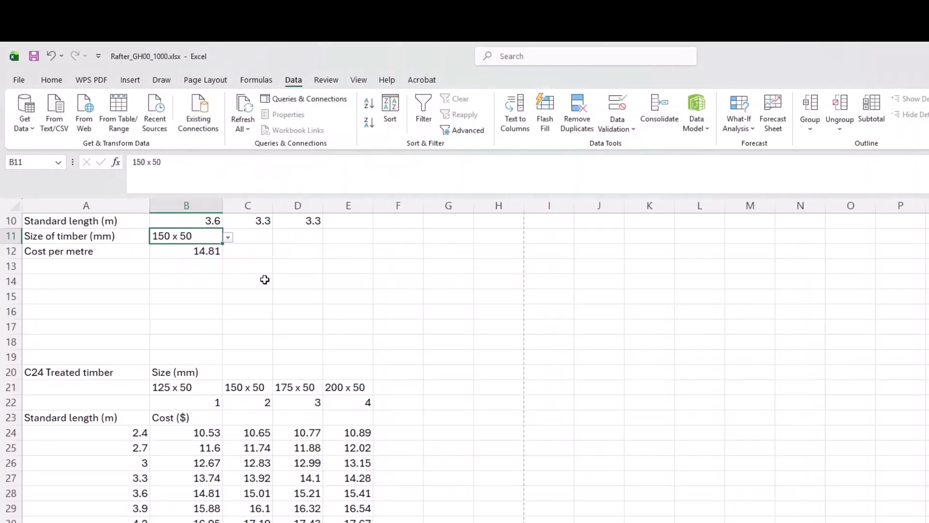
{"action": "left_click", "coordinate": [196, 251]}
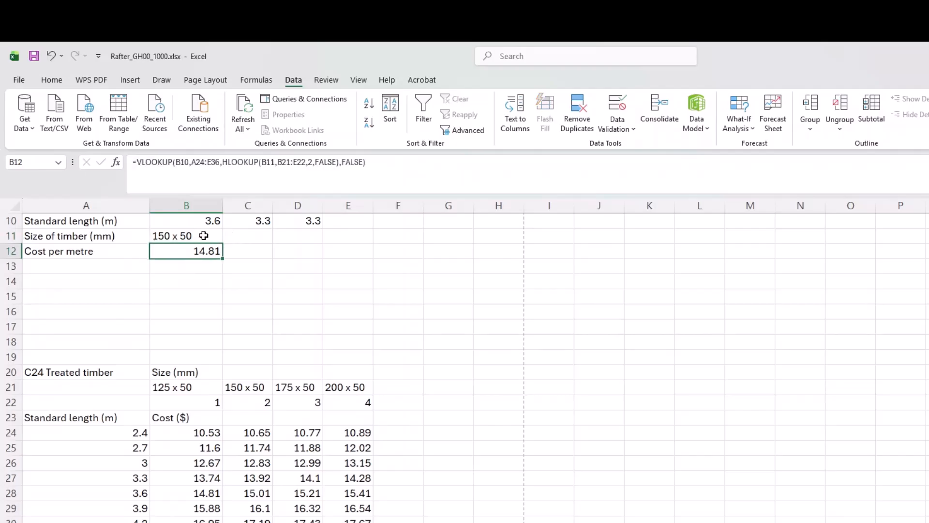
{"action": "left_click", "coordinate": [204, 235]}
{"action": "left_click", "coordinate": [202, 256]}
Highlight B21:E22, then open B12's nested lookup formula for editing.
{"action": "left_click_drag", "start_coordinate": [167, 383], "coordinate": [363, 400]}
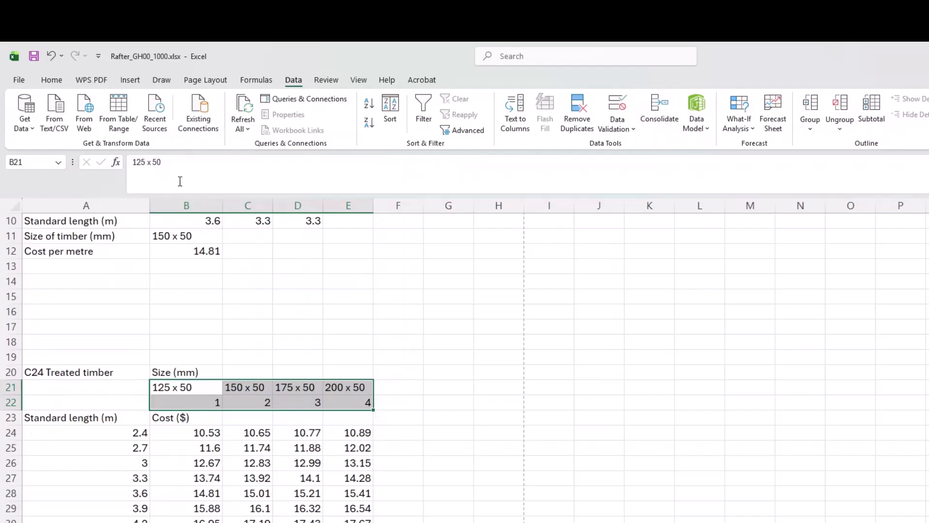
{"action": "left_click", "coordinate": [203, 251]}
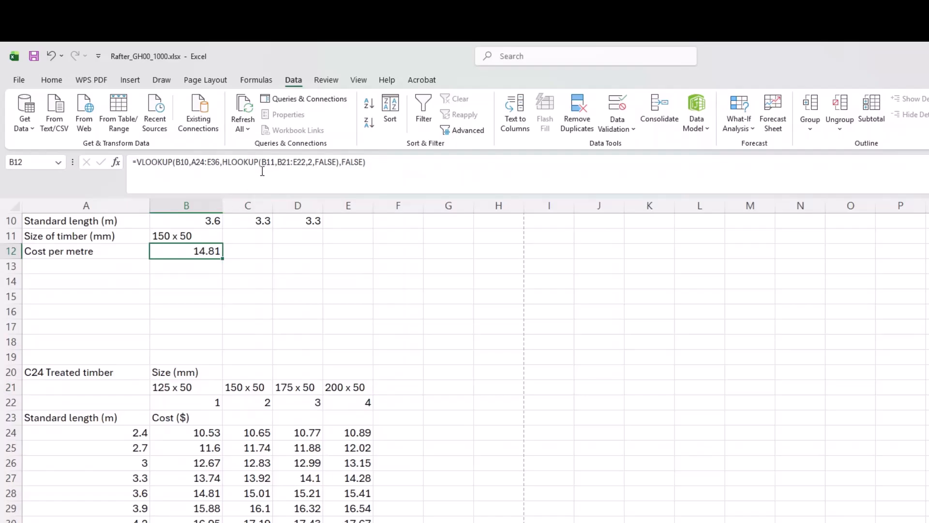
{"action": "left_click", "coordinate": [338, 162]}
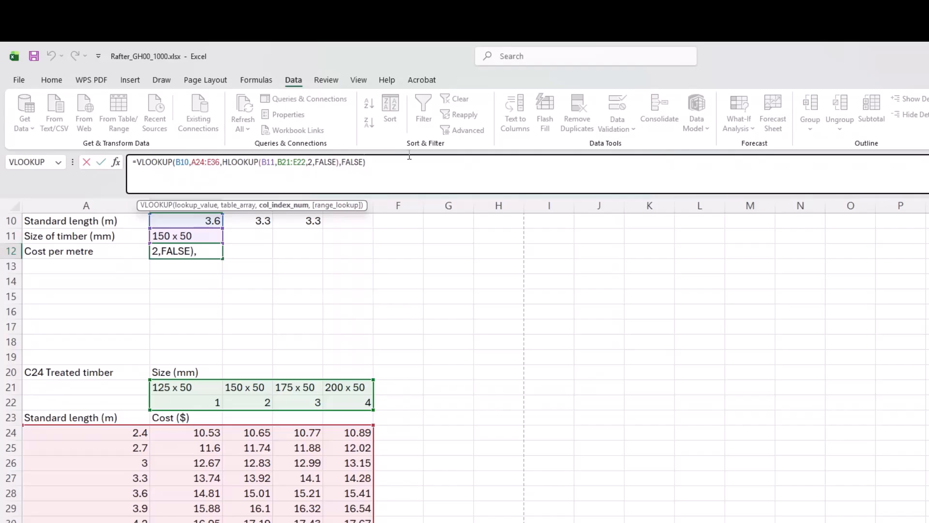
Add +1 after the HLOOKUP in B12's formula so B12 returns 15.01.
{"action": "type", "text": "+1"}
{"action": "key", "text": "Return"}
{"action": "left_click", "coordinate": [203, 251]}
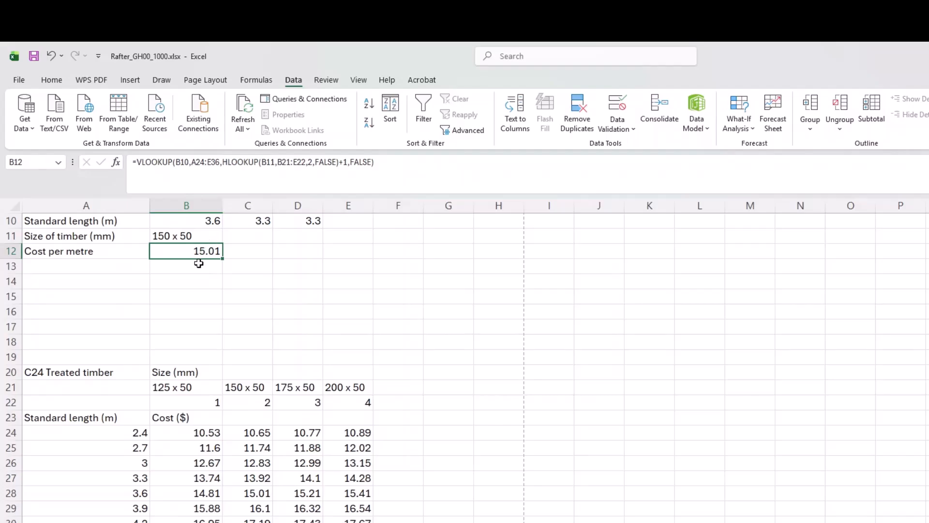
{"action": "left_click", "coordinate": [251, 238]}
{"action": "left_click", "coordinate": [248, 254]}
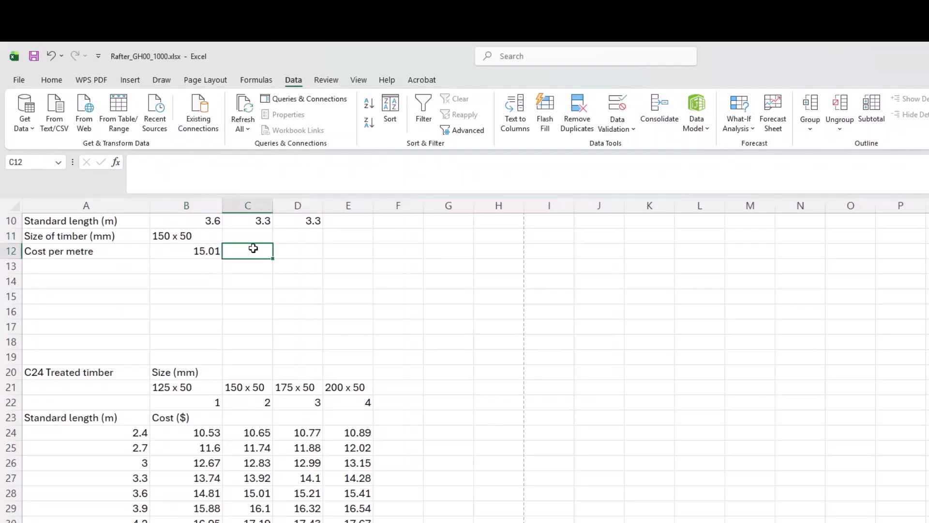
Start an XLOOKUP in C12 with the standard length B10 as its lookup value.
{"action": "scroll", "coordinate": [245, 285], "scroll_direction": "up", "scroll_amount": 1}
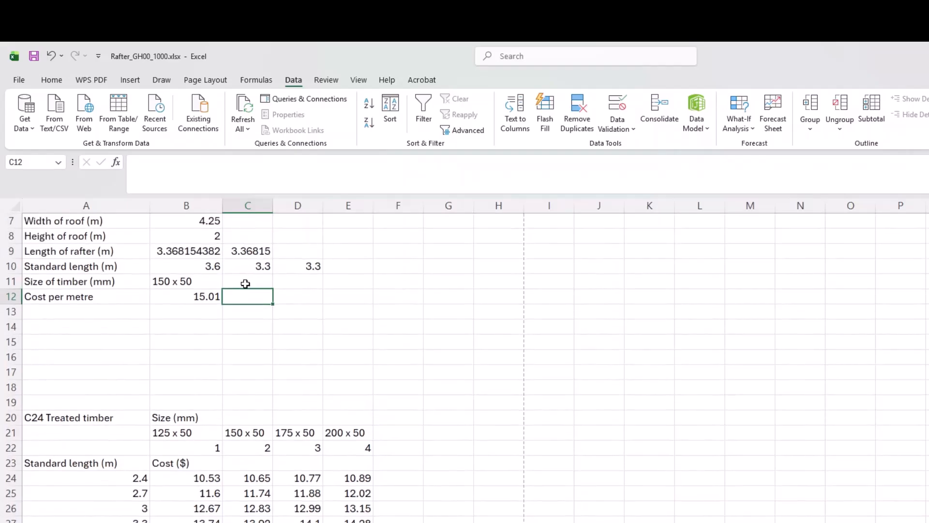
{"action": "type", "text": "h"}
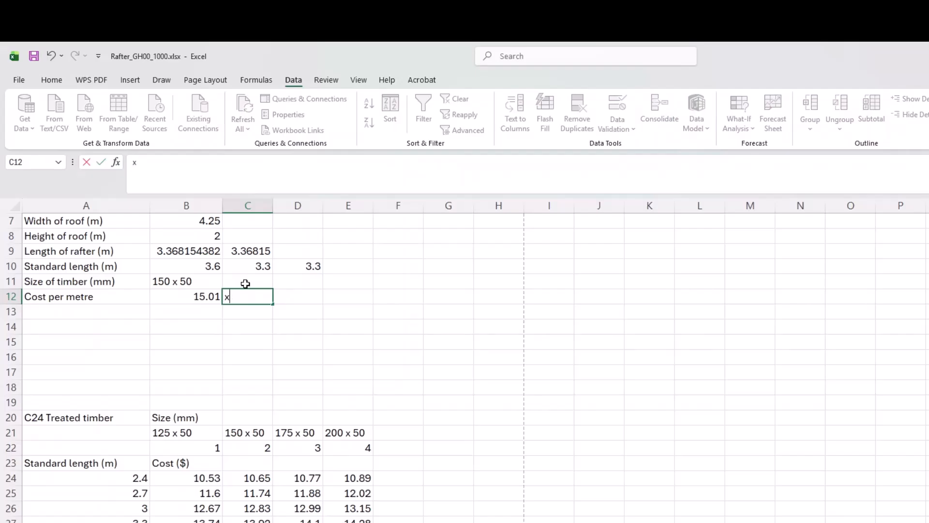
{"action": "type", "text": "xl"}
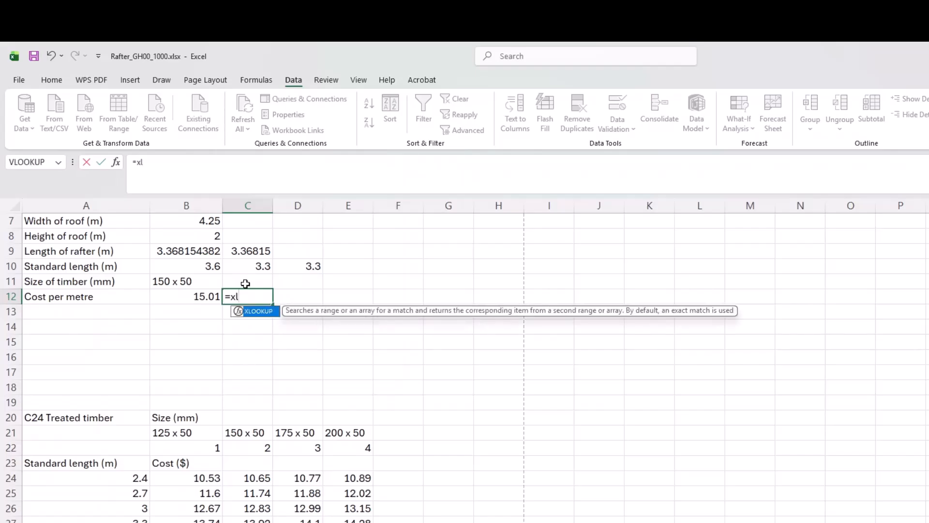
{"action": "key", "text": "Tab"}
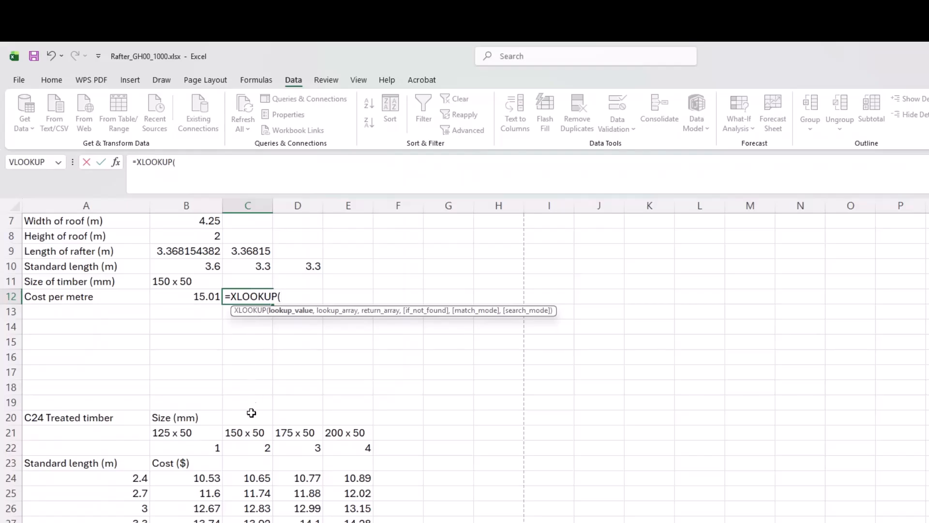
{"action": "scroll", "coordinate": [234, 436], "scroll_direction": "down", "scroll_amount": 1}
{"action": "scroll", "coordinate": [235, 441], "scroll_direction": "up", "scroll_amount": 2}
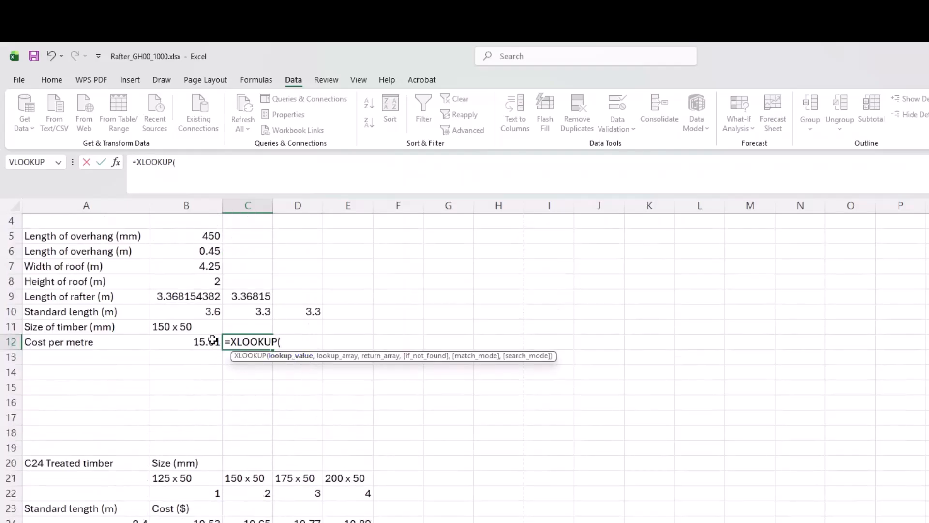
{"action": "left_click", "coordinate": [188, 310]}
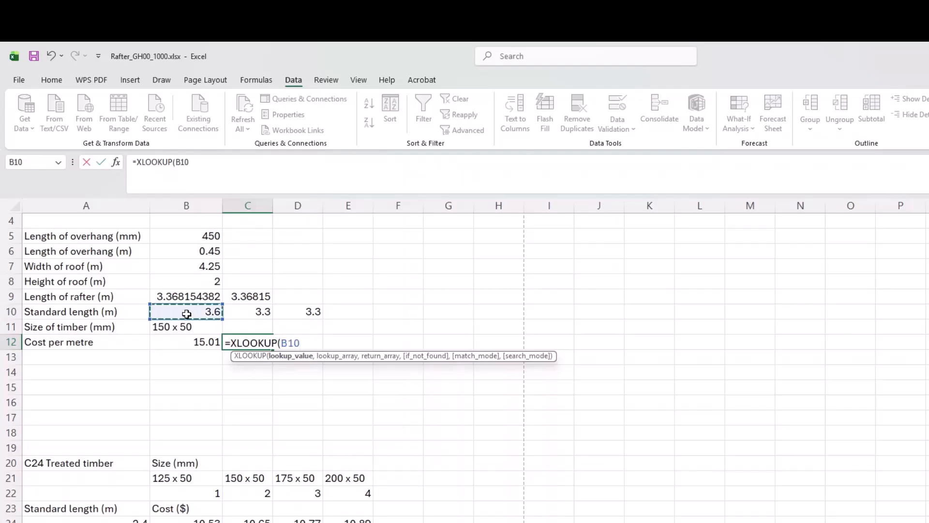
{"action": "type", "text": ","}
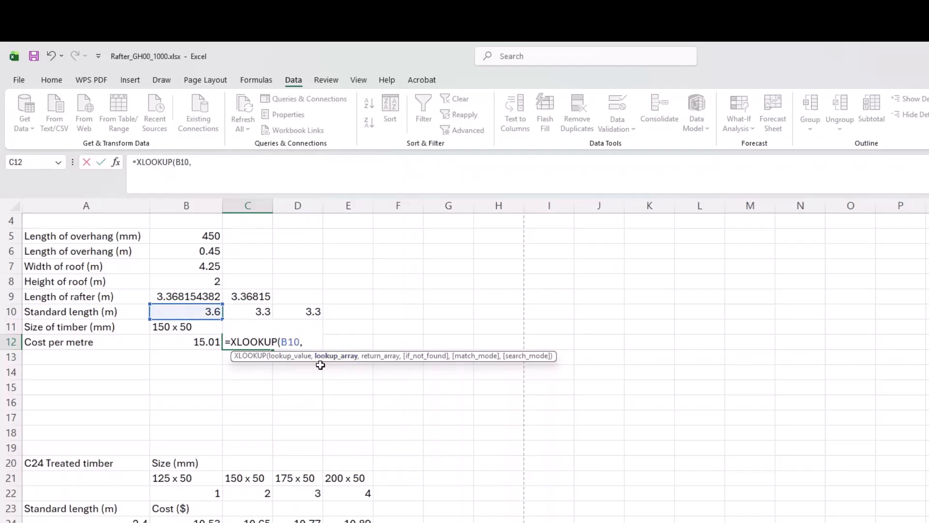
{"action": "scroll", "coordinate": [164, 482], "scroll_direction": "down", "scroll_amount": 2}
{"action": "scroll", "coordinate": [163, 480], "scroll_direction": "up", "scroll_amount": 2}
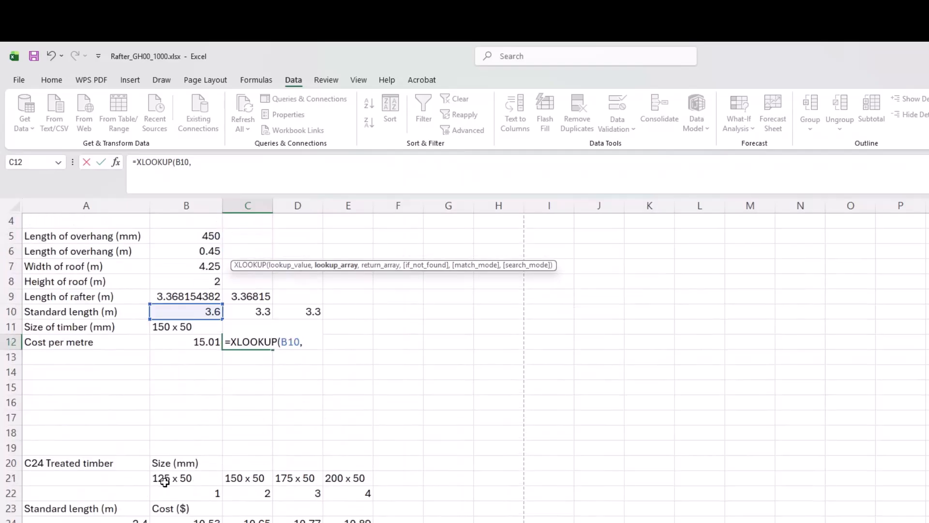
{"action": "left_click", "coordinate": [116, 163]}
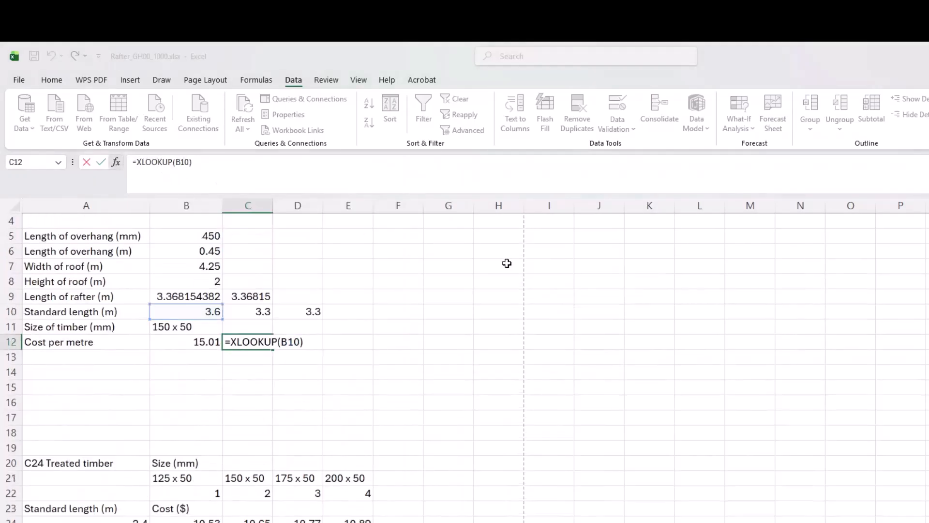
Set XLOOKUP's lookup array to A24:A36 and nest a second XLOOKUP as the return array.
{"action": "left_click", "coordinate": [500, 306]}
{"action": "scroll", "coordinate": [137, 439], "scroll_direction": "down", "scroll_amount": 1}
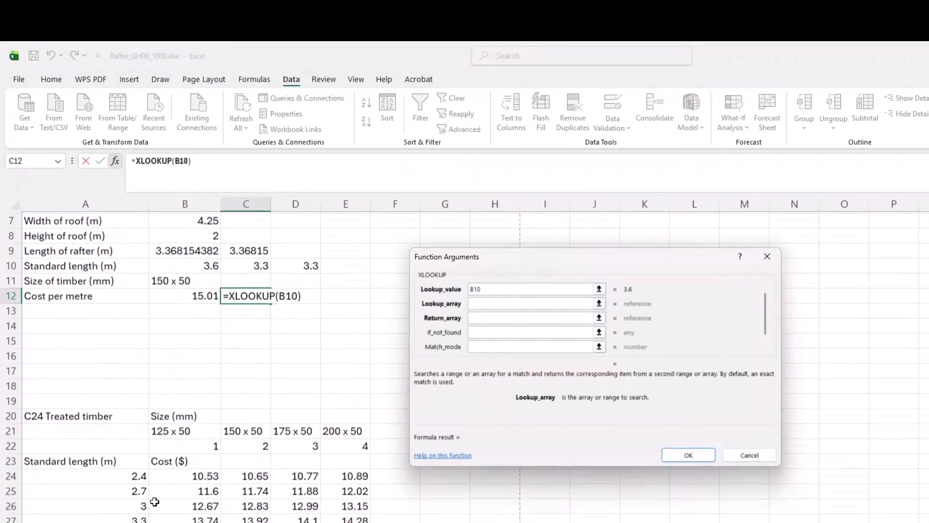
{"action": "left_click_drag", "start_coordinate": [136, 480], "coordinate": [124, 522]}
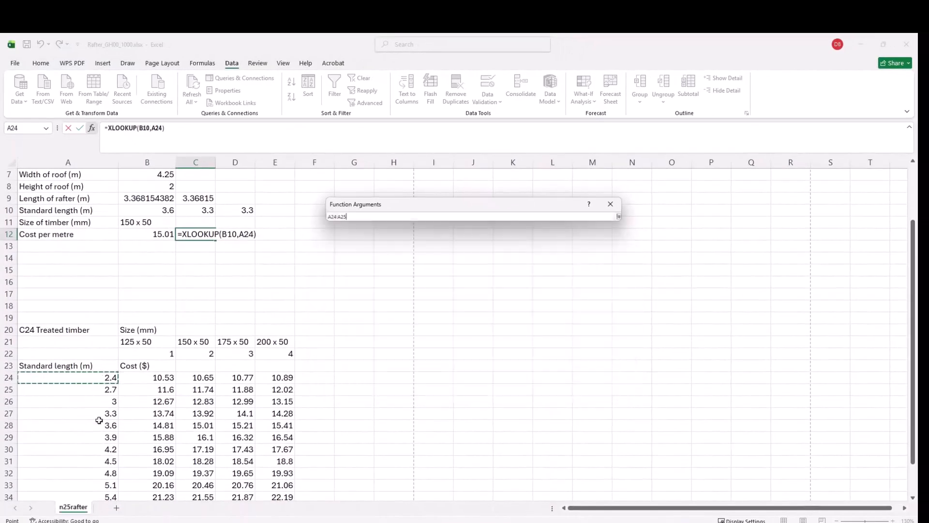
{"action": "left_click_drag", "start_coordinate": [98, 419], "coordinate": [97, 473]}
{"action": "left_click", "coordinate": [380, 254]}
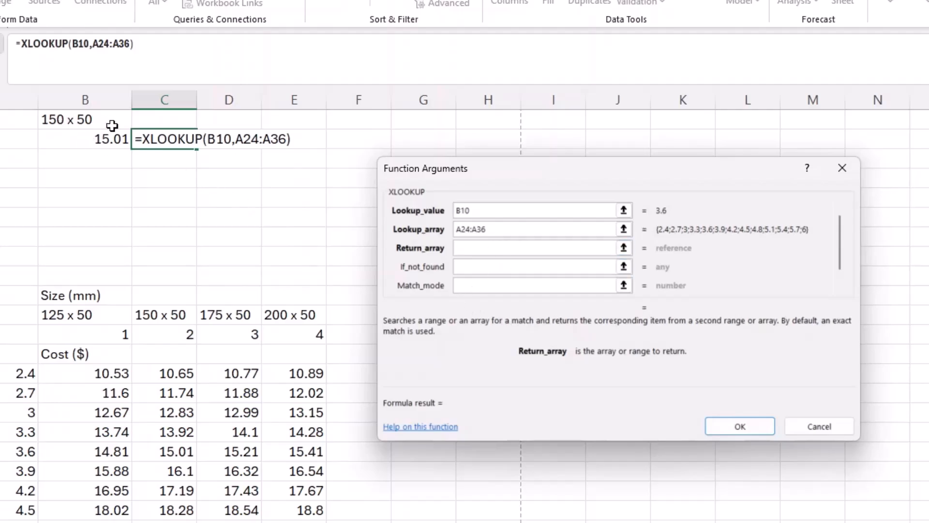
{"action": "type", "text": "xl"}
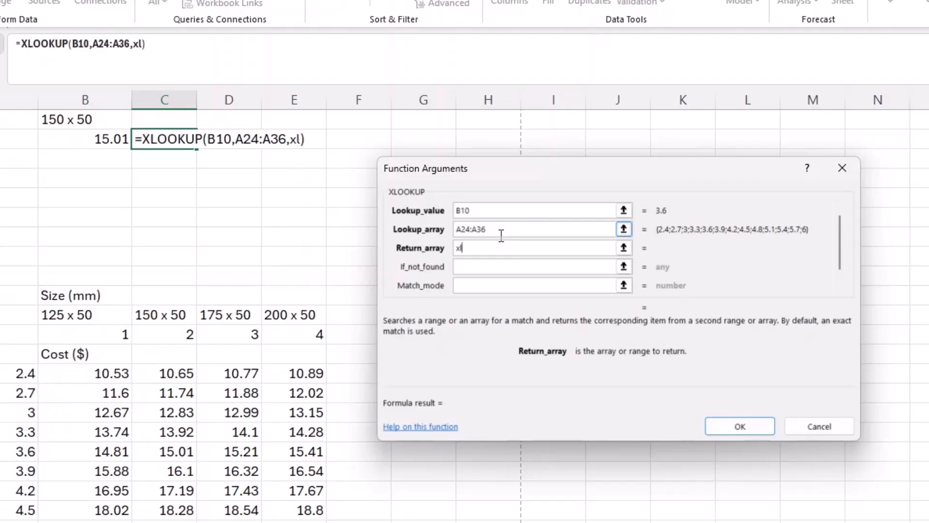
{"action": "type", "text": "ookup("}
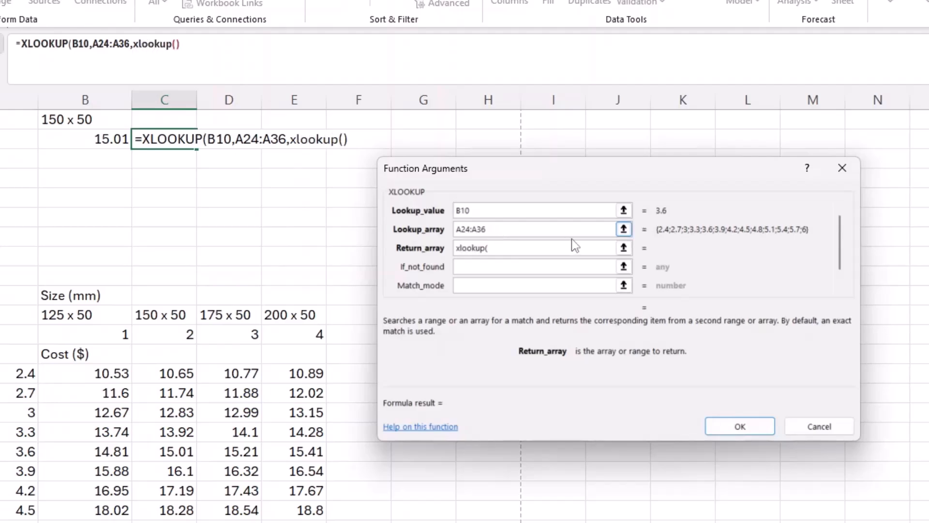
Give the inner XLOOKUP lookup value B11, arrays B21:E21 and B24:E36, match mode 0.
{"action": "left_click", "coordinate": [162, 43]}
{"action": "left_click", "coordinate": [476, 209]}
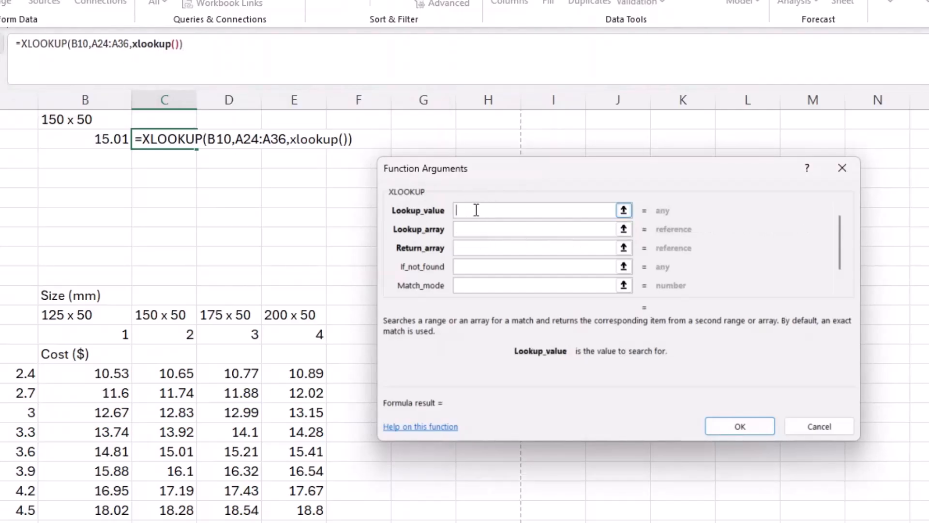
{"action": "left_click", "coordinate": [94, 119]}
{"action": "left_click", "coordinate": [478, 229]}
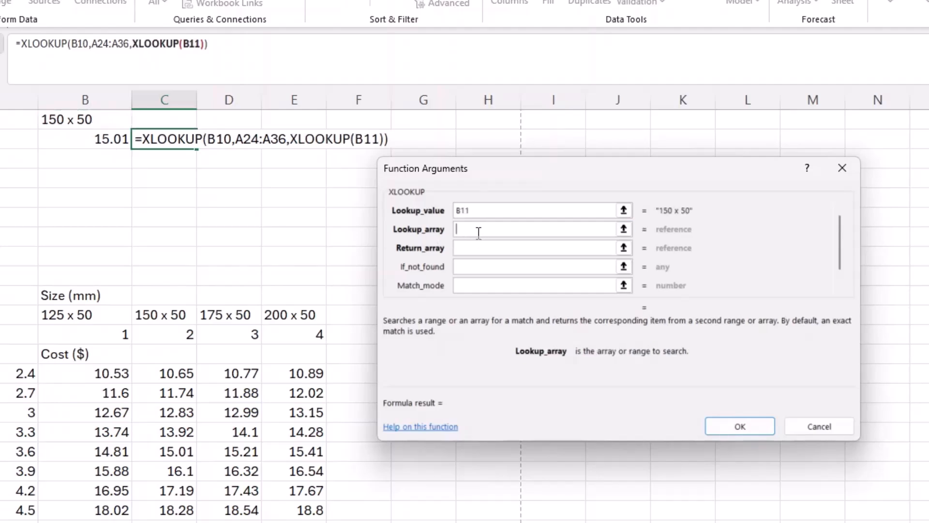
{"action": "left_click_drag", "start_coordinate": [73, 315], "coordinate": [288, 314]}
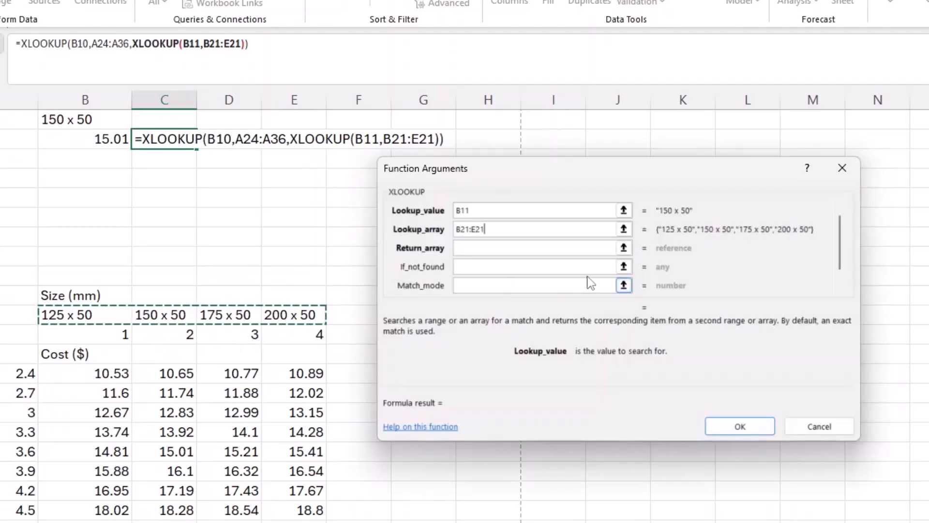
{"action": "left_click", "coordinate": [492, 248]}
{"action": "left_click_drag", "start_coordinate": [102, 374], "coordinate": [300, 518]}
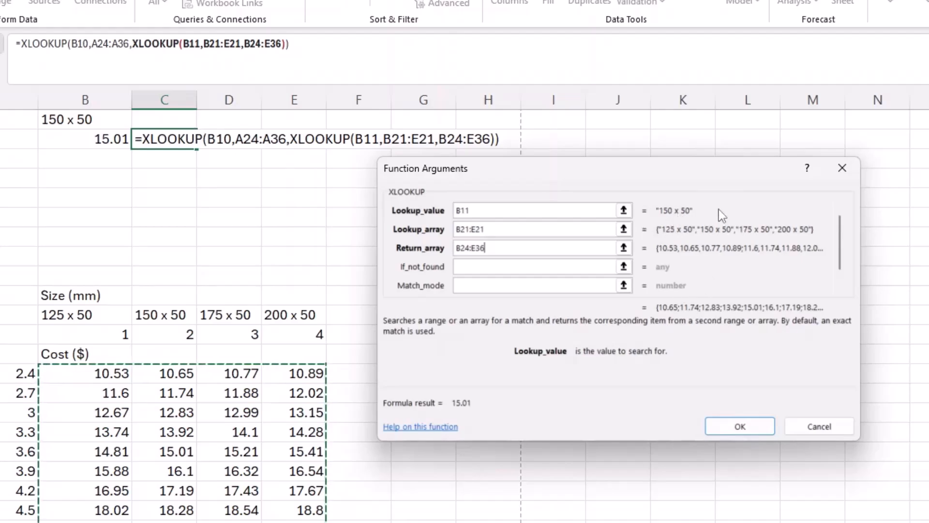
{"action": "left_click", "coordinate": [511, 267]}
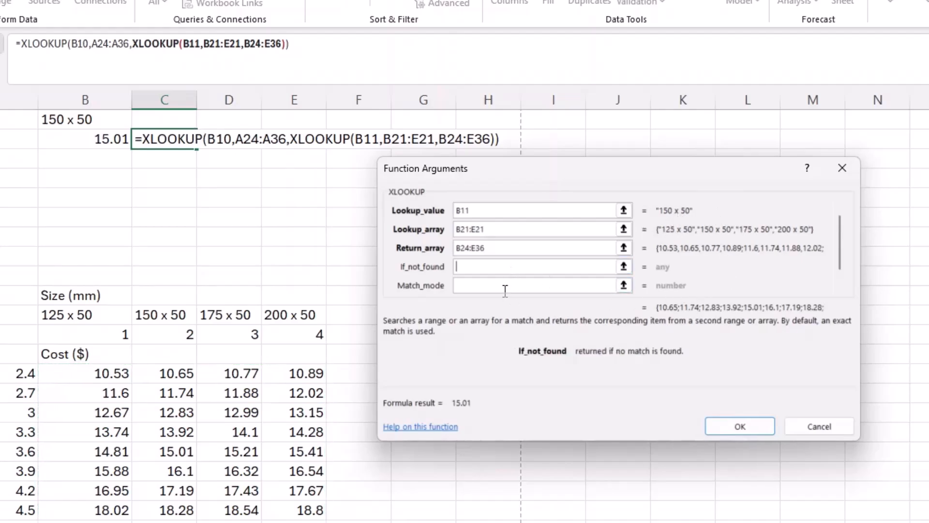
{"action": "left_click", "coordinate": [505, 289]}
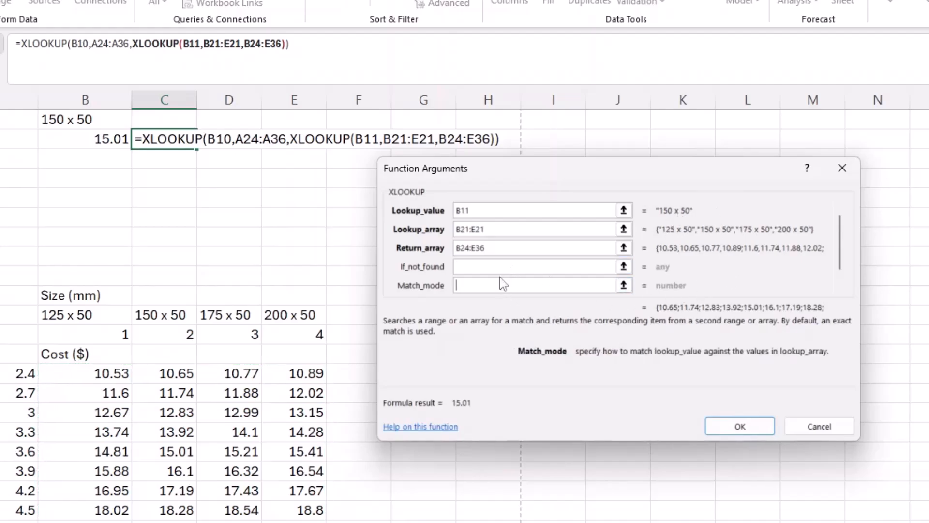
{"action": "type", "text": "0"}
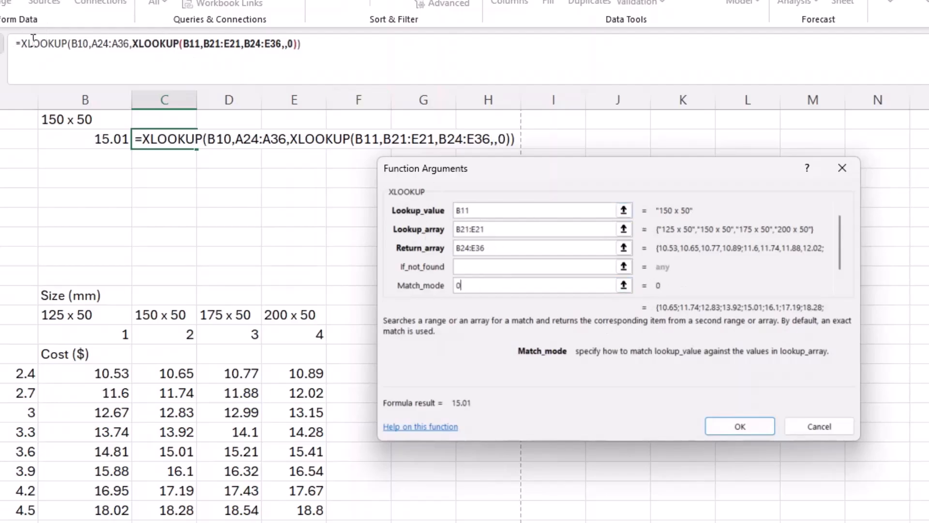
Set the outer XLOOKUP's match mode to 0 and confirm, so C12 shows 15.01.
{"action": "left_click", "coordinate": [57, 45]}
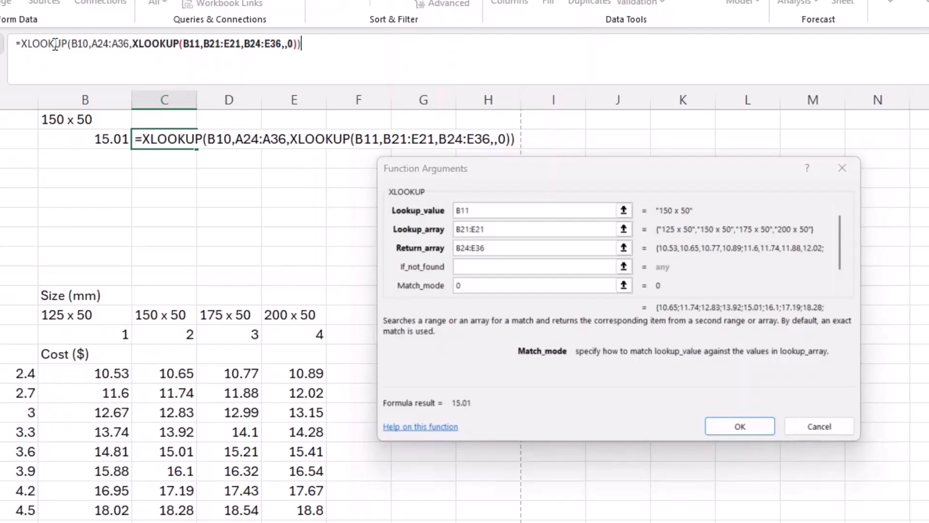
{"action": "left_click", "coordinate": [479, 266]}
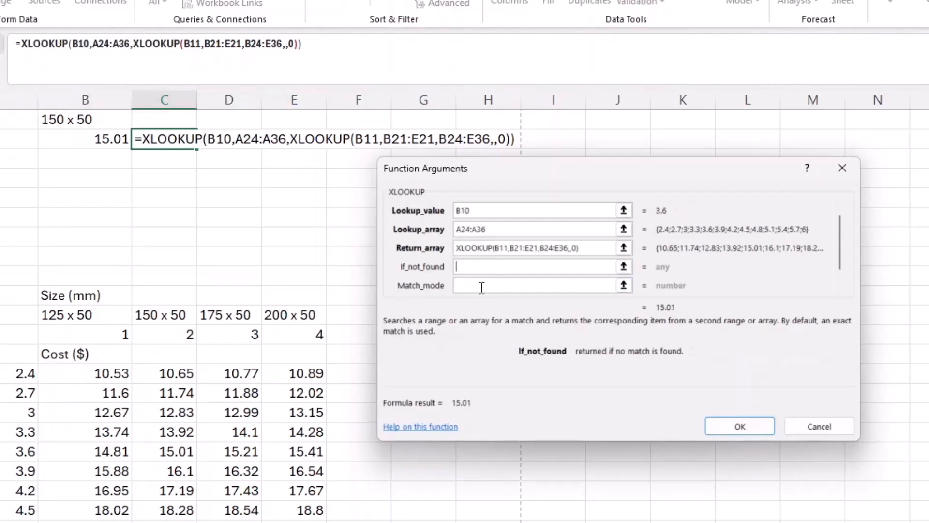
{"action": "left_click", "coordinate": [481, 285]}
{"action": "type", "text": "0"}
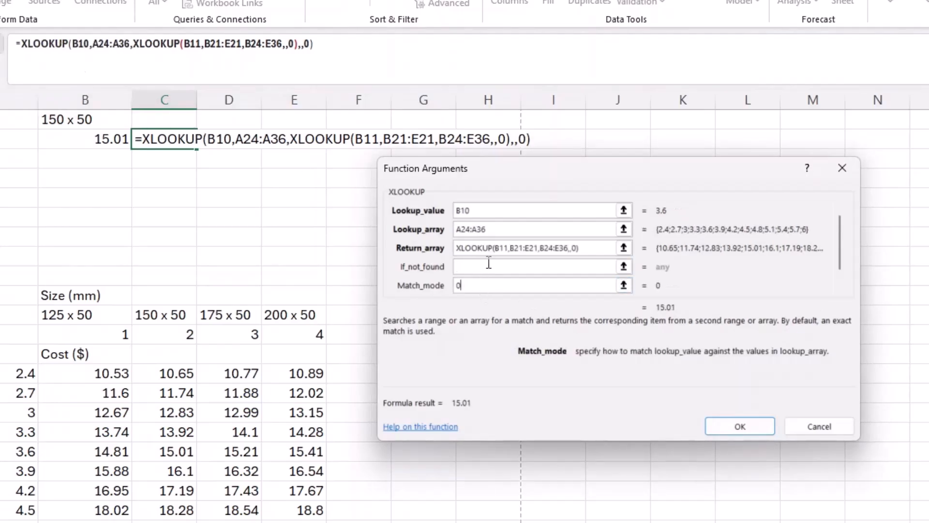
{"action": "scroll", "coordinate": [774, 254], "scroll_direction": "down", "scroll_amount": 3}
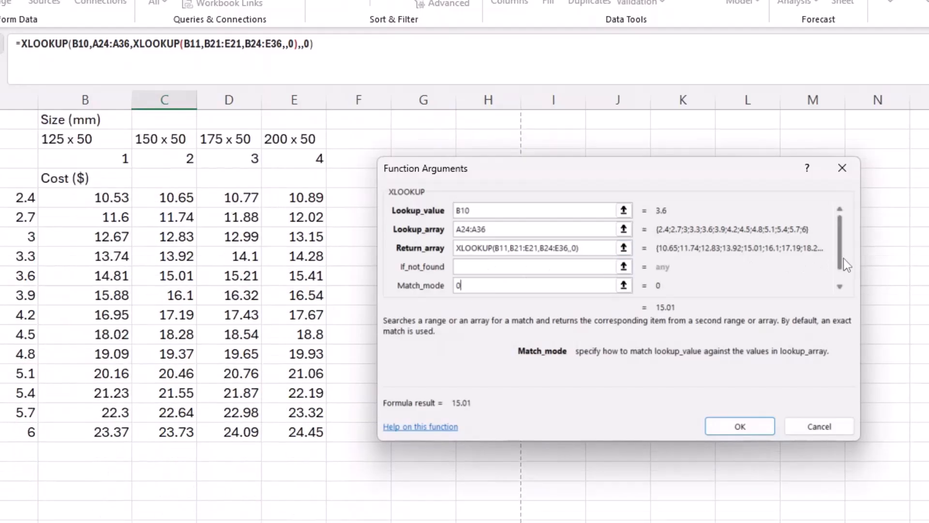
{"action": "left_click", "coordinate": [842, 285]}
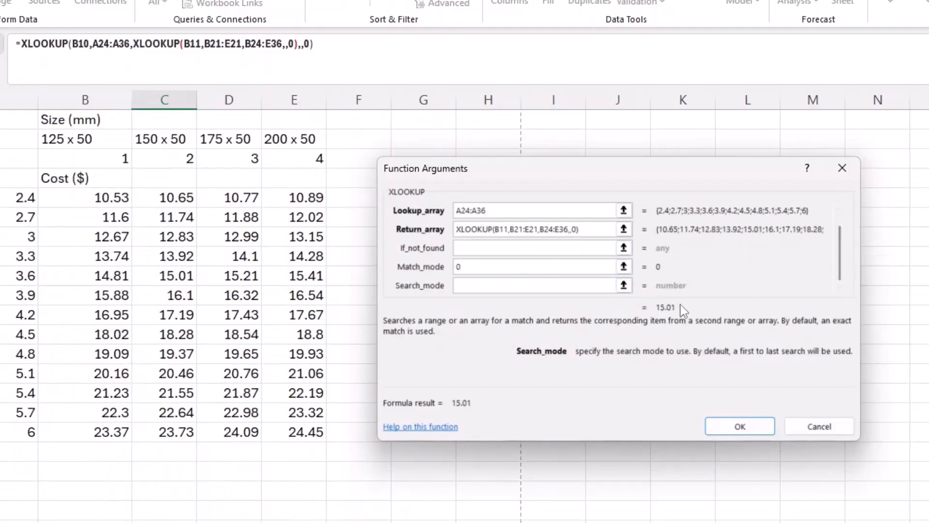
{"action": "scroll", "coordinate": [220, 285], "scroll_direction": "up", "scroll_amount": 3}
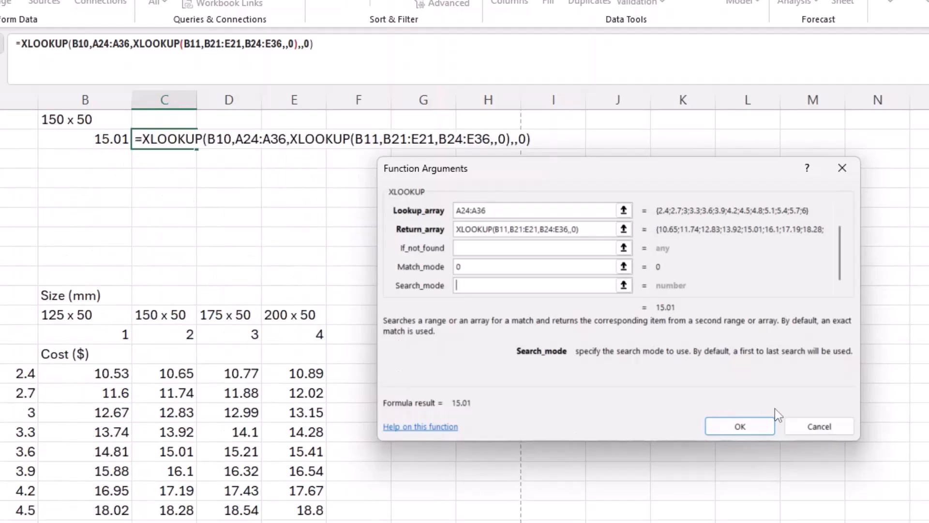
{"action": "left_click", "coordinate": [755, 428]}
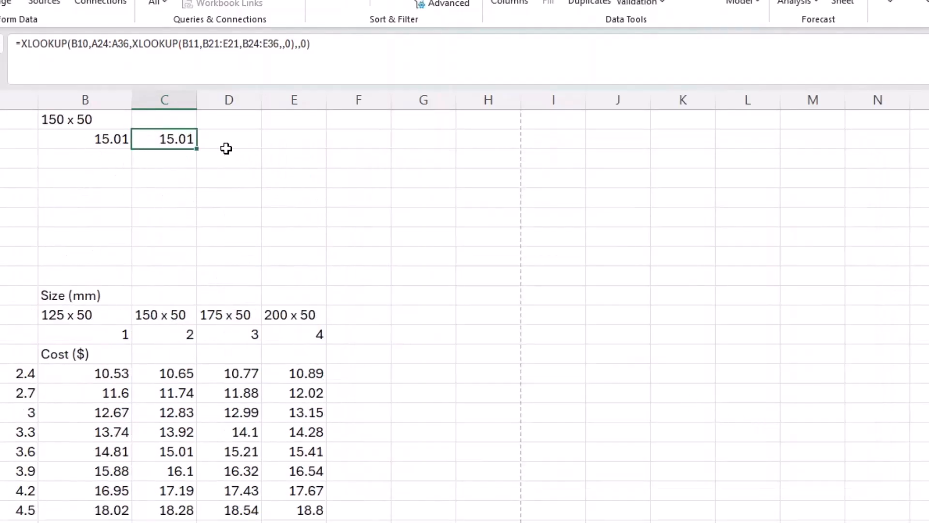
Start a VLOOKUP formula in D12 after clearing stray entries.
{"action": "left_click", "coordinate": [225, 146]}
{"action": "type", "text": "x"}
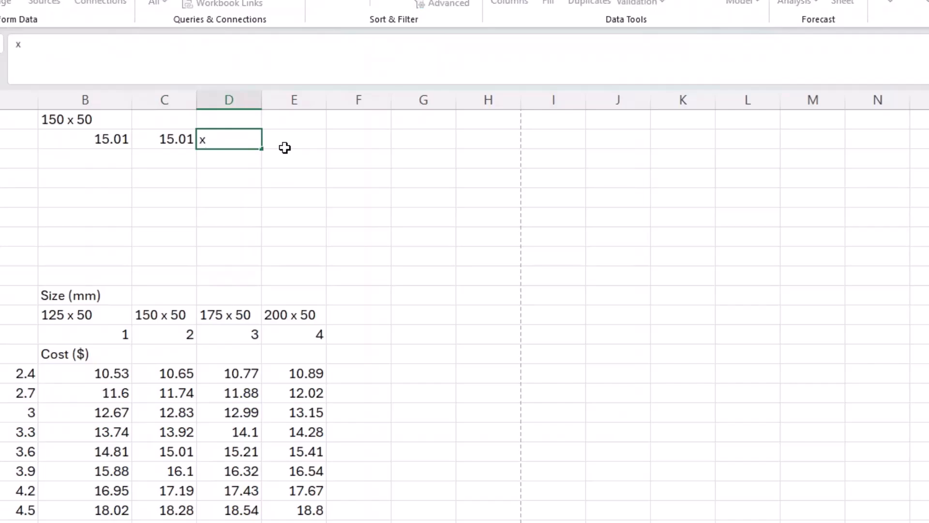
{"action": "key", "text": "BackSpace"}
{"action": "left_click", "coordinate": [68, 139]}
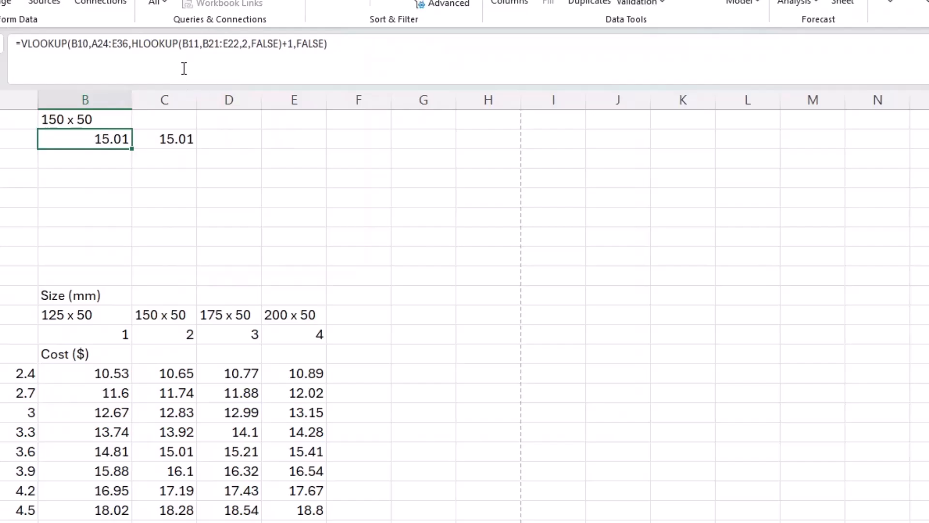
{"action": "left_click", "coordinate": [231, 146]}
{"action": "type", "text": "v"}
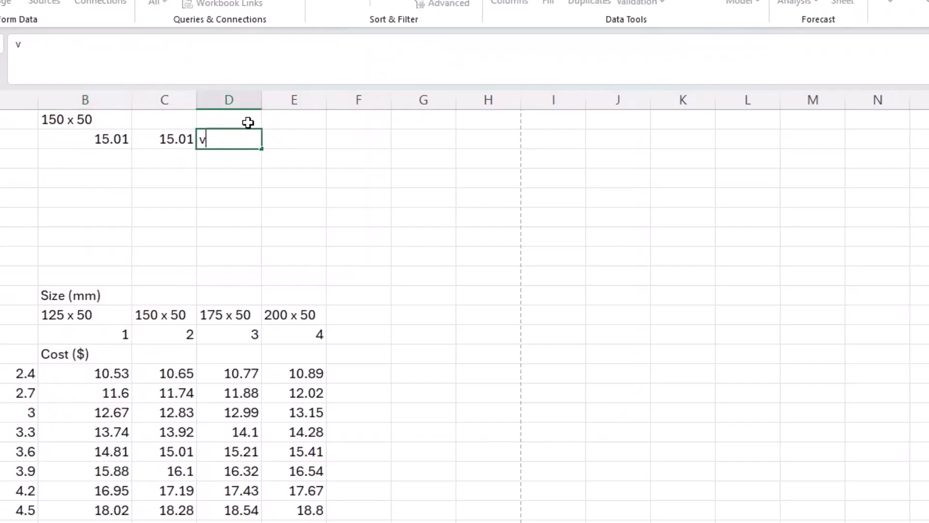
{"action": "type", "text": "l"}
{"action": "key", "text": "BackSpace"}
{"action": "key", "text": "BackSpace"}
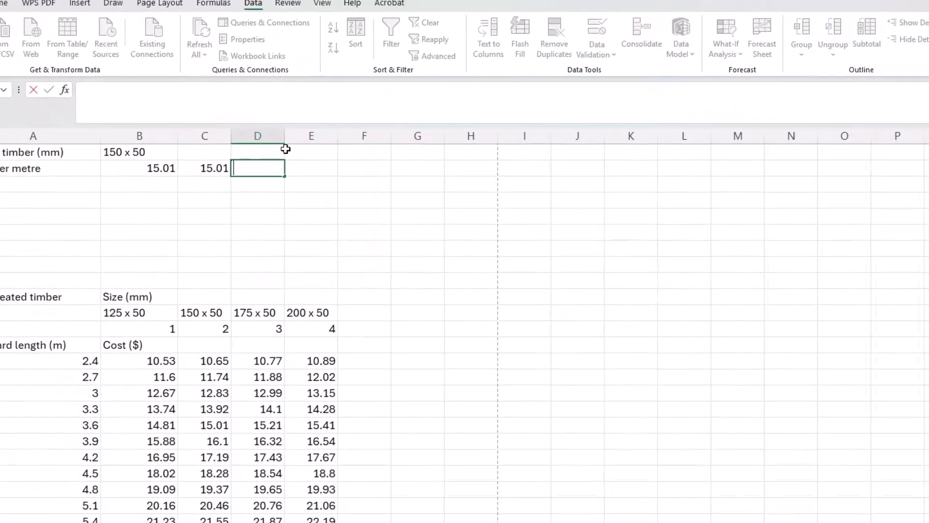
{"action": "type", "text": "=vl"}
{"action": "key", "text": "Tab"}
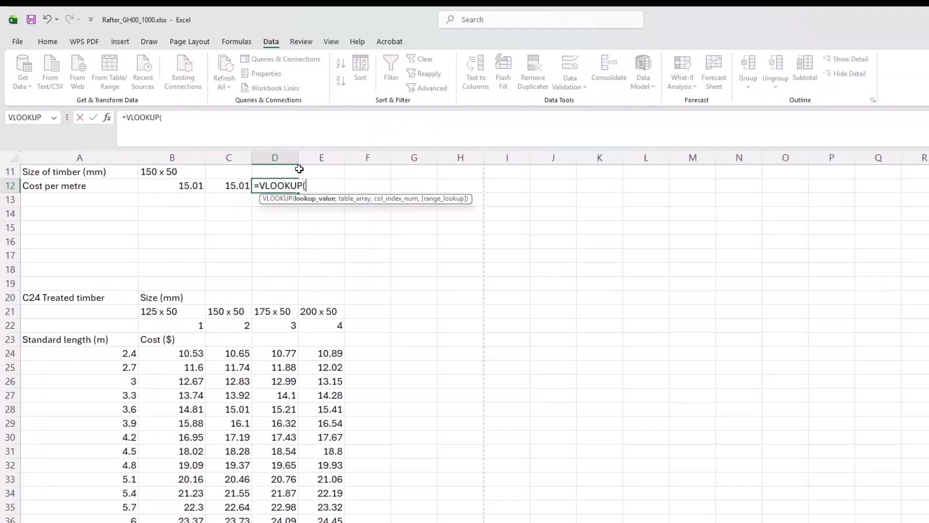
Give the VLOOKUP lookup value B10 and table array A24:E36.
{"action": "left_click_drag", "start_coordinate": [102, 354], "coordinate": [313, 519]}
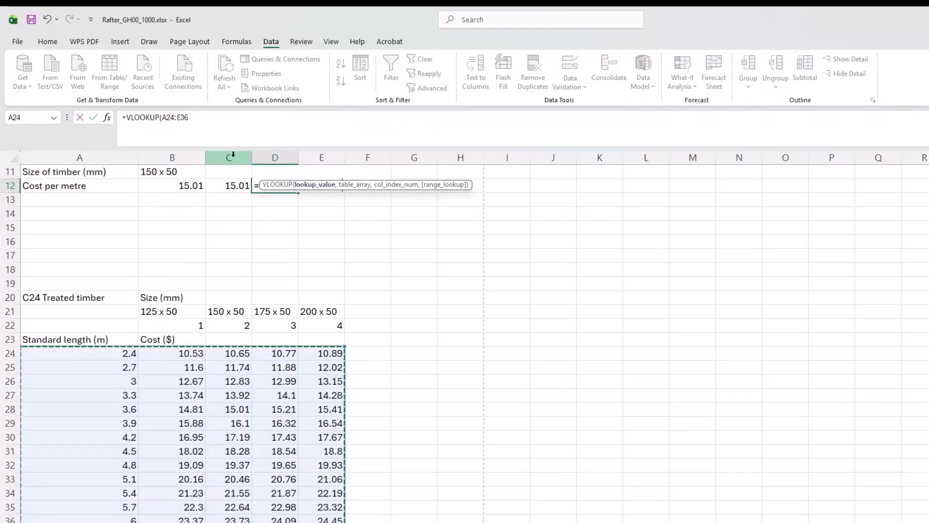
{"action": "left_click", "coordinate": [208, 118]}
{"action": "type", "text": ","}
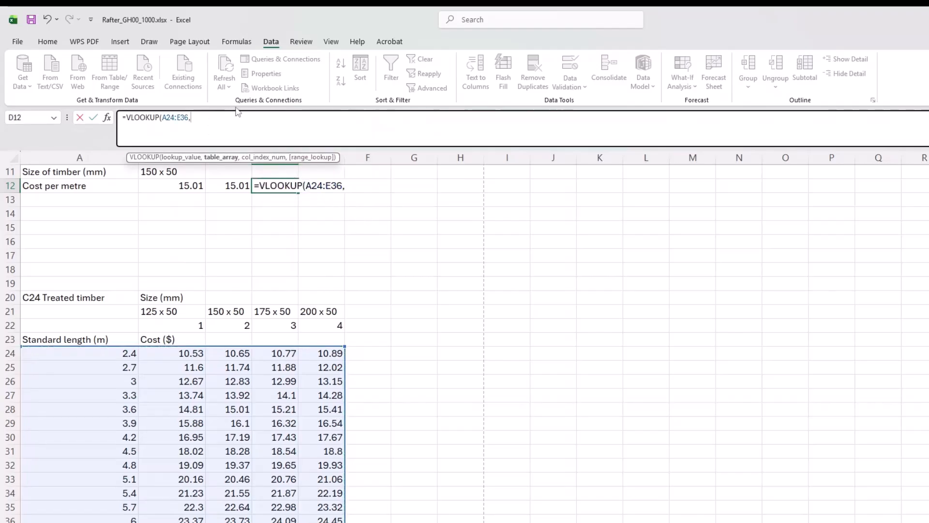
{"action": "left_click_drag", "start_coordinate": [231, 120], "coordinate": [164, 127]}
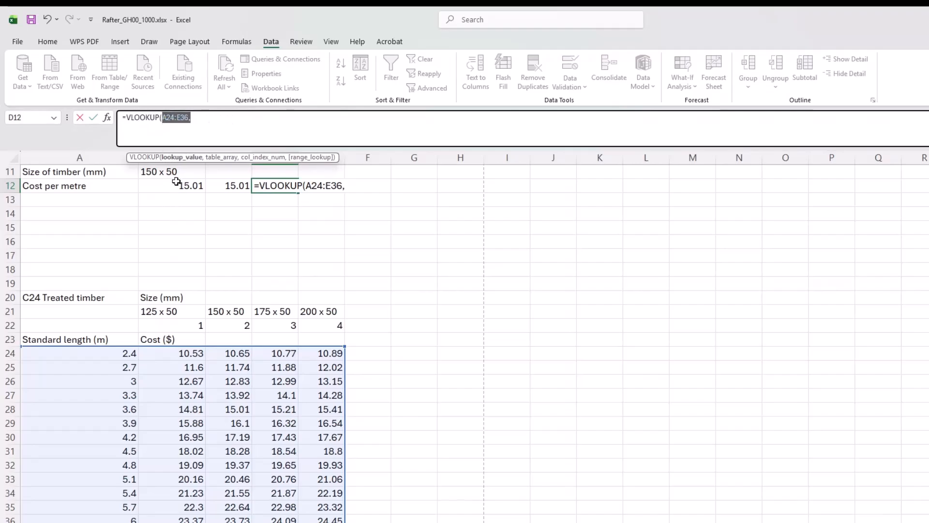
{"action": "scroll", "coordinate": [186, 216], "scroll_direction": "up", "scroll_amount": 1}
{"action": "left_click", "coordinate": [184, 201]}
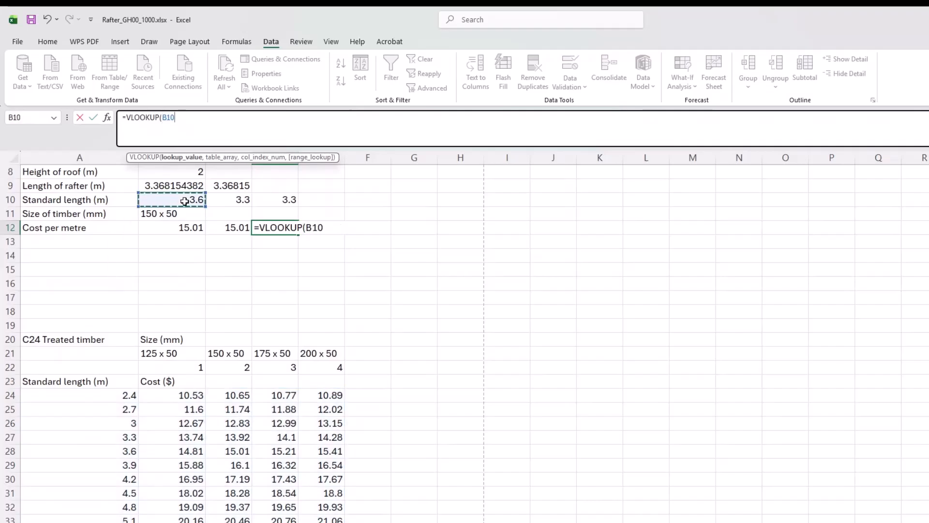
{"action": "type", "text": ","}
{"action": "left_click_drag", "start_coordinate": [100, 396], "coordinate": [334, 520]}
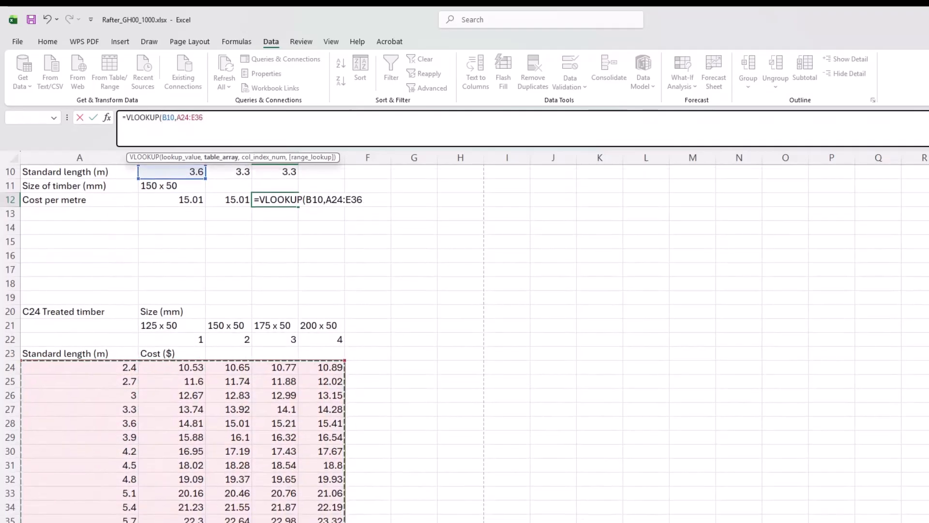
{"action": "type", "text": ","}
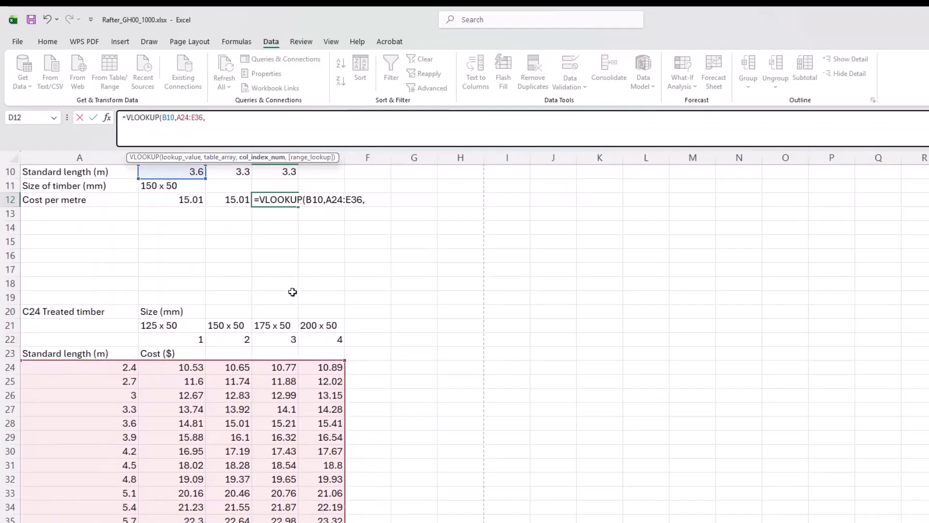
{"action": "scroll", "coordinate": [292, 292], "scroll_direction": "up", "scroll_amount": 2}
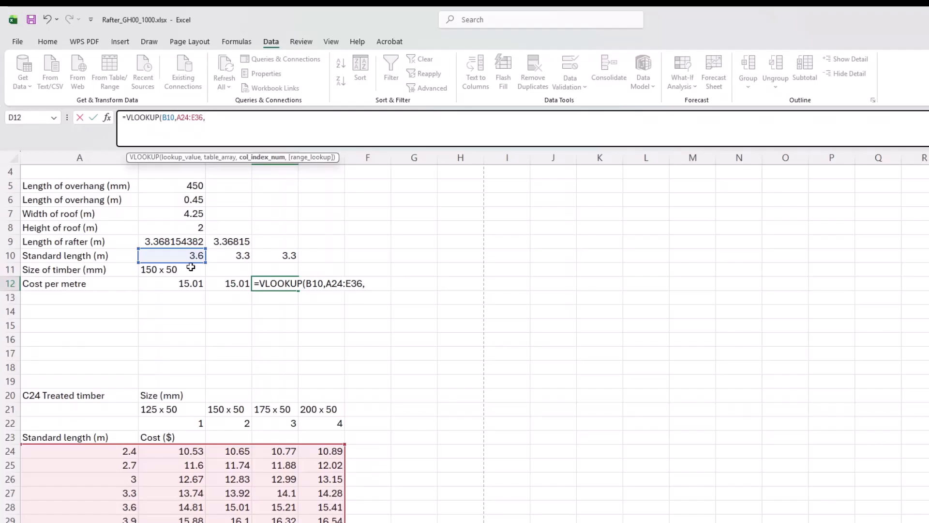
Nest XLOOKUP(B11,B21:E21,B24:E36,,0) as the VLOOKUP's column index.
{"action": "type", "text": "xlo"}
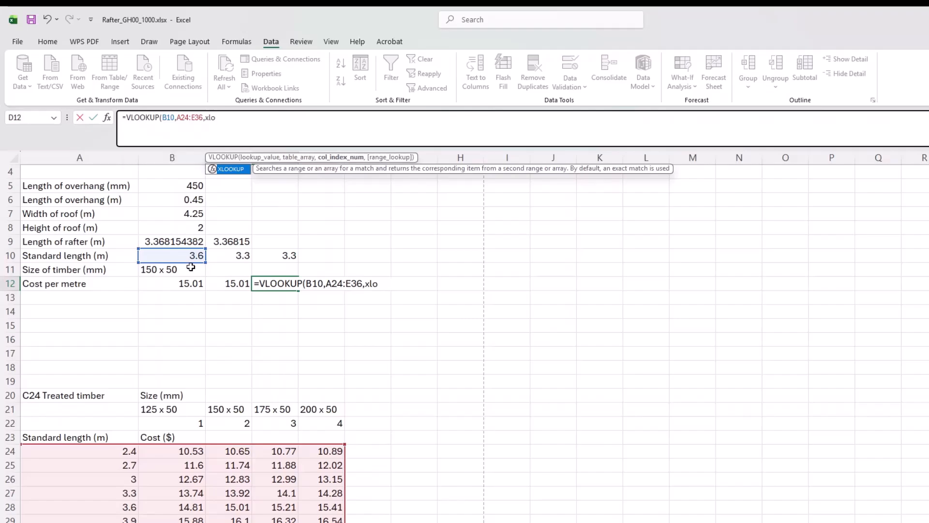
{"action": "key", "text": "Tab"}
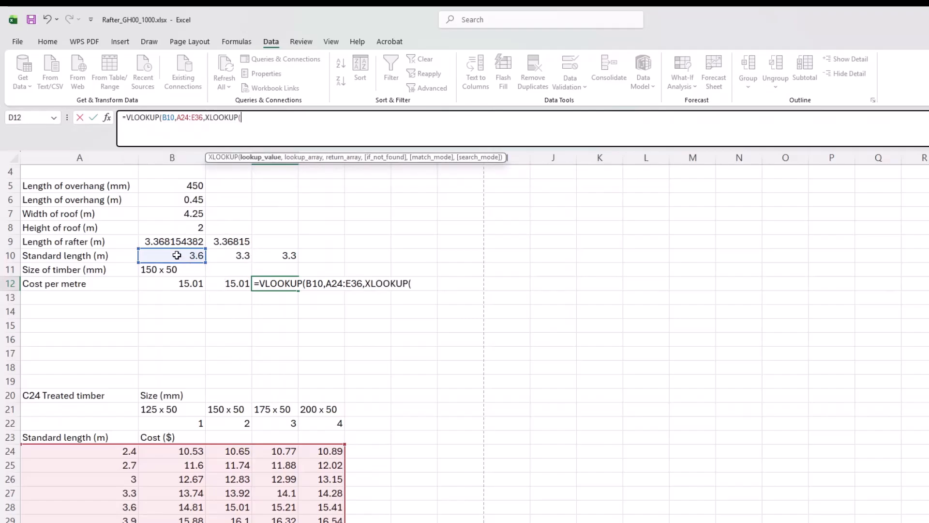
{"action": "left_click", "coordinate": [167, 270]}
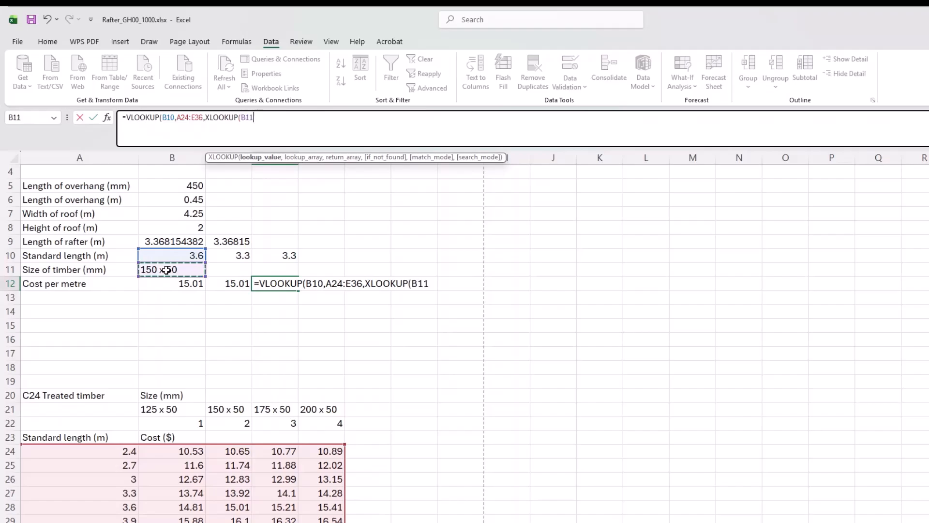
{"action": "type", "text": ","}
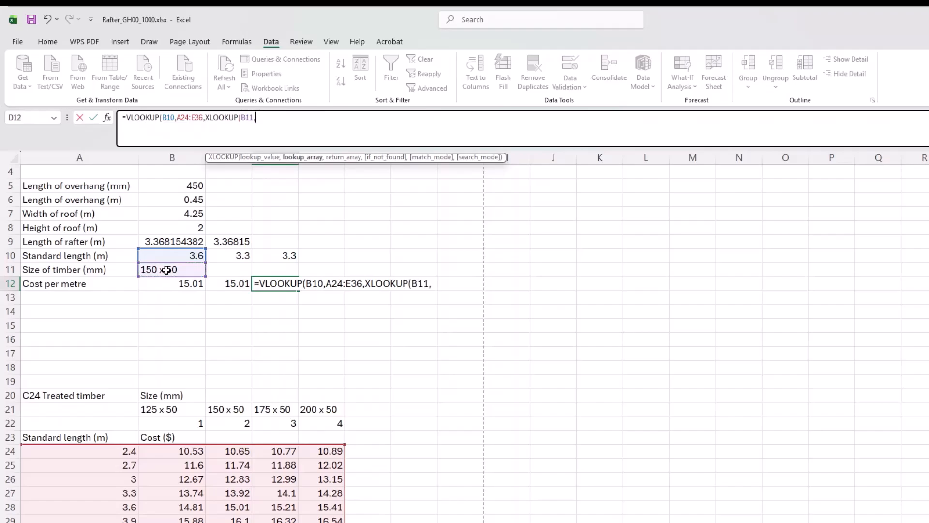
{"action": "left_click", "coordinate": [158, 409]}
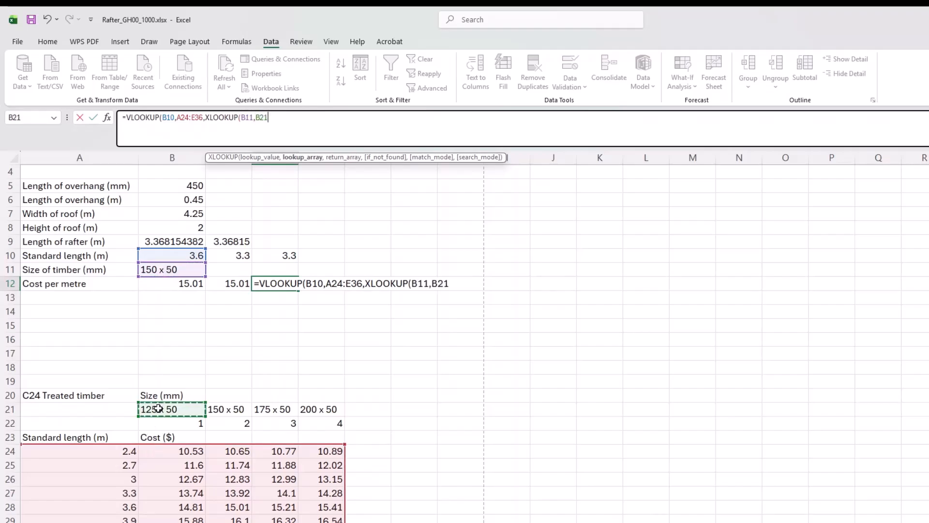
{"action": "left_click_drag", "start_coordinate": [158, 408], "coordinate": [339, 412]}
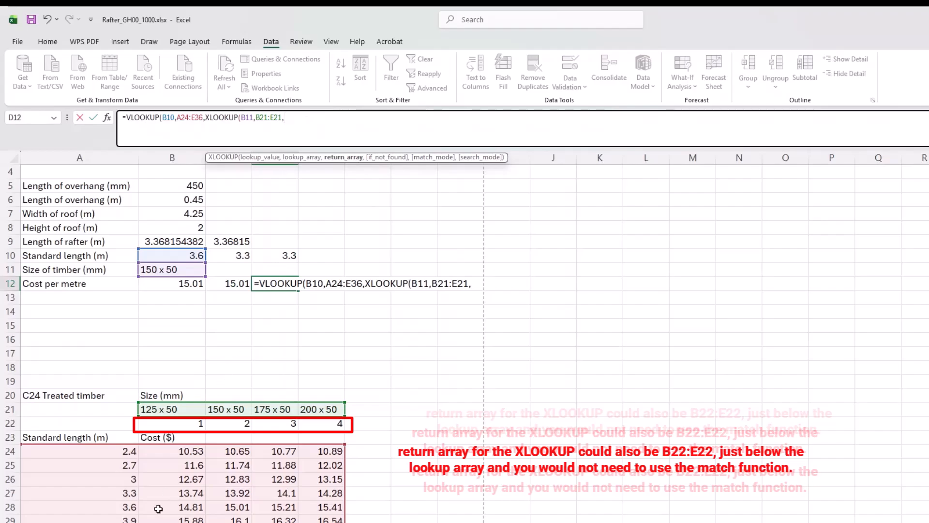
{"action": "left_click_drag", "start_coordinate": [176, 451], "coordinate": [333, 520]}
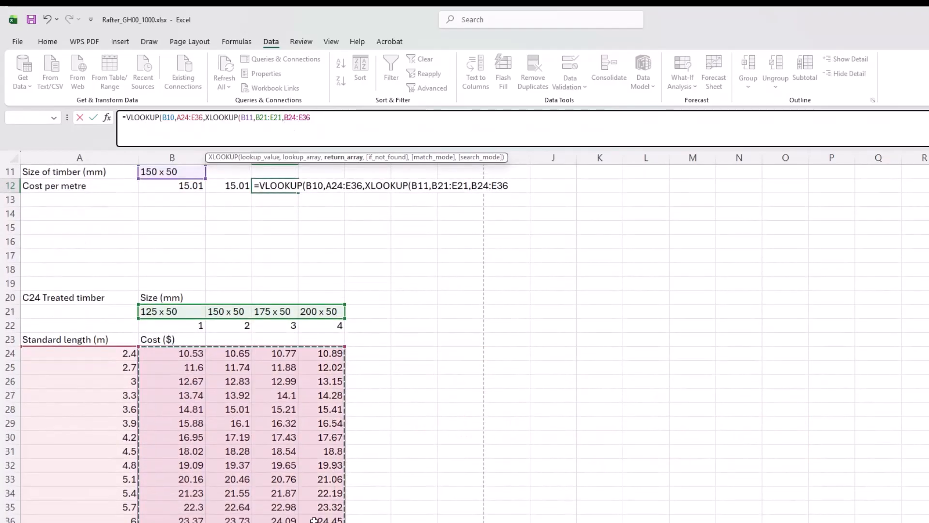
{"action": "left_click", "coordinate": [338, 117]}
{"action": "type", "text": ","}
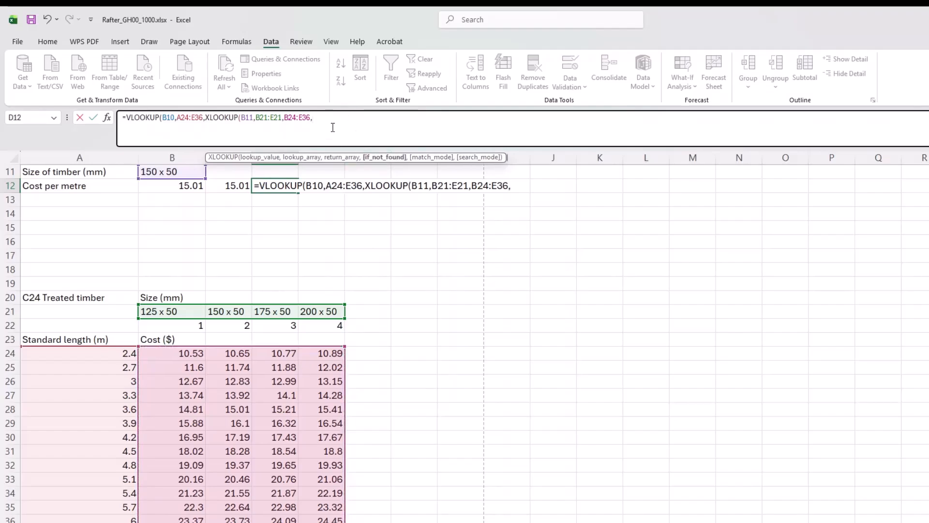
{"action": "type", "text": ",0"}
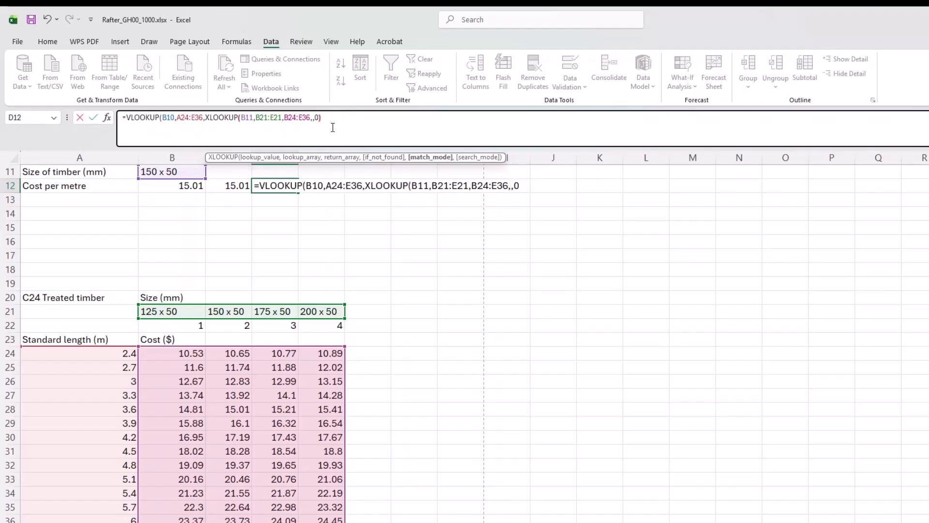
{"action": "type", "text": ")"}
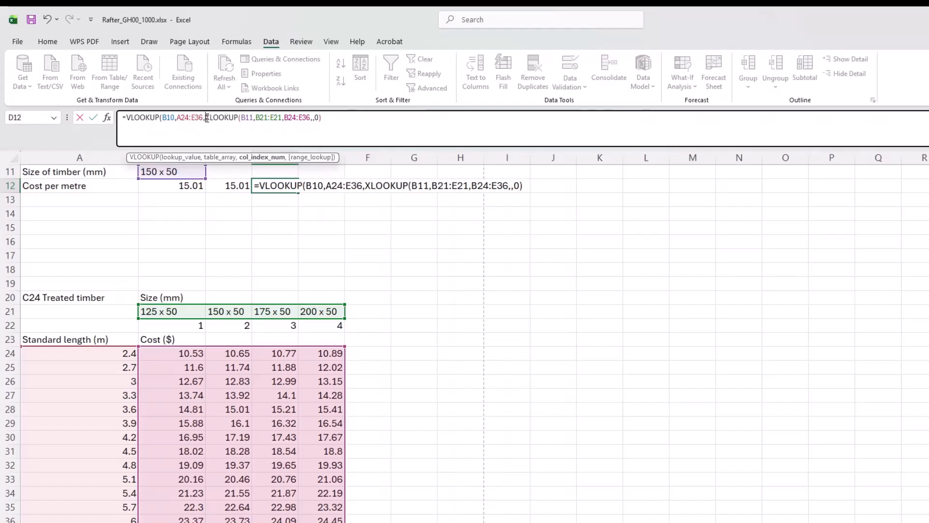
Wrap D12's nested XLOOKUP in a MATCH with B21:E21 as its lookup array.
{"action": "left_click_drag", "start_coordinate": [207, 117], "coordinate": [312, 112]}
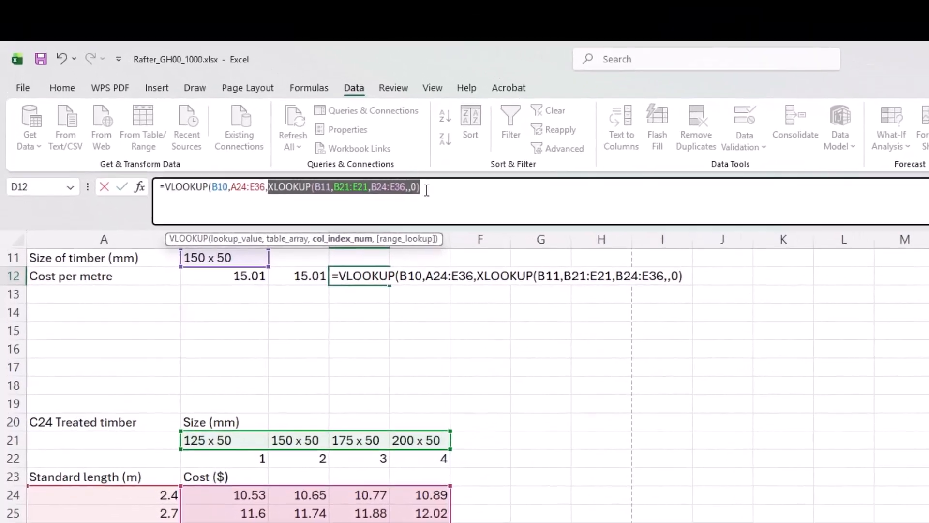
{"action": "left_click", "coordinate": [427, 190]}
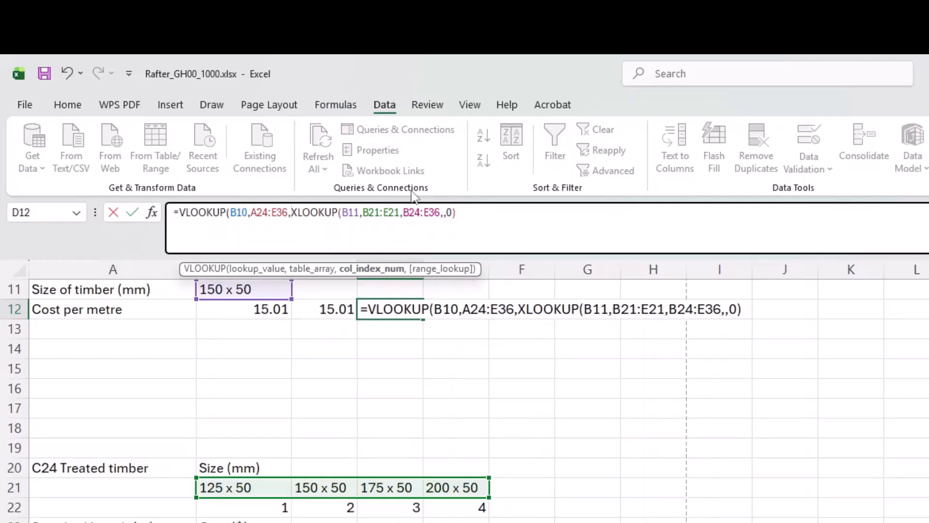
{"action": "type", "text": "x"}
{"action": "key", "text": "BackSpace"}
{"action": "type", "text": "mat"}
{"action": "key", "text": "Tab"}
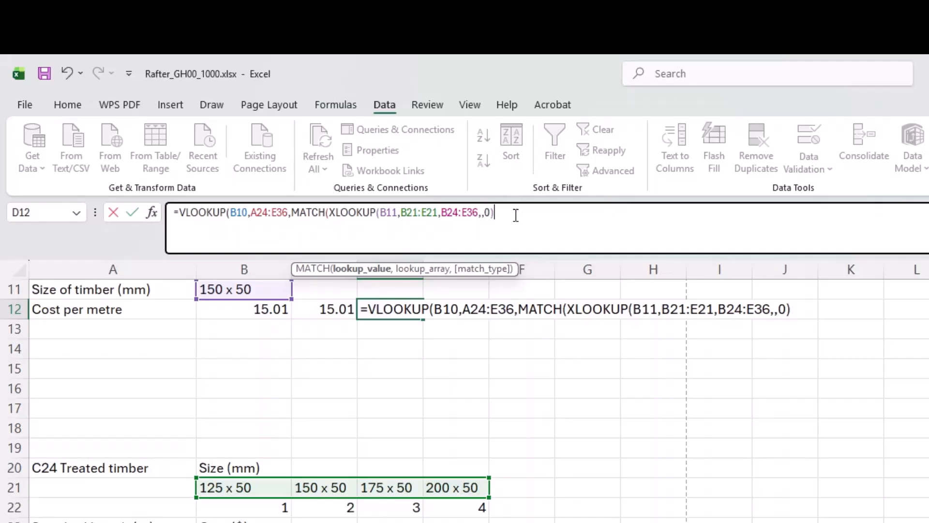
{"action": "type", "text": ","}
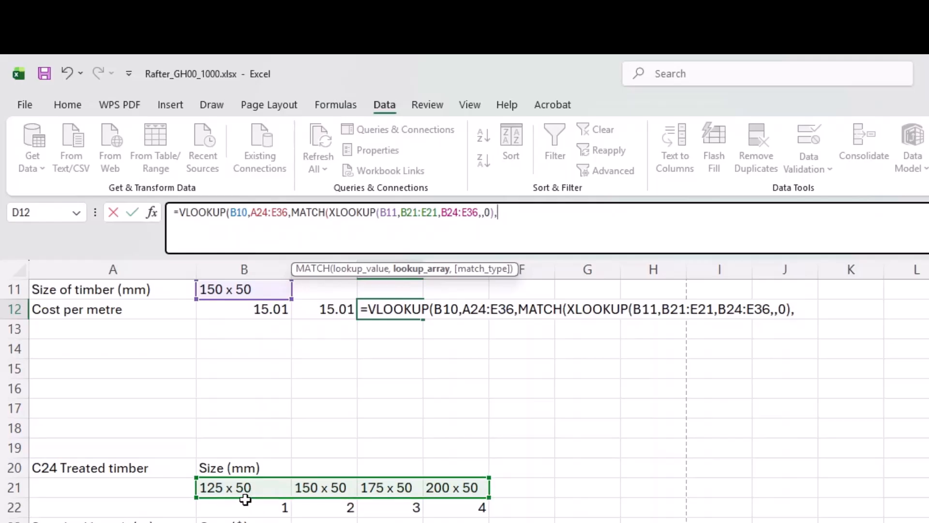
{"action": "left_click_drag", "start_coordinate": [243, 487], "coordinate": [451, 493]}
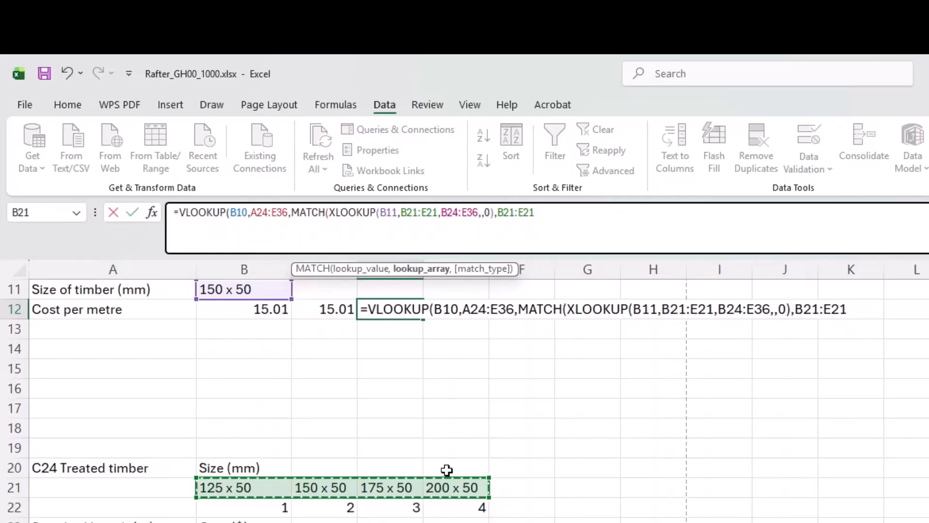
{"action": "type", "text": ","}
Set MATCH type 0 and range lookup FALSE, and enter D12's formula, giving #REF!
{"action": "key", "text": "Down"}
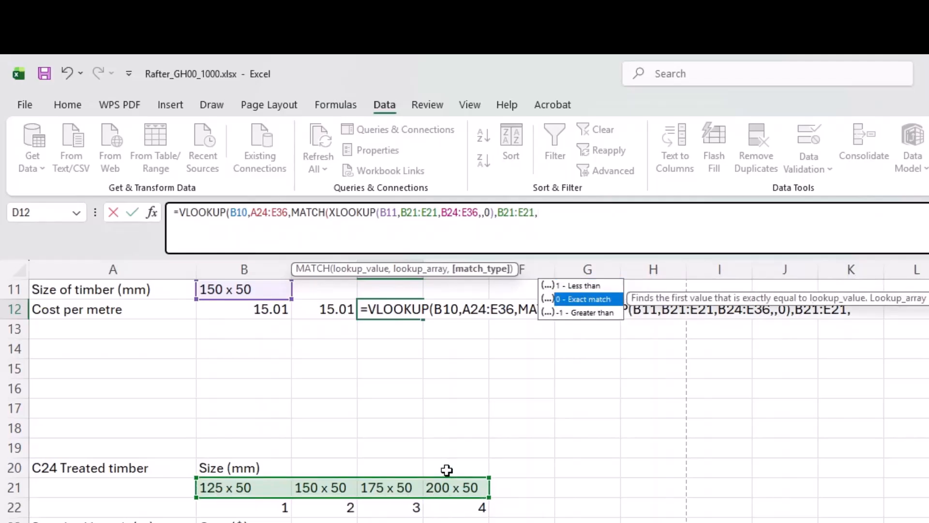
{"action": "key", "text": "Tab"}
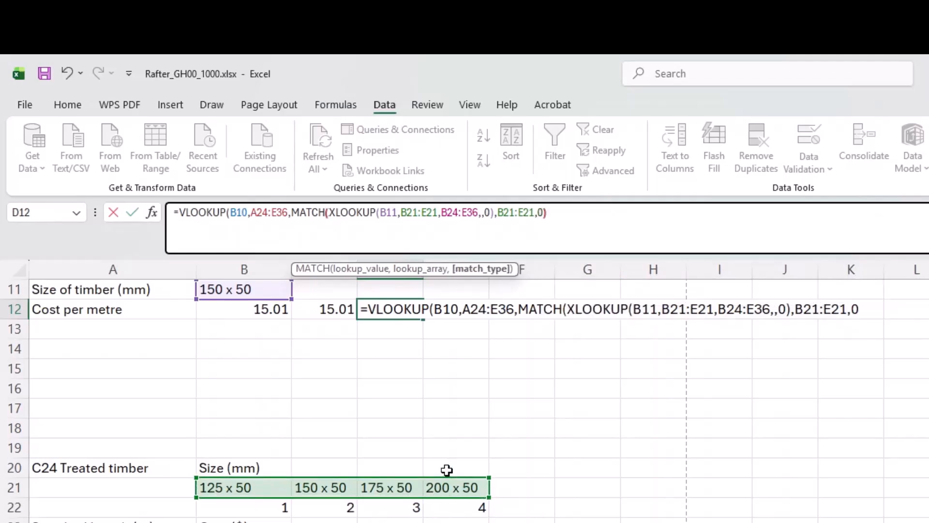
{"action": "type", "text": "),"}
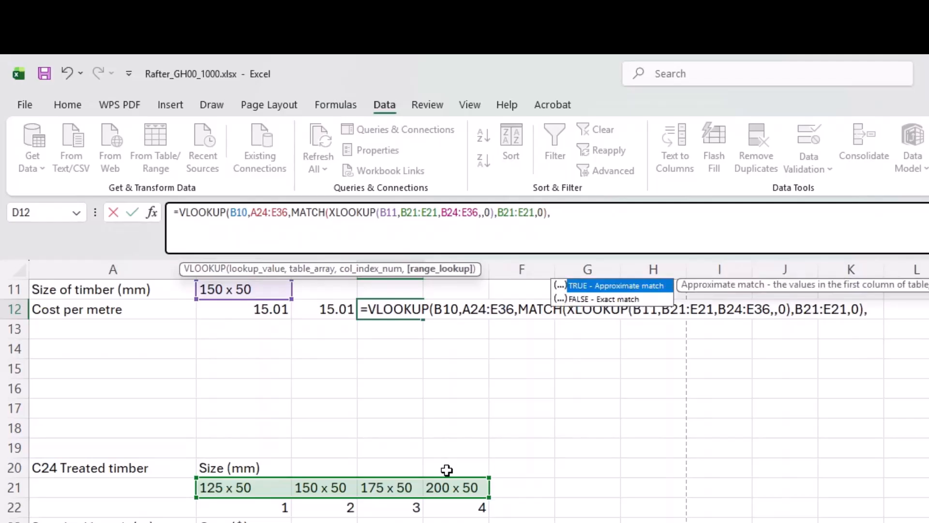
{"action": "key", "text": "Down"}
{"action": "key", "text": "Tab"}
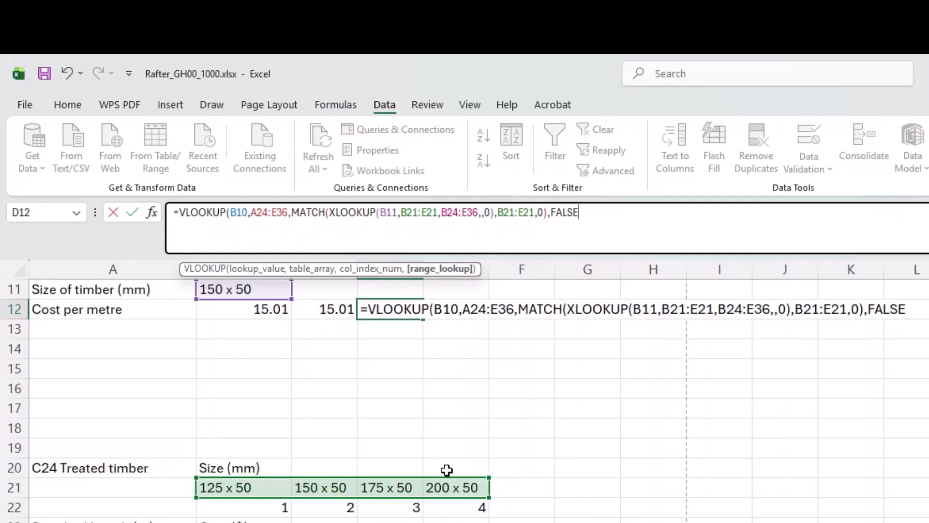
{"action": "key", "text": "Return"}
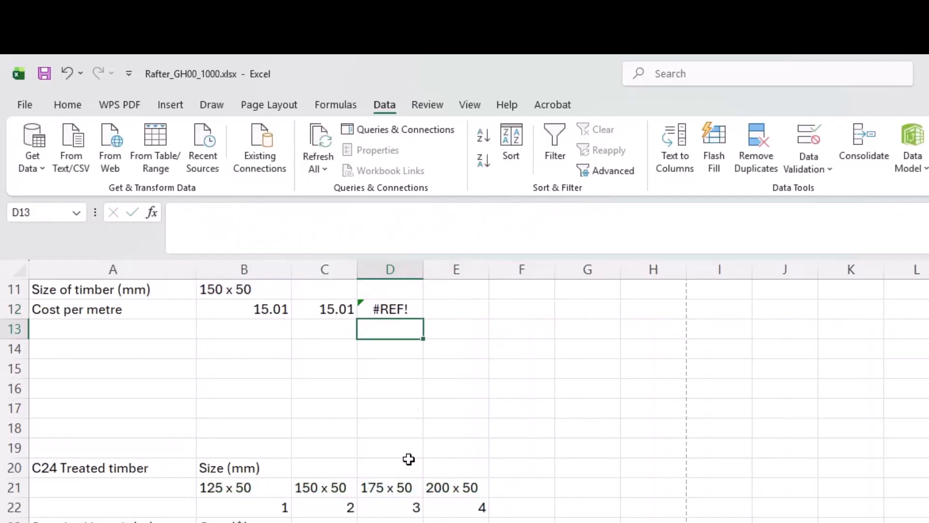
Change the inner XLOOKUP's return array in D12 from B24:E36 to B21:E21.
{"action": "left_click", "coordinate": [395, 314]}
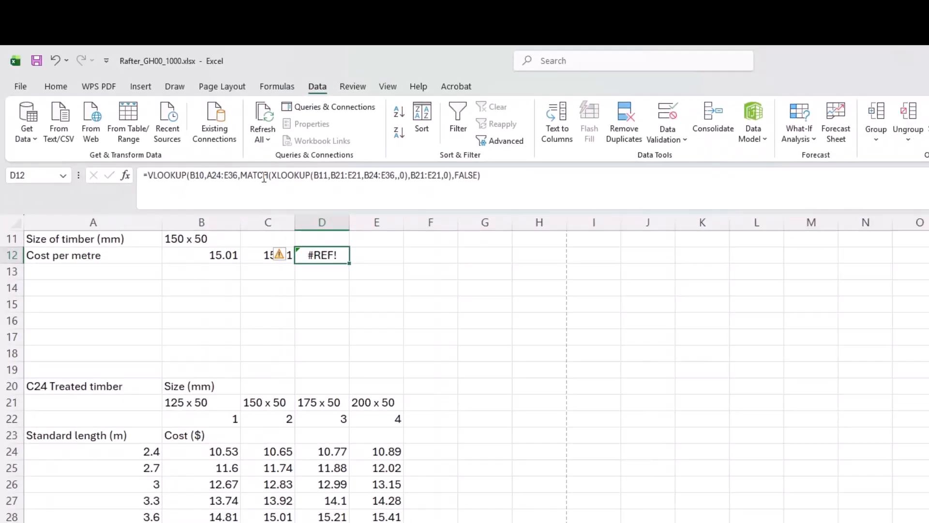
{"action": "left_click", "coordinate": [308, 212]}
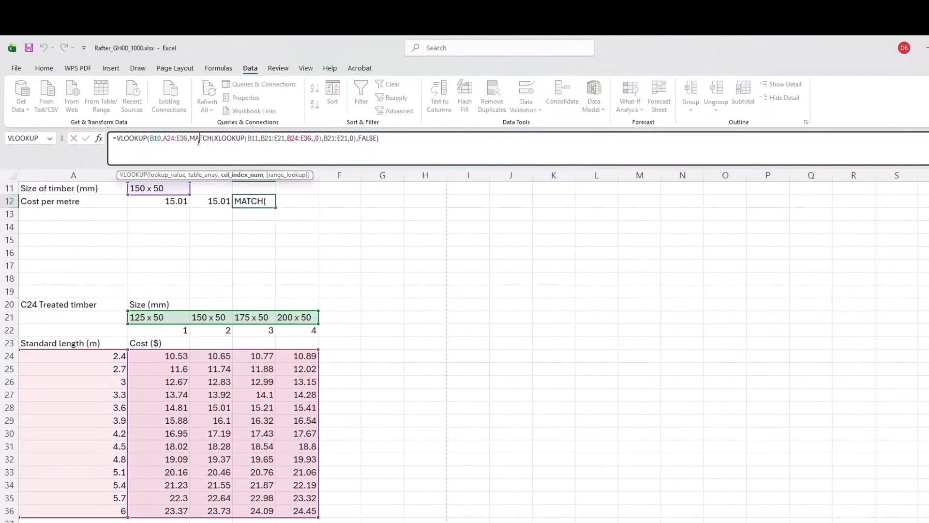
{"action": "left_click", "coordinate": [312, 138]}
{"action": "type", "text": ","}
{"action": "key", "text": "BackSpace"}
{"action": "key", "text": "BackSpace"}
{"action": "key", "text": "BackSpace"}
{"action": "key", "text": "BackSpace"}
{"action": "key", "text": "BackSpace"}
{"action": "key", "text": "BackSpace"}
{"action": "key", "text": "BackSpace"}
{"action": "type", "text": "B"}
{"action": "key", "text": "BackSpace"}
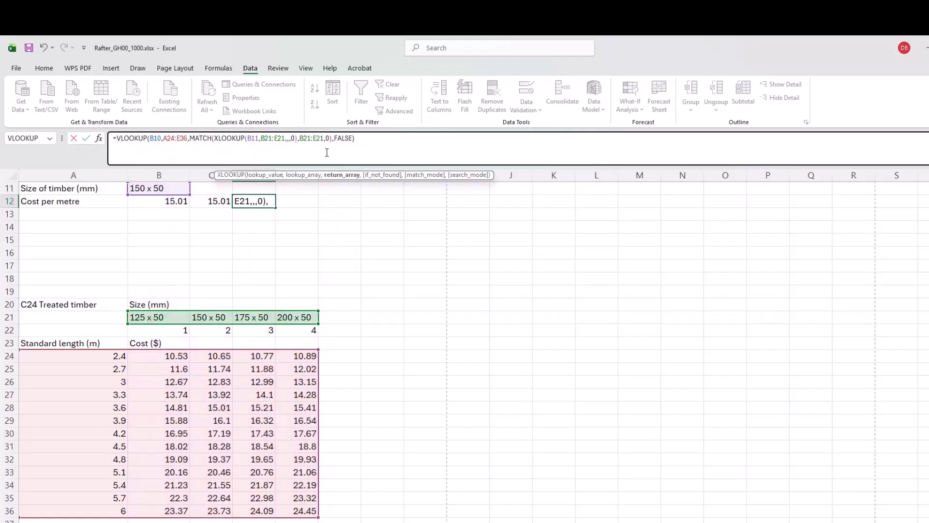
{"action": "left_click_drag", "start_coordinate": [160, 317], "coordinate": [308, 320]}
{"action": "key", "text": "Return"}
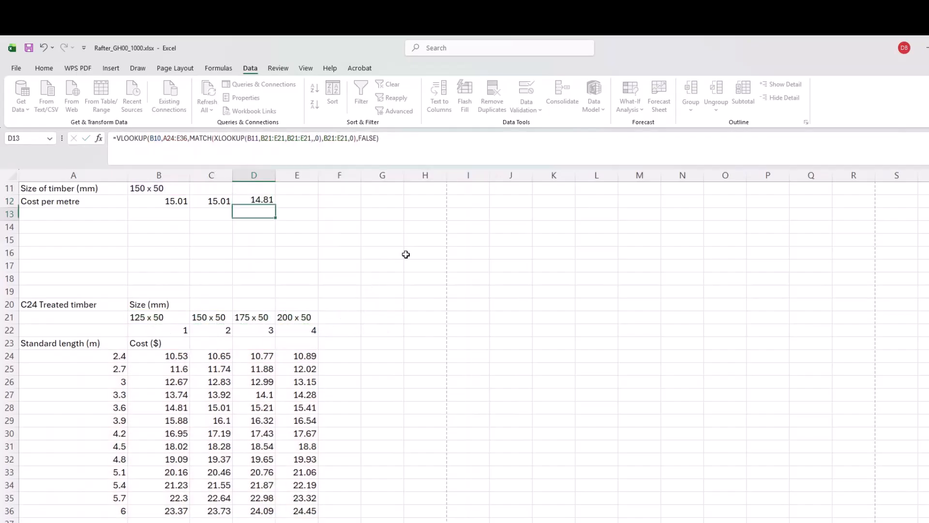
Add +1 after D12's XLOOKUP, which leaves the result showing #VALUE!
{"action": "left_click", "coordinate": [256, 202]}
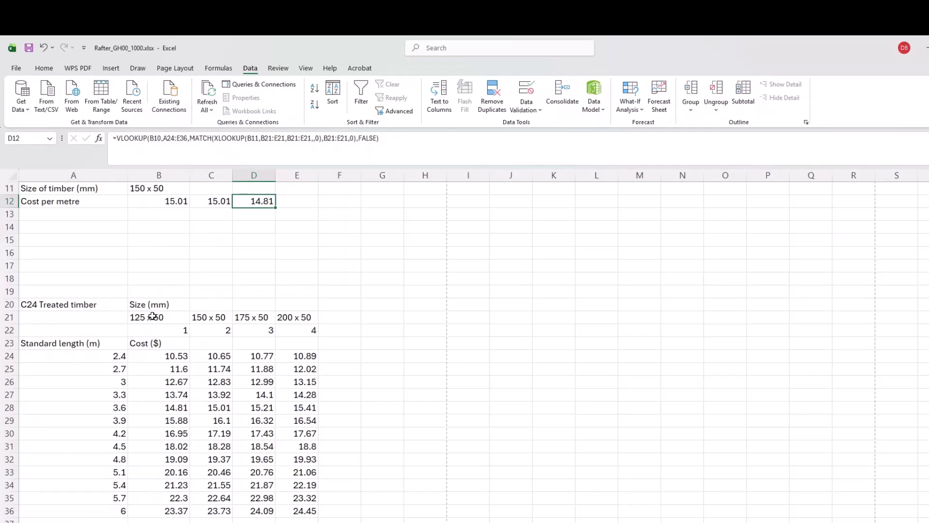
{"action": "key", "text": "F2"}
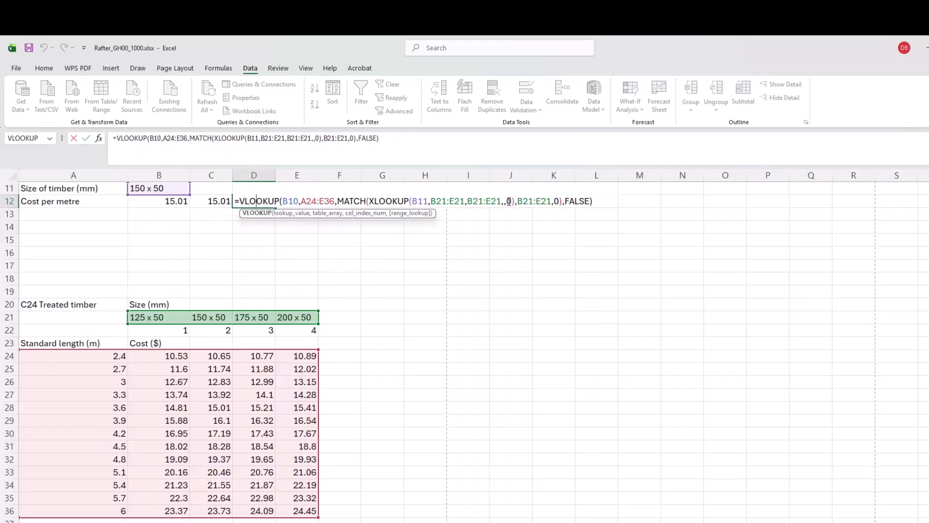
{"action": "left_click", "coordinate": [515, 201]}
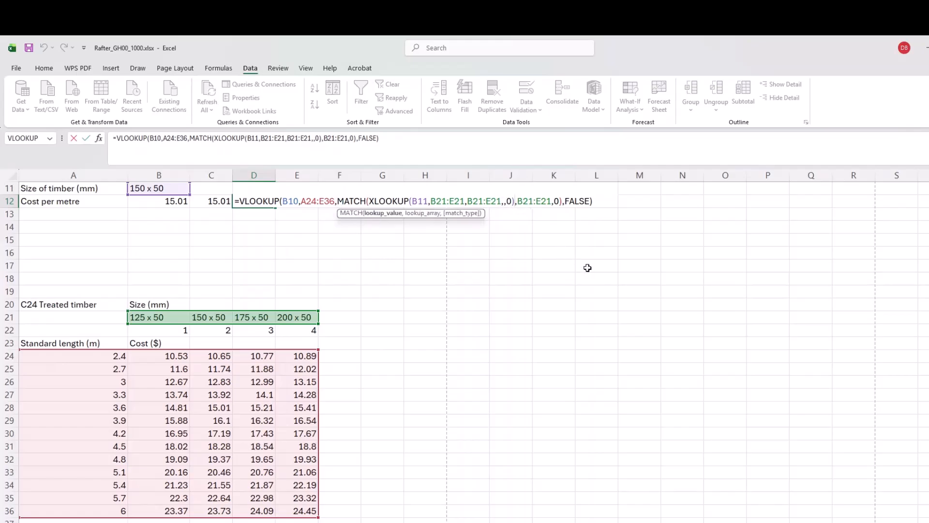
{"action": "type", "text": "+1"}
{"action": "key", "text": "Return"}
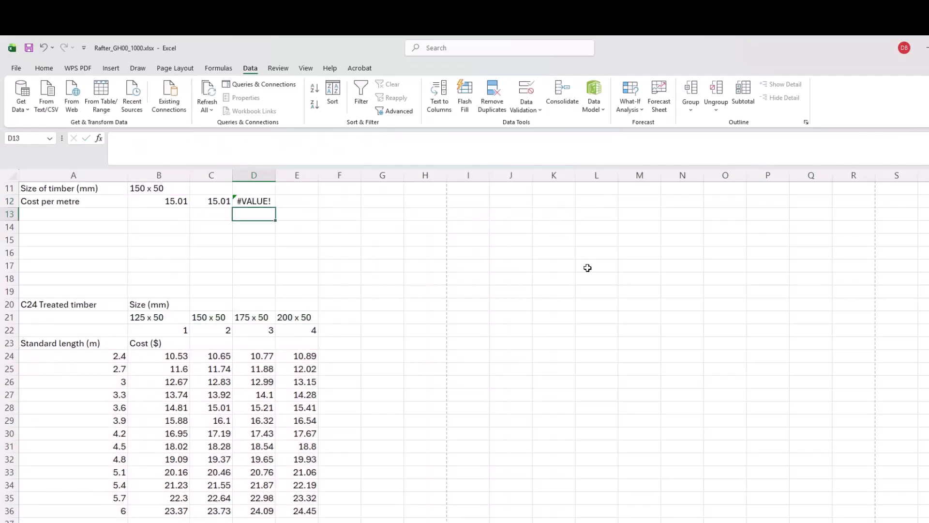
Move D12's +1 from after the XLOOKUP to after the MATCH, giving 15.01.
{"action": "left_click", "coordinate": [256, 200]}
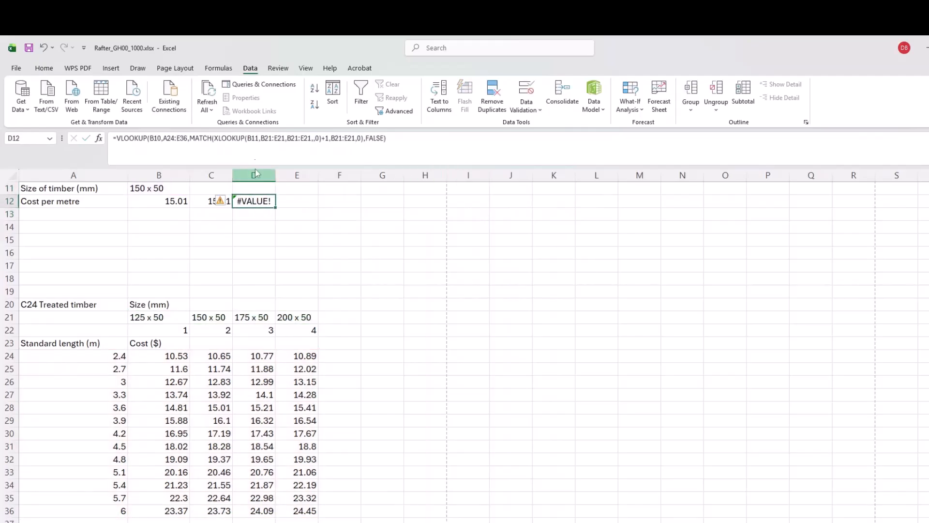
{"action": "left_click", "coordinate": [364, 138]}
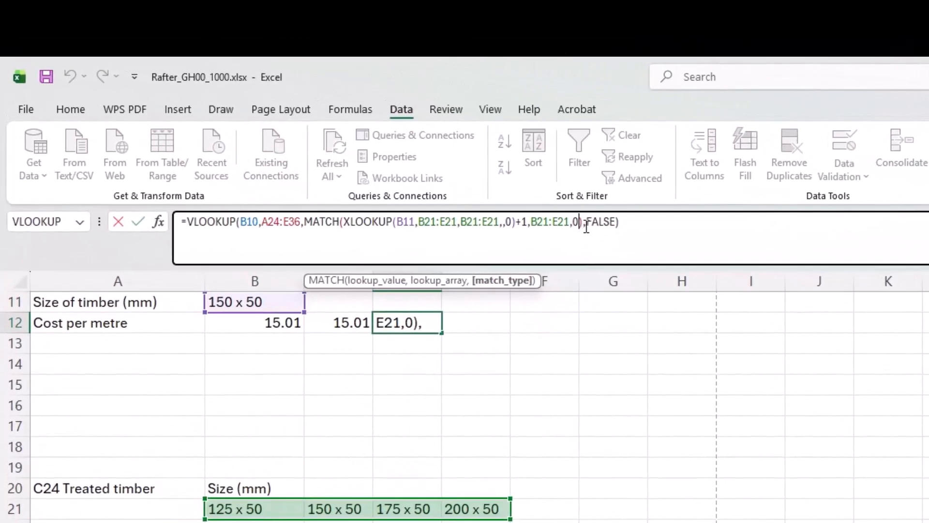
{"action": "left_click", "coordinate": [527, 223]}
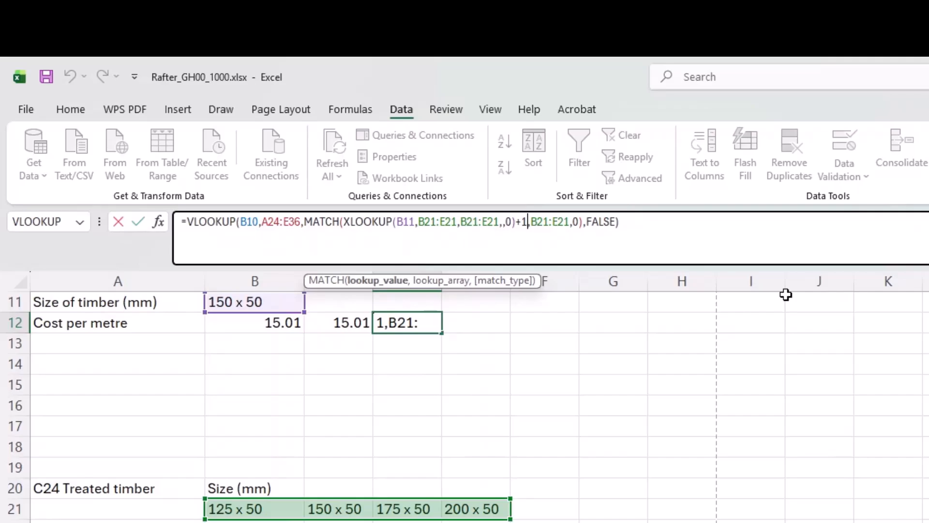
{"action": "key", "text": "BackSpace"}
{"action": "key", "text": "BackSpace"}
{"action": "key", "text": "BackSpace"}
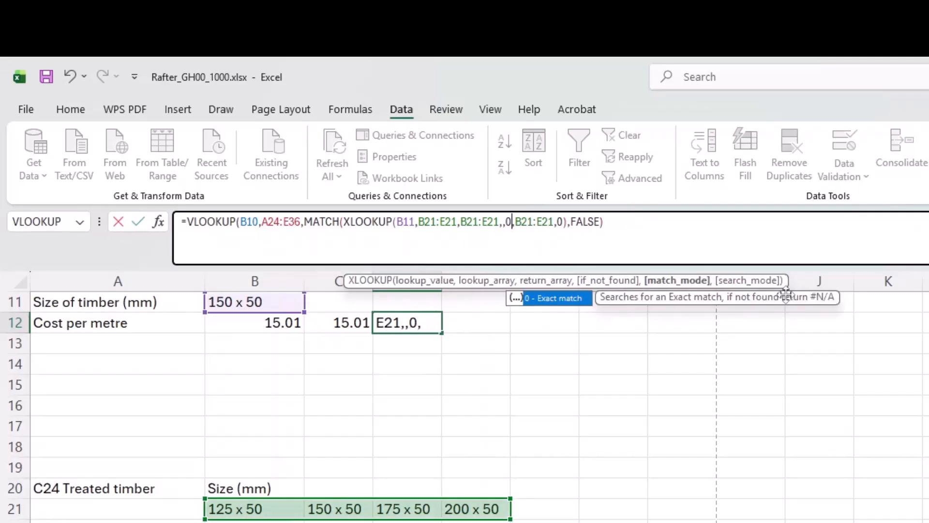
{"action": "type", "text": ")"}
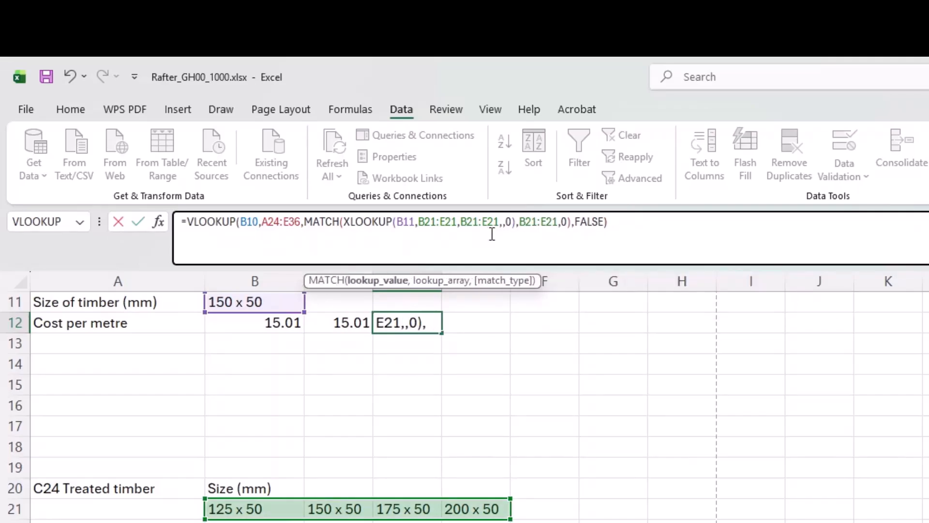
{"action": "left_click", "coordinate": [572, 222]}
{"action": "type", "text": "+1"}
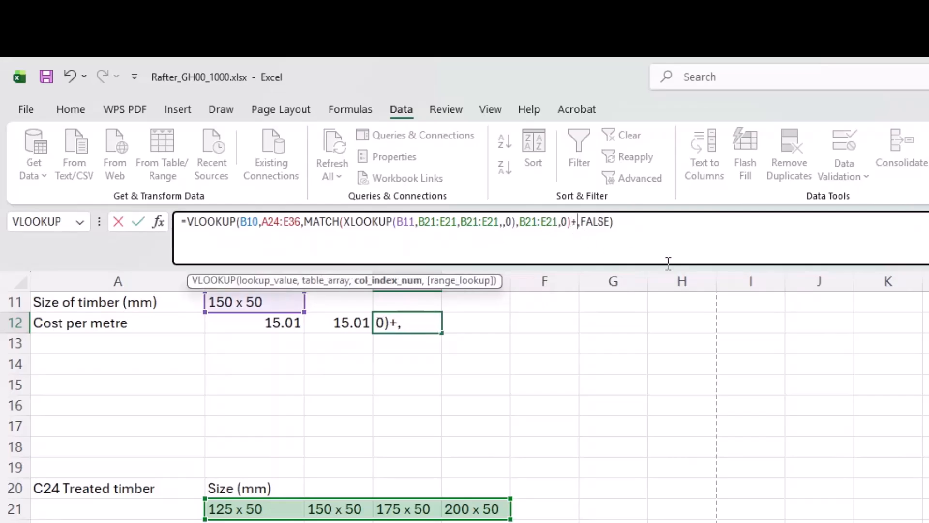
{"action": "key", "text": "Return"}
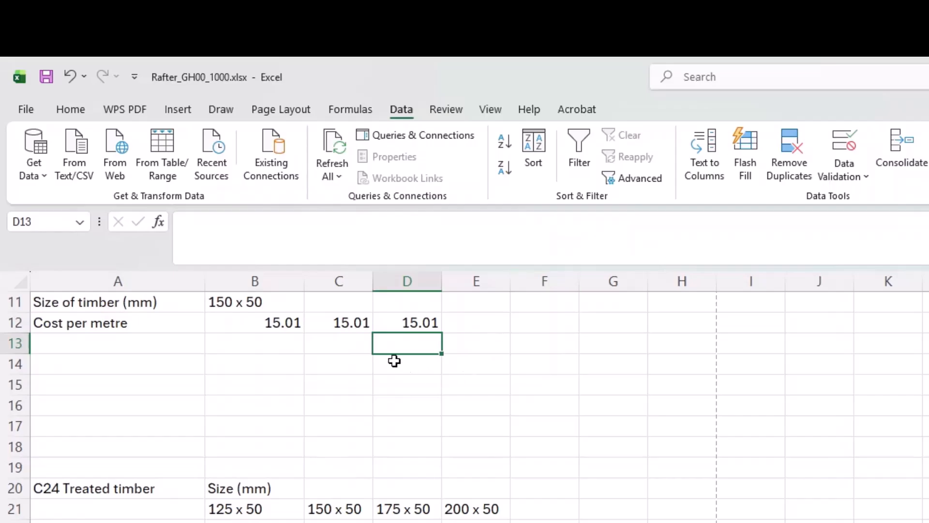
Start an INDEX formula in E12 over B24:E36 with a nested MATCH.
{"action": "left_click", "coordinate": [405, 322]}
{"action": "left_click", "coordinate": [508, 323]}
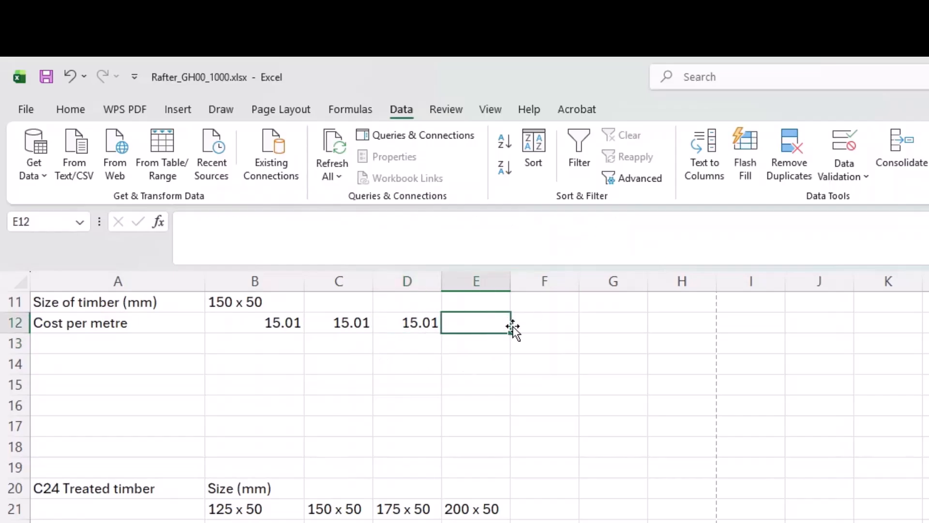
{"action": "type", "text": "="}
{"action": "type", "text": "x"}
{"action": "key", "text": "BackSpace"}
{"action": "type", "text": "ind"}
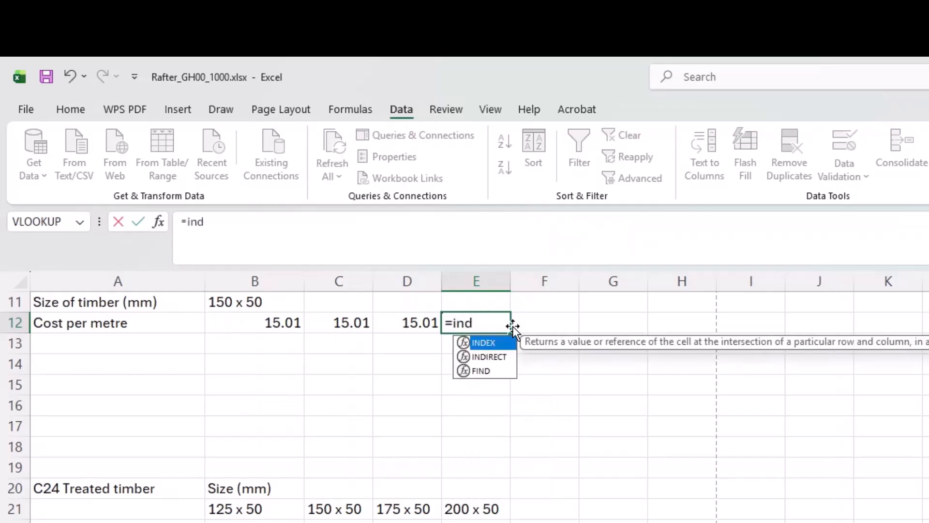
{"action": "key", "text": "Tab"}
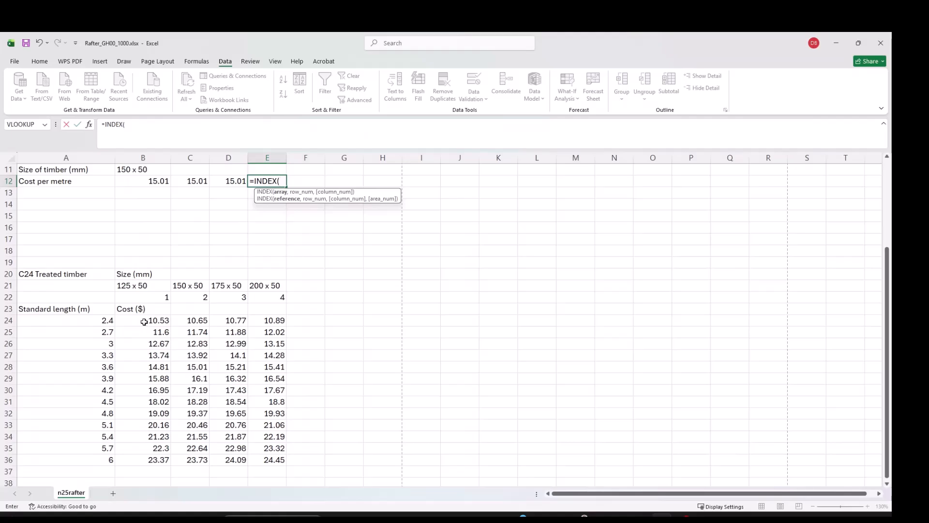
{"action": "left_click_drag", "start_coordinate": [143, 322], "coordinate": [264, 454]}
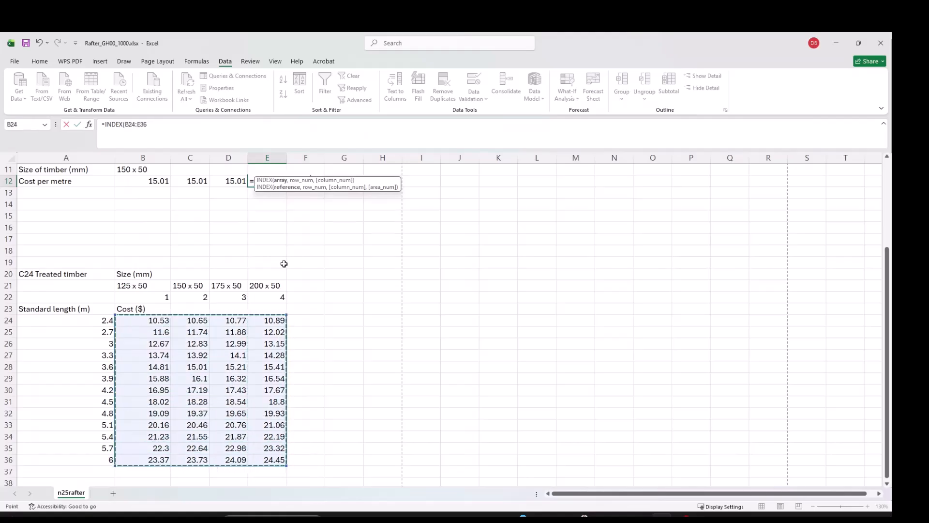
{"action": "type", "text": ","}
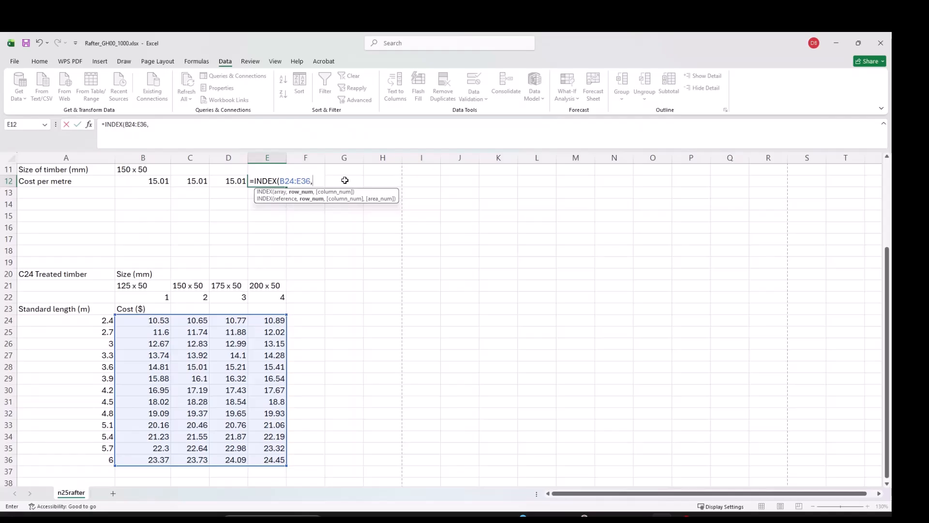
{"action": "type", "text": "mat"}
{"action": "key", "text": "Tab"}
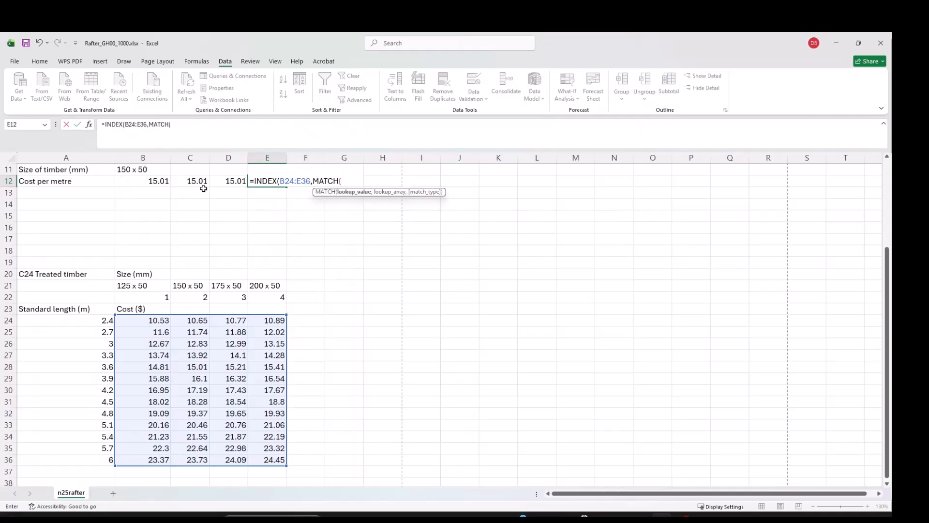
Make the first MATCH an exact match of B10 within lengths A24:A36.
{"action": "scroll", "coordinate": [159, 218], "scroll_direction": "up", "scroll_amount": 1}
{"action": "left_click", "coordinate": [164, 193]}
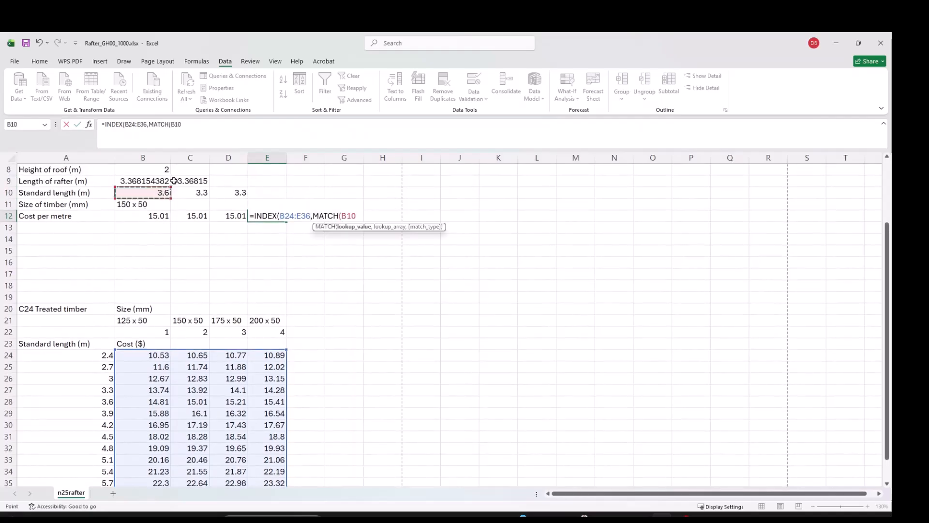
{"action": "type", "text": ","}
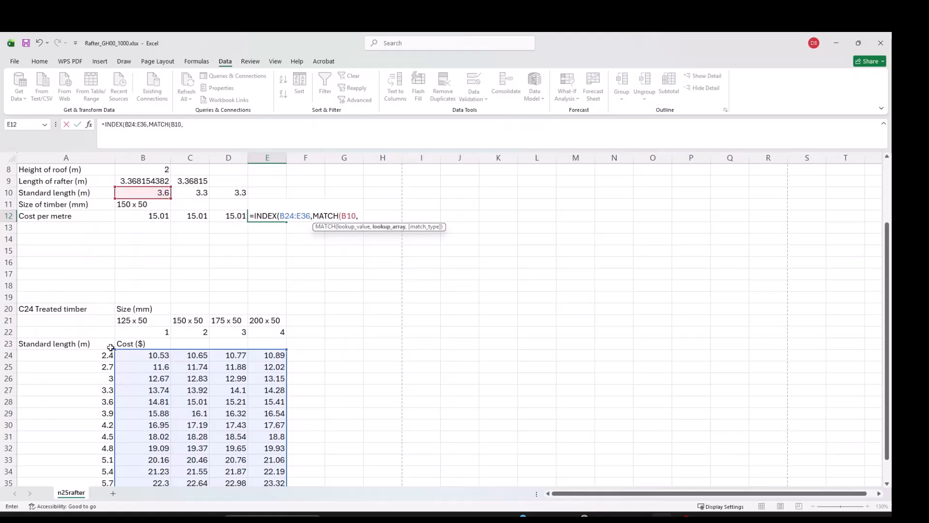
{"action": "left_click_drag", "start_coordinate": [72, 355], "coordinate": [84, 459]}
{"action": "type", "text": ","}
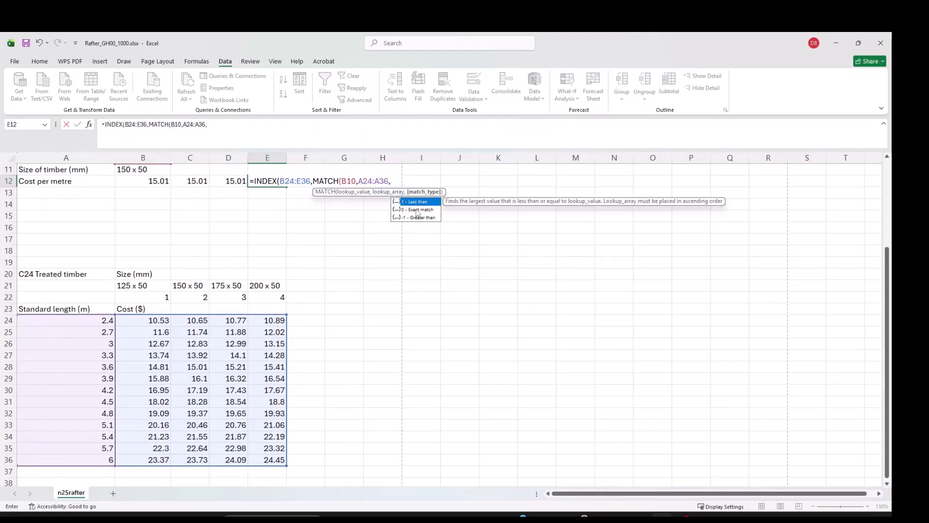
{"action": "left_click", "coordinate": [417, 209]}
{"action": "double_click", "coordinate": [417, 209]}
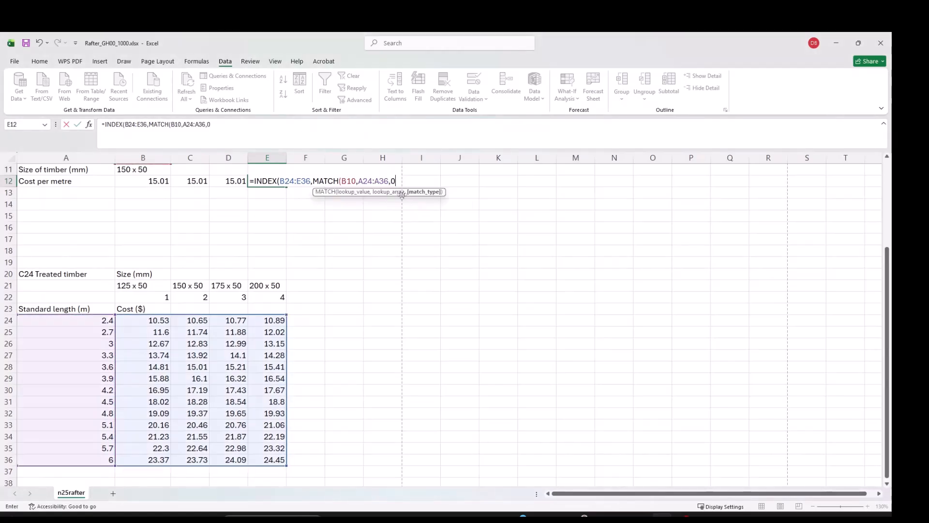
{"action": "type", "text": ")"}
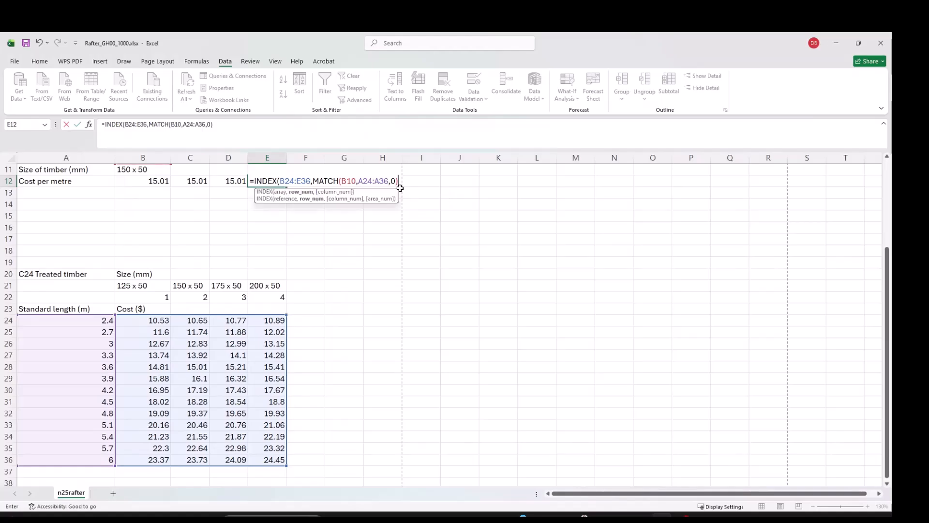
{"action": "type", "text": ",mat"}
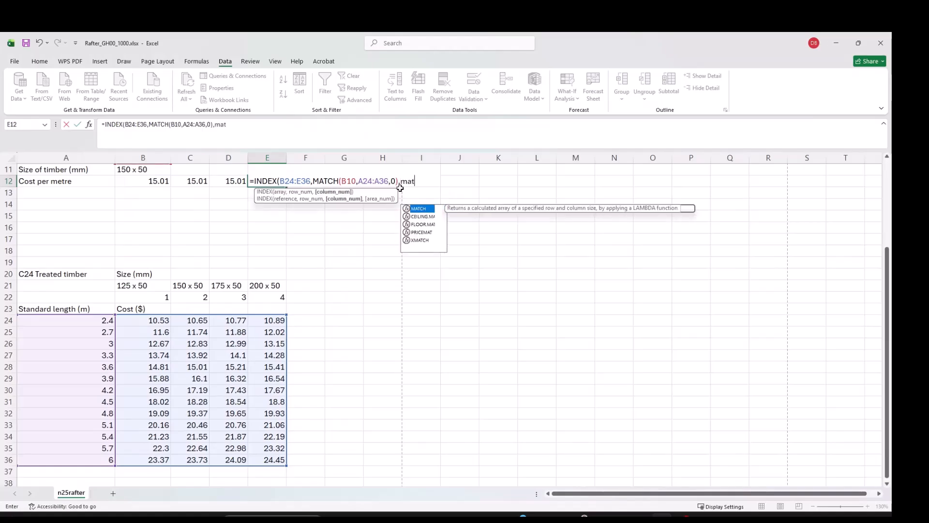
Add a second exact MATCH of B11 across B21:E21 and close the formula.
{"action": "key", "text": "Tab"}
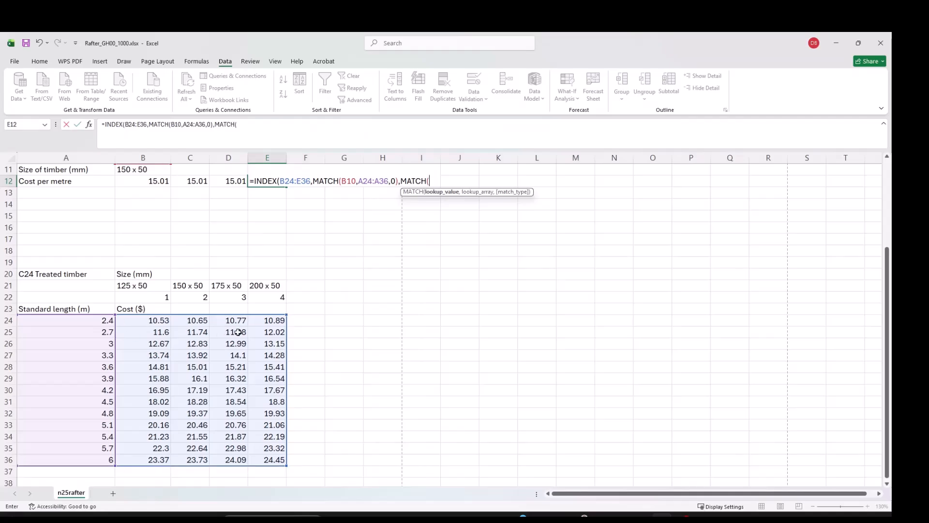
{"action": "left_click", "coordinate": [143, 285]}
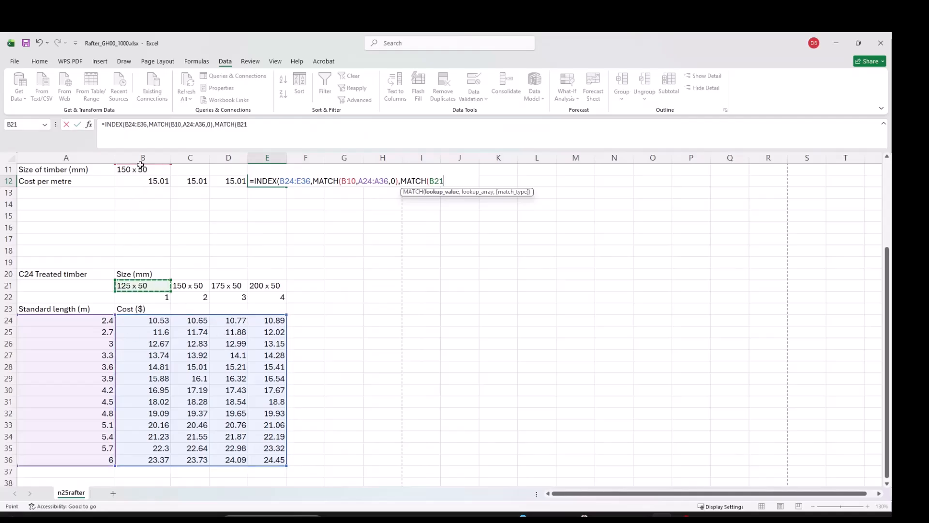
{"action": "scroll", "coordinate": [143, 241], "scroll_direction": "up", "scroll_amount": 1}
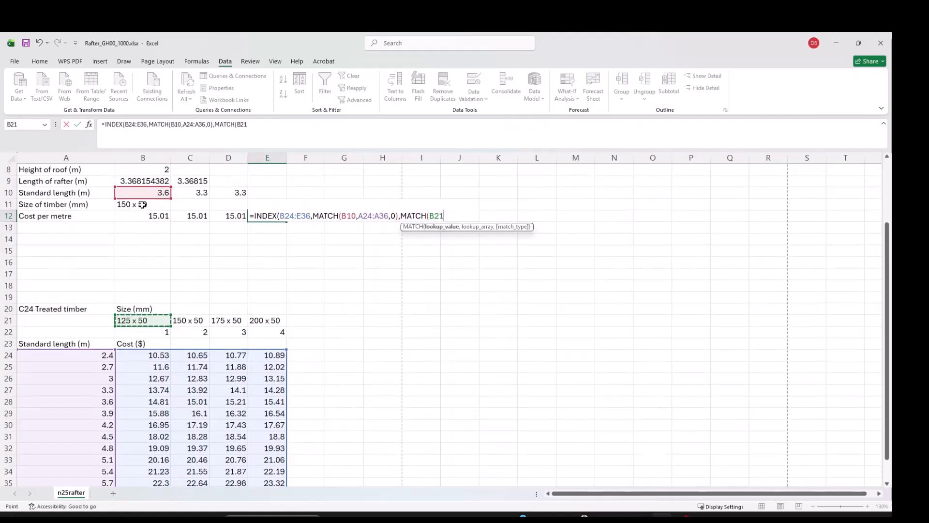
{"action": "left_click", "coordinate": [142, 205]}
{"action": "type", "text": ","}
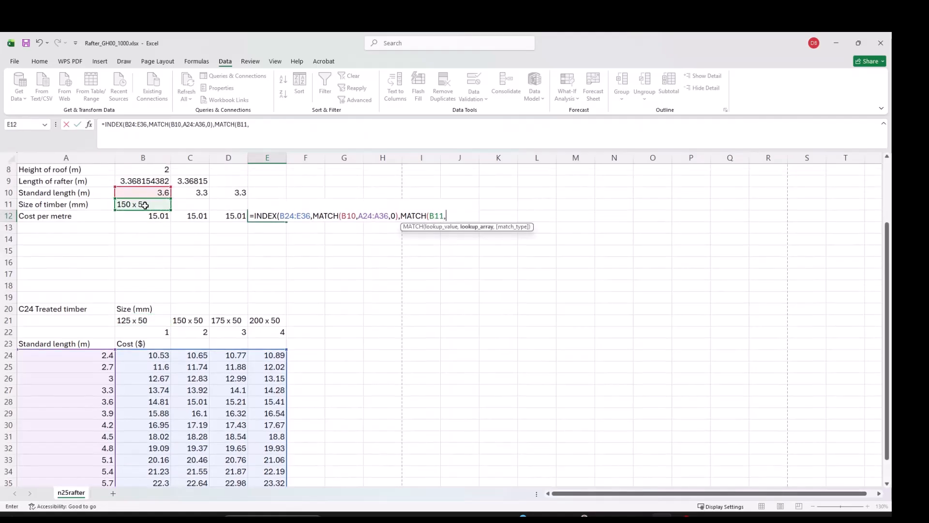
{"action": "left_click_drag", "start_coordinate": [137, 321], "coordinate": [272, 319]}
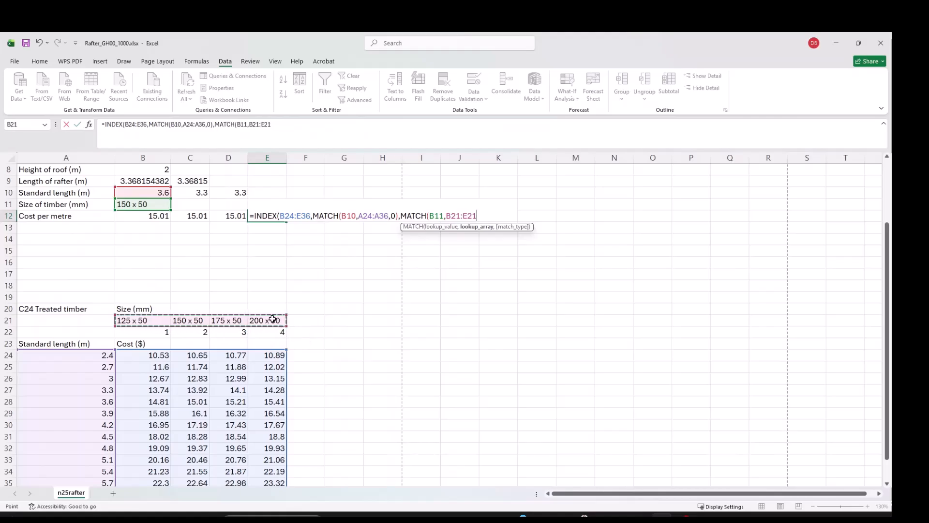
{"action": "type", "text": ","}
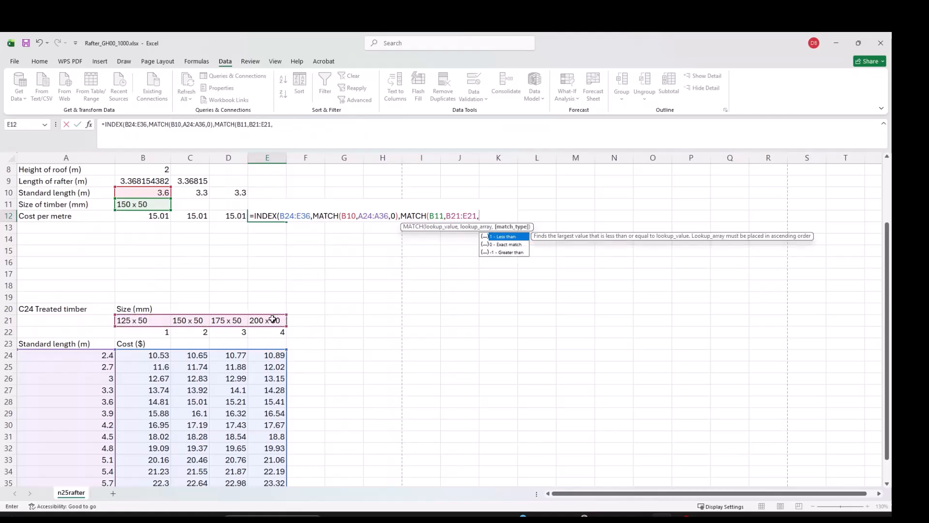
{"action": "type", "text": "0"}
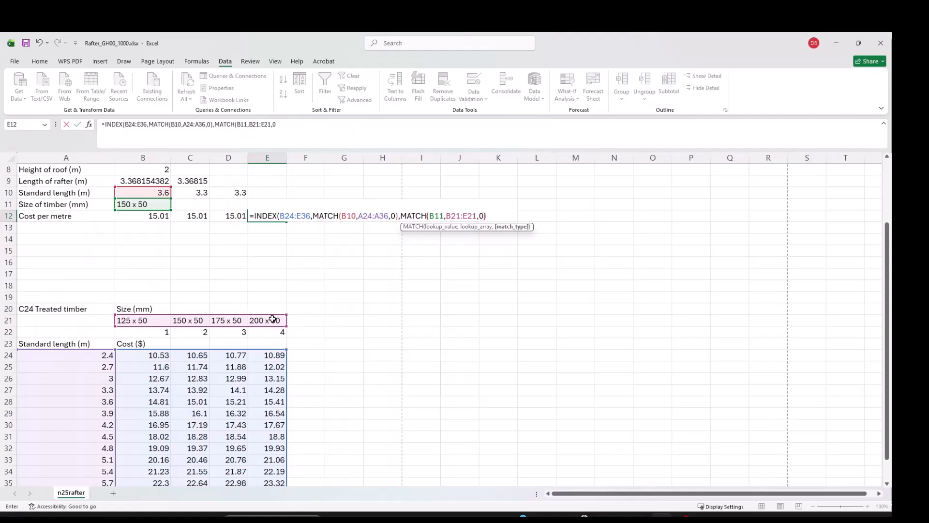
{"action": "type", "text": "))"}
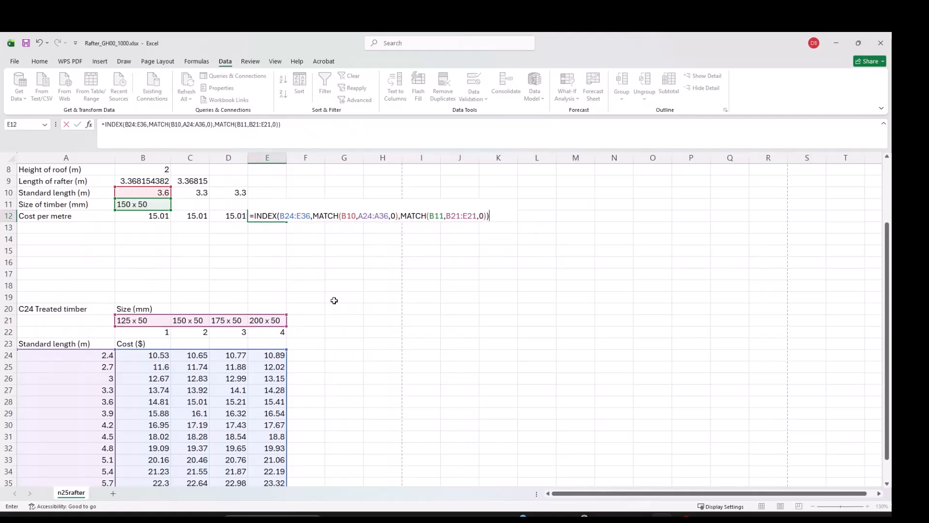
Review E12's array-form INDEX arguments and confirm, returning 15.01.
{"action": "left_click", "coordinate": [272, 214]}
{"action": "left_click", "coordinate": [89, 127]}
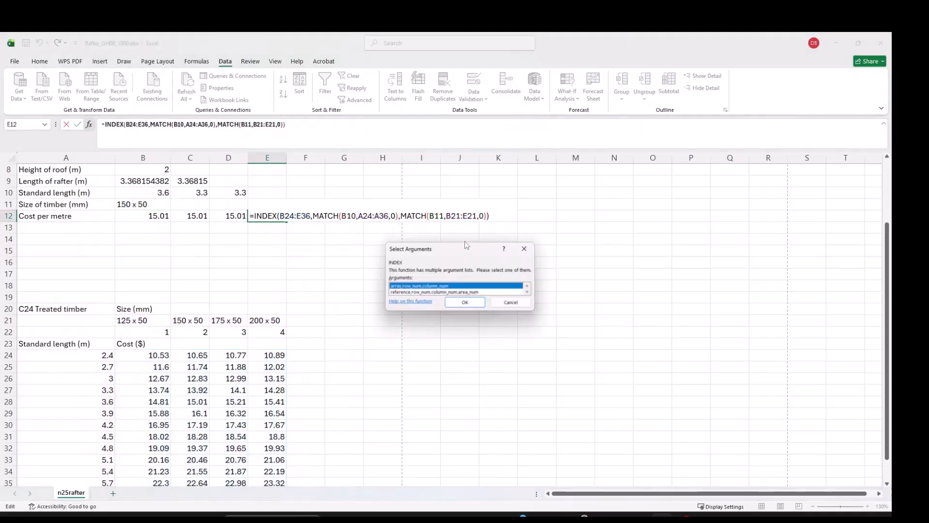
{"action": "left_click", "coordinate": [466, 308]}
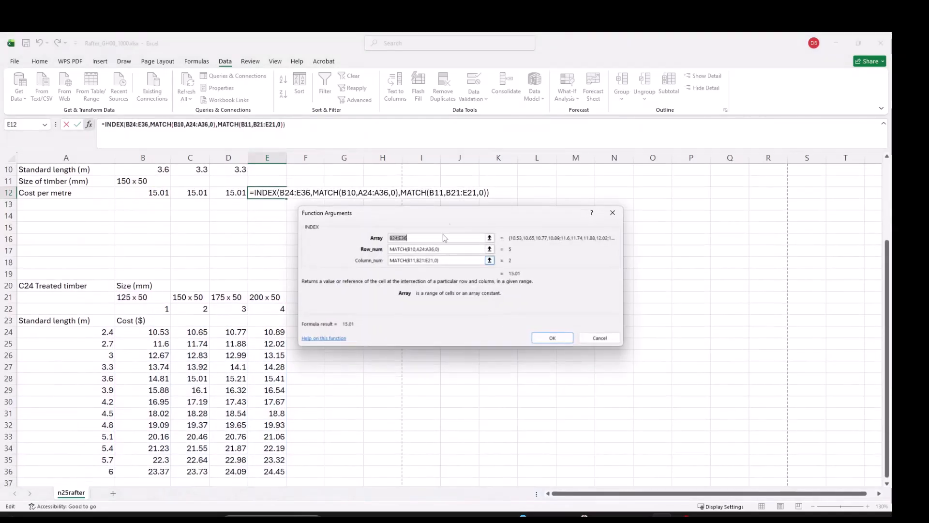
{"action": "left_click_drag", "start_coordinate": [460, 213], "coordinate": [495, 247]}
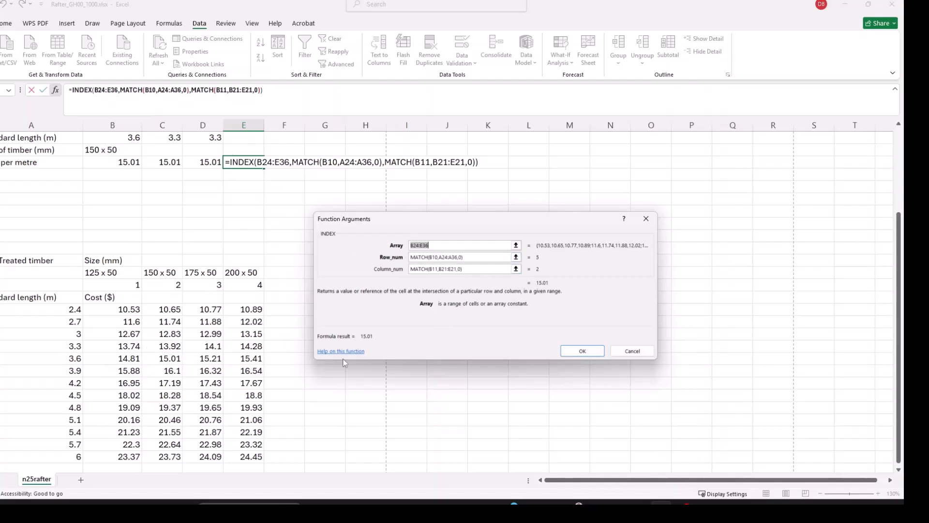
{"action": "left_click", "coordinate": [577, 356]}
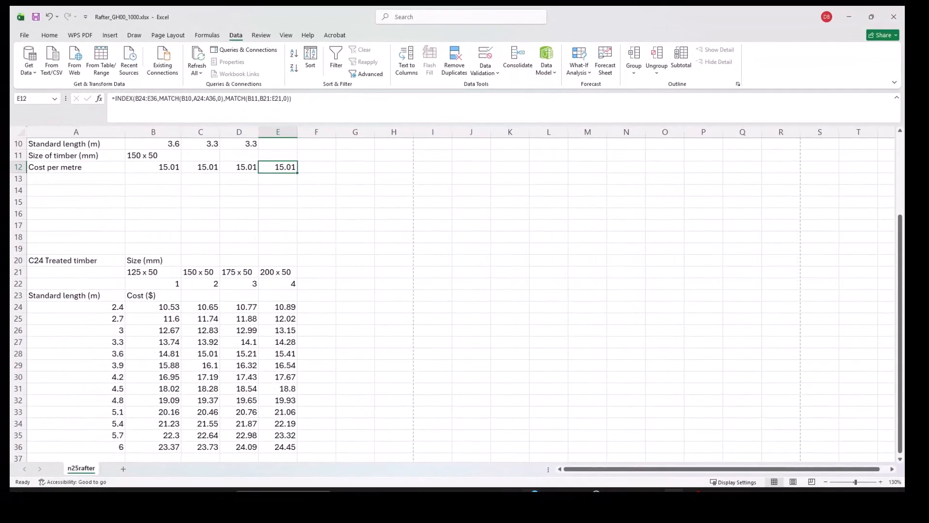
Read question 8's title-formatting instructions in the PDF, then return to the rafter workbook.
{"action": "mouse_move", "coordinate": [490, 497]}
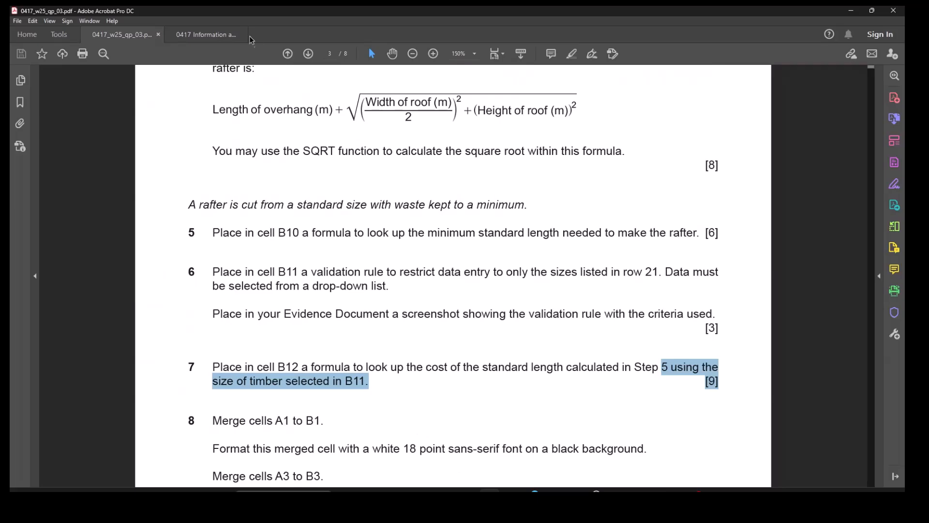
{"action": "scroll", "coordinate": [460, 334], "scroll_direction": "down", "scroll_amount": 5}
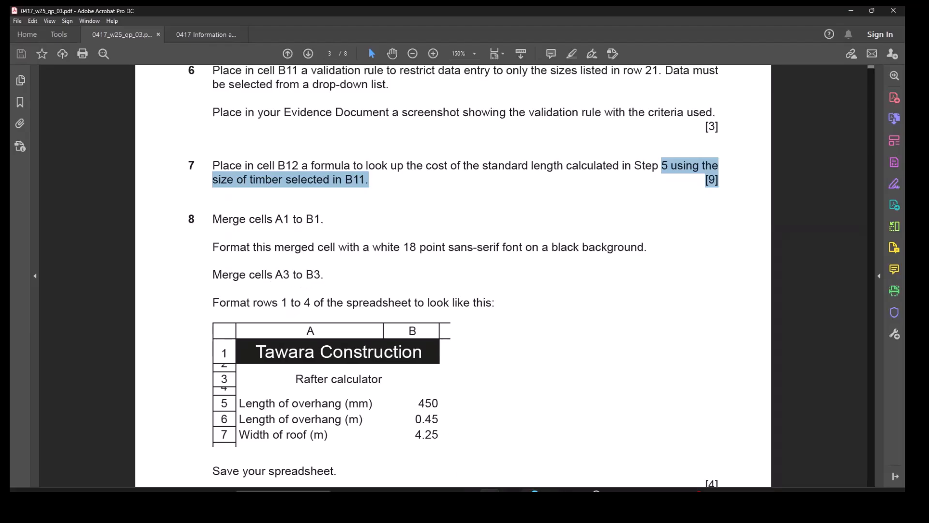
{"action": "mouse_move", "coordinate": [530, 491]}
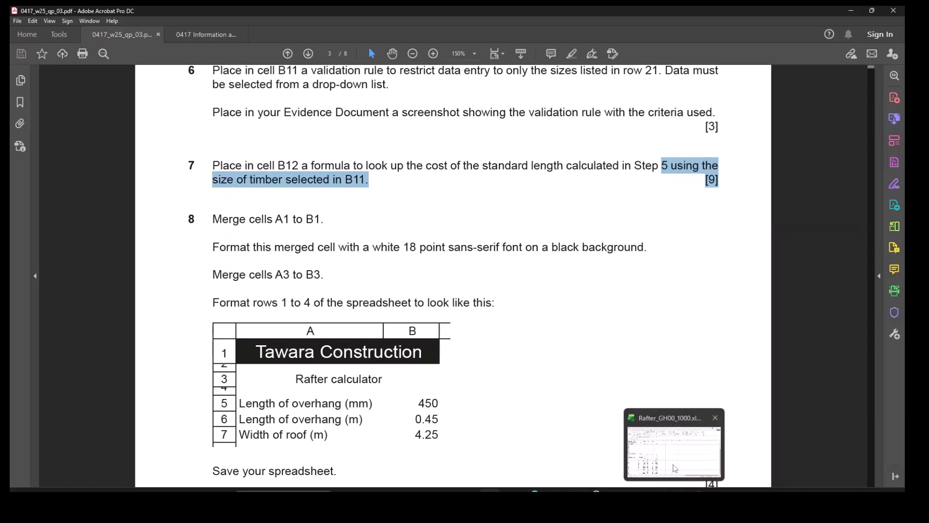
{"action": "left_click", "coordinate": [675, 450]}
{"action": "scroll", "coordinate": [121, 208], "scroll_direction": "up", "scroll_amount": 3}
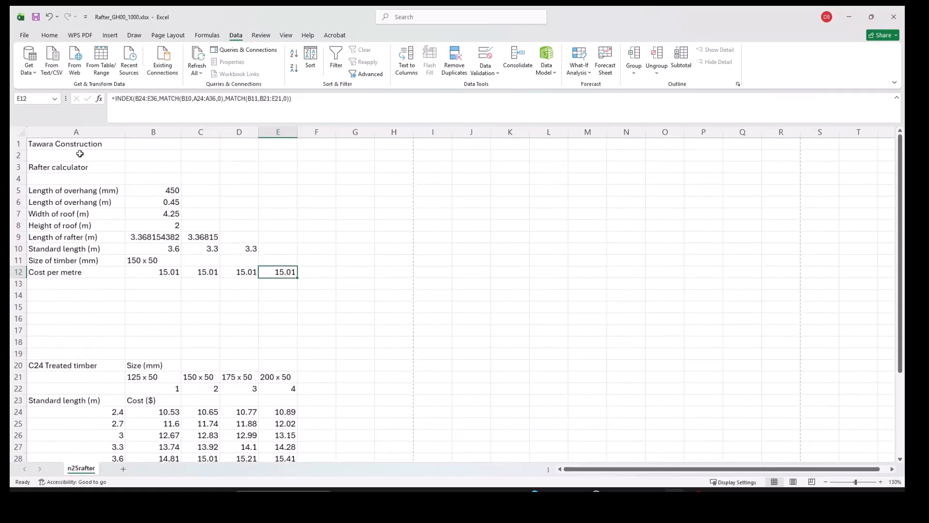
Merge and centre A1:B1 for the title and A3:B3 for Rafter calculator.
{"action": "left_click_drag", "start_coordinate": [82, 145], "coordinate": [132, 143]}
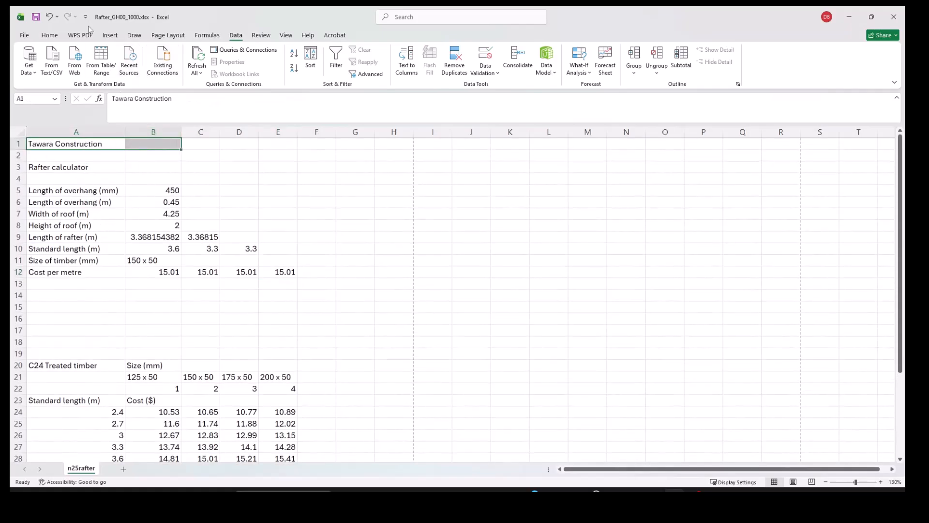
{"action": "left_click", "coordinate": [50, 35]}
{"action": "left_click", "coordinate": [266, 68]}
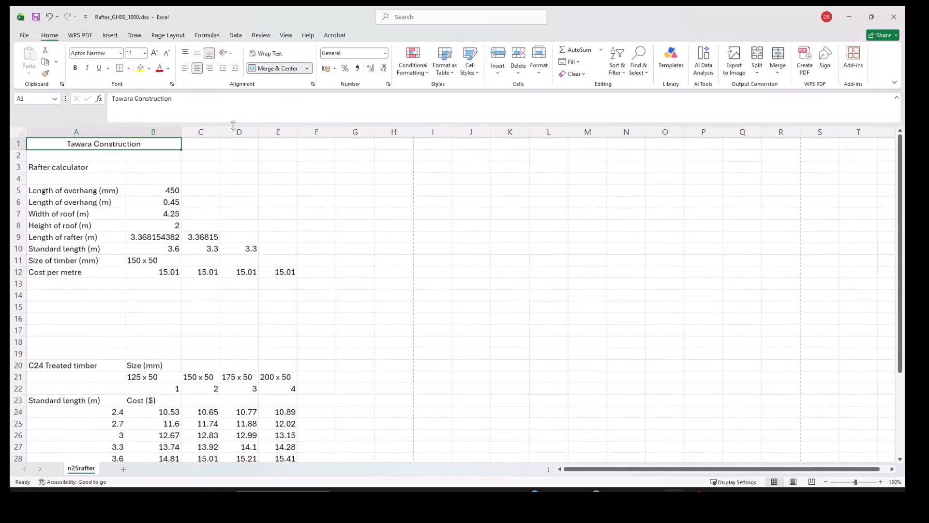
{"action": "left_click_drag", "start_coordinate": [47, 167], "coordinate": [145, 167]}
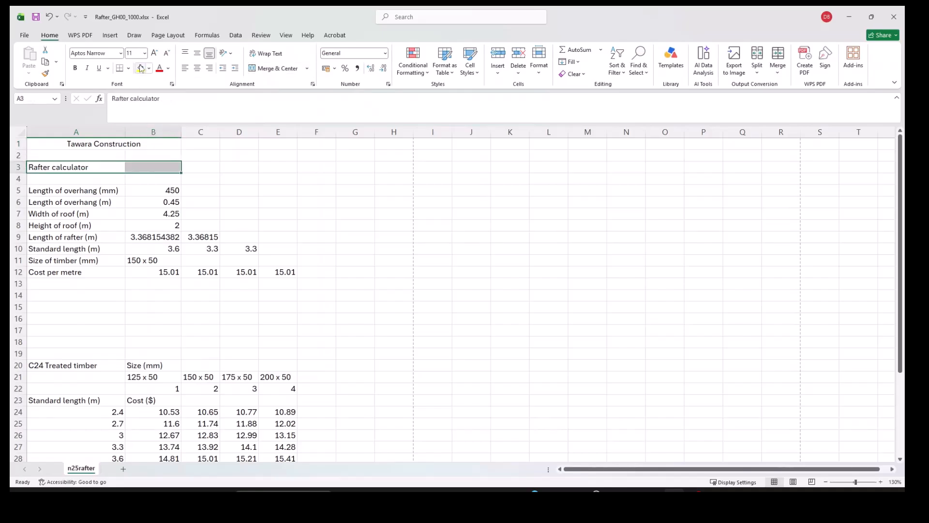
{"action": "left_click", "coordinate": [266, 68]}
Set the Tawara Construction title font size to 18.
{"action": "left_click", "coordinate": [125, 143]}
{"action": "left_click", "coordinate": [134, 53]}
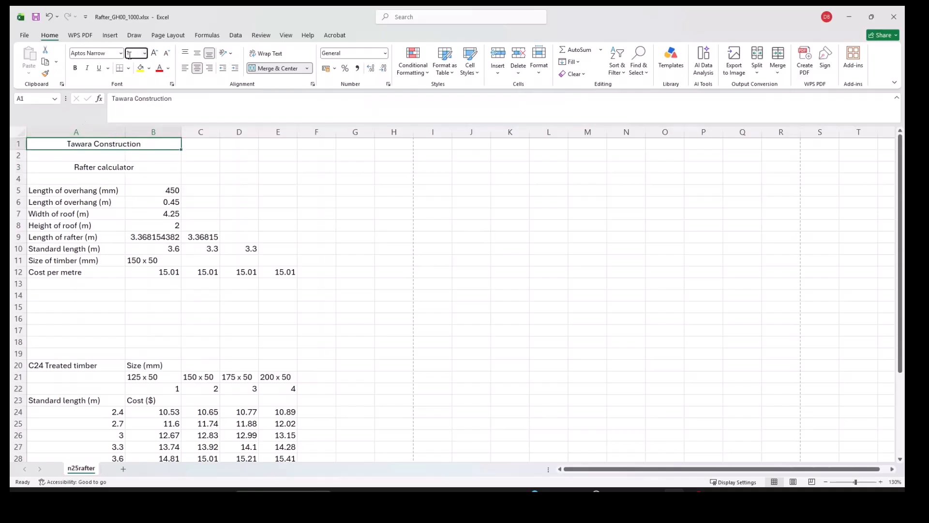
{"action": "type", "text": "18"}
{"action": "key", "text": "Return"}
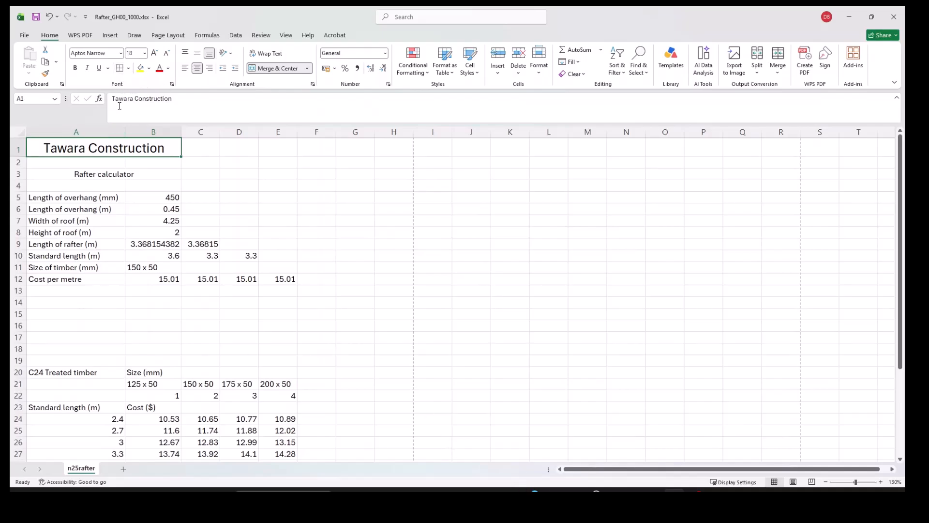
Make the title white text on a black fill, then bring the question paper PDF forward.
{"action": "left_click", "coordinate": [168, 68]}
{"action": "left_click", "coordinate": [168, 129]}
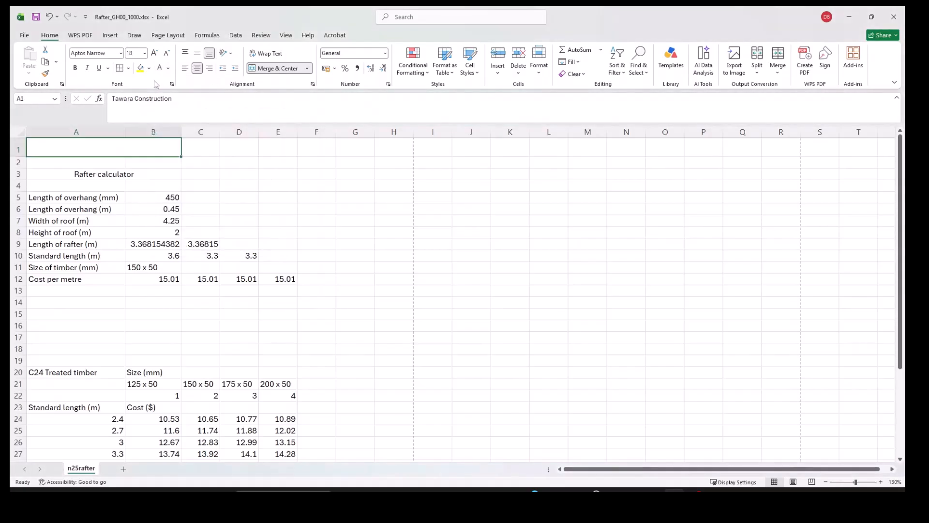
{"action": "left_click", "coordinate": [149, 70]}
{"action": "left_click", "coordinate": [152, 115]}
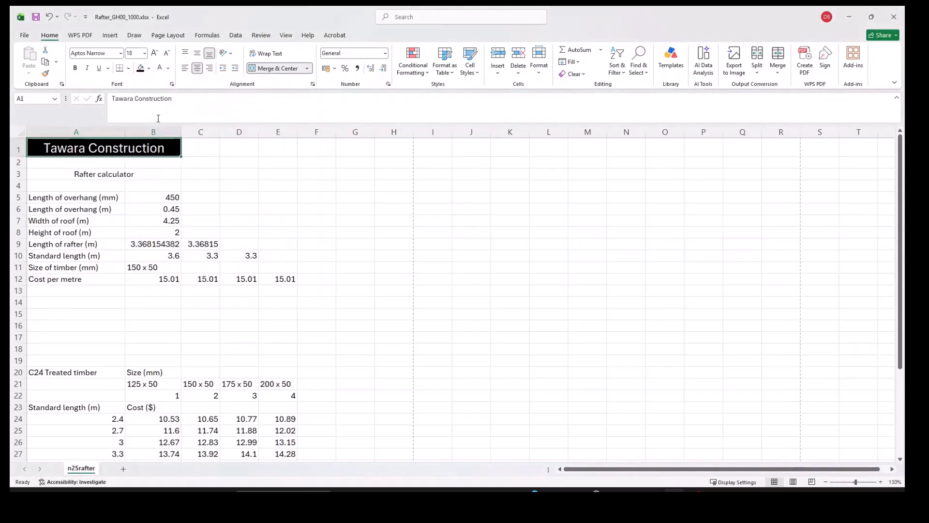
{"action": "mouse_move", "coordinate": [510, 490]}
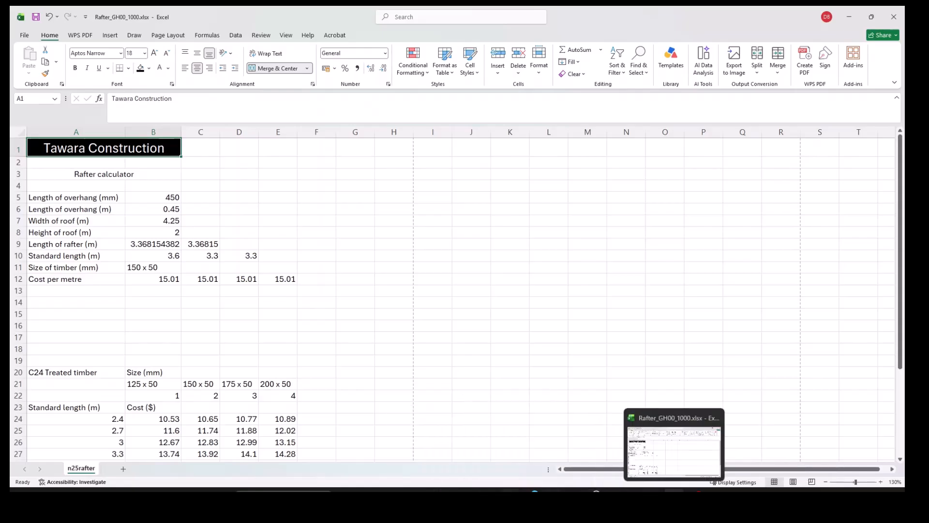
{"action": "left_click", "coordinate": [440, 450]}
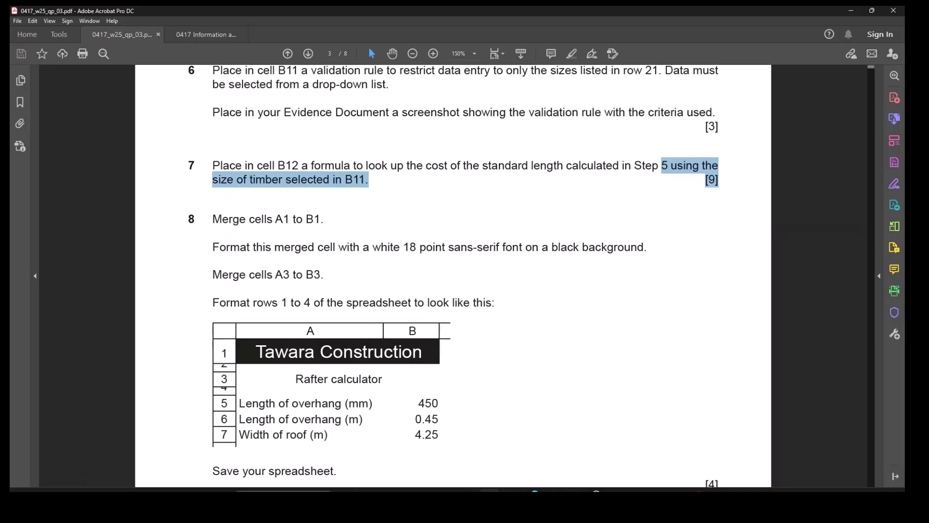
Back in Excel, shrink row 2 to a thin spacer and select the cost-per-metre results B12:E12.
{"action": "key", "text": "alt+Tab"}
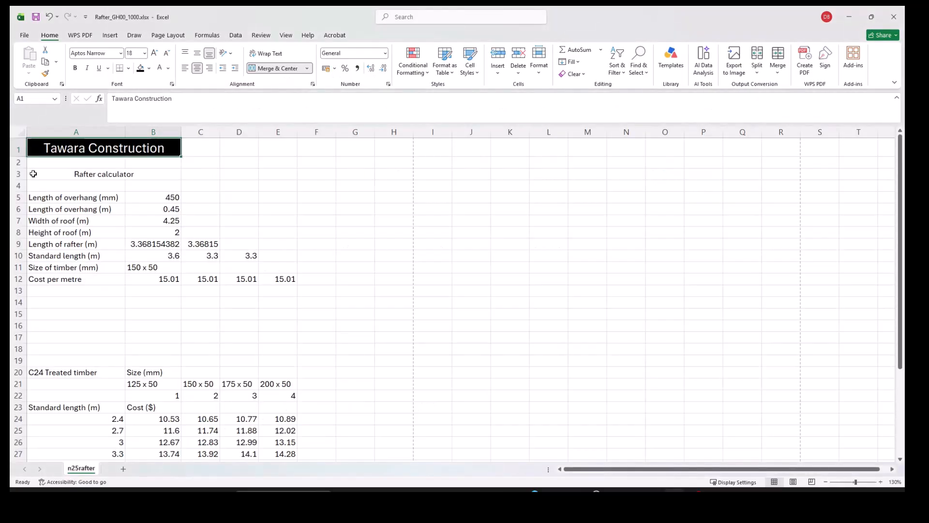
{"action": "mouse_move", "coordinate": [17, 168]}
{"action": "left_mouse_down"}
{"action": "mouse_move", "coordinate": [21, 183]}
{"action": "mouse_move", "coordinate": [18, 163]}
{"action": "left_mouse_up"}
{"action": "scroll", "coordinate": [266, 373], "scroll_direction": "down", "scroll_amount": 6}
{"action": "scroll", "coordinate": [266, 373], "scroll_direction": "up", "scroll_amount": 6}
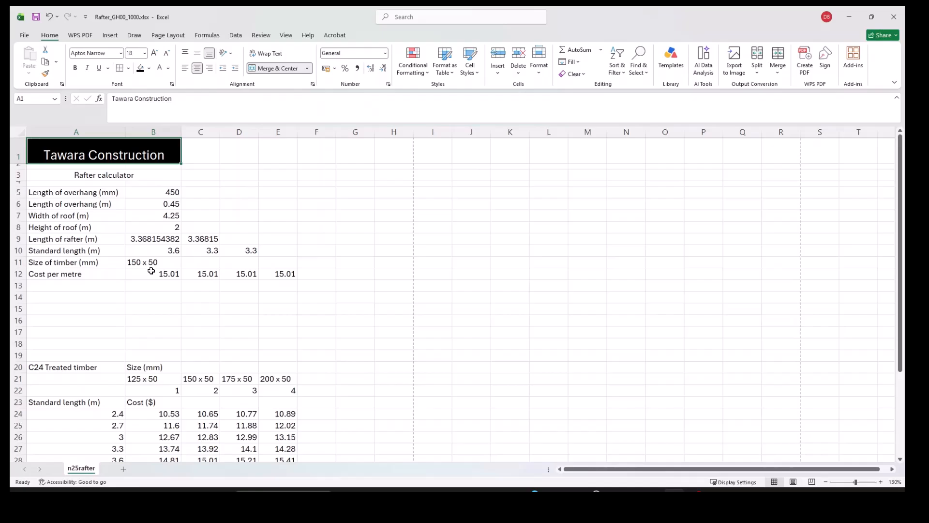
{"action": "left_click_drag", "start_coordinate": [148, 274], "coordinate": [274, 274]}
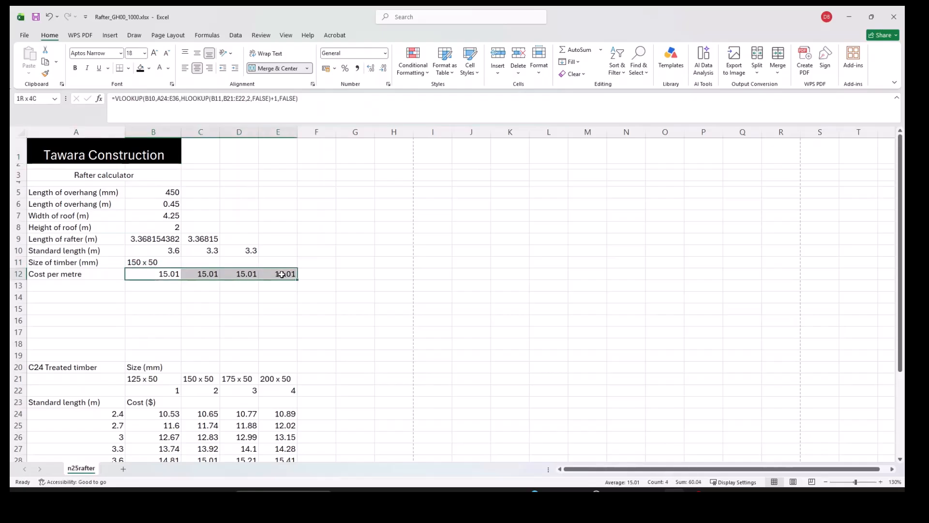
{"action": "left_click", "coordinate": [146, 274]}
{"action": "left_click_drag", "start_coordinate": [146, 274], "coordinate": [288, 270]}
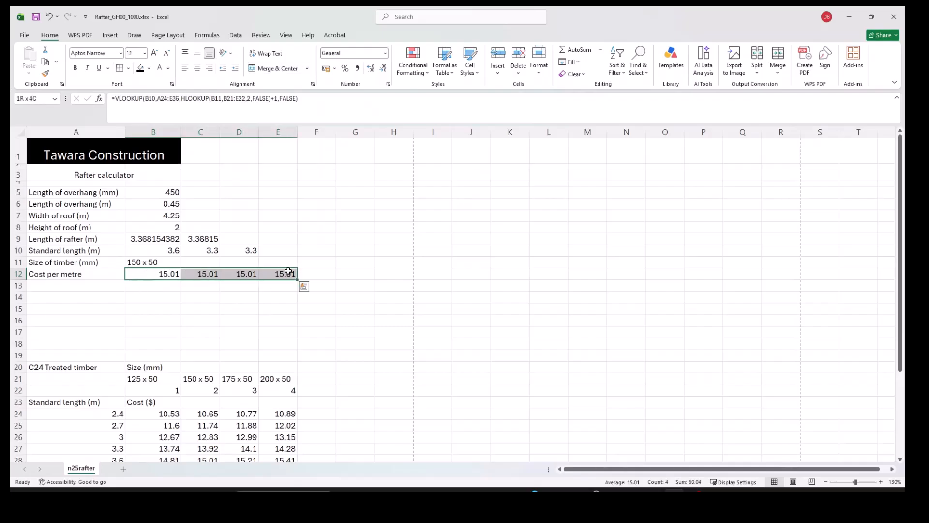
{"action": "left_click", "coordinate": [157, 281]}
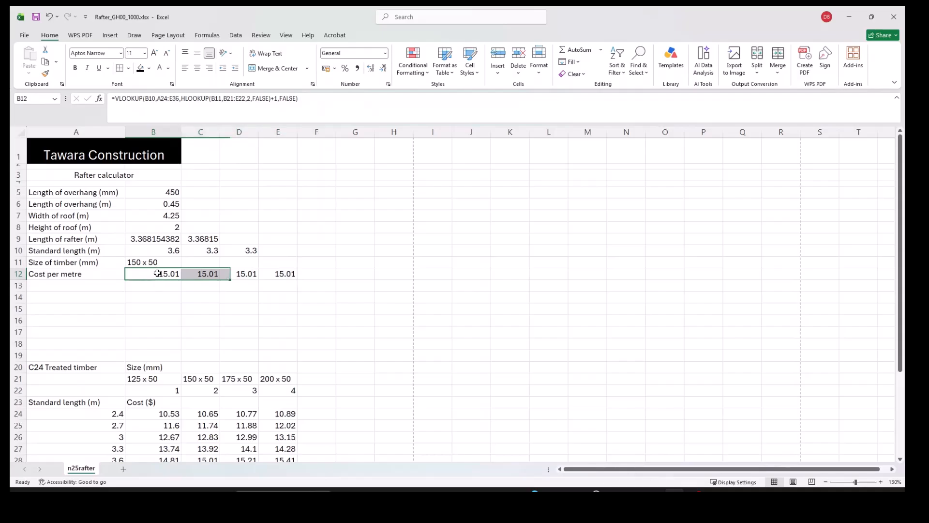
{"action": "left_click", "coordinate": [208, 274]}
{"action": "left_click", "coordinate": [242, 271]}
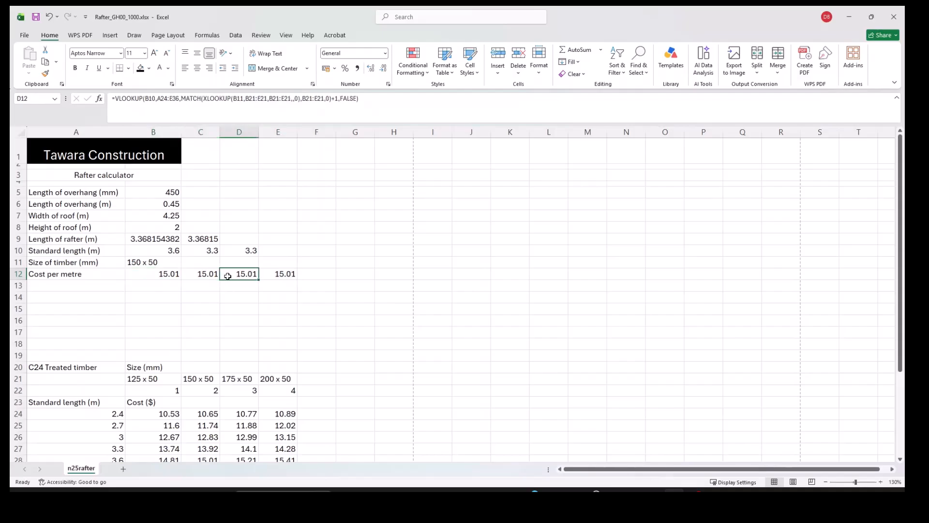
{"action": "left_click", "coordinate": [289, 277]}
{"action": "left_click", "coordinate": [245, 272]}
{"action": "left_click", "coordinate": [206, 273]}
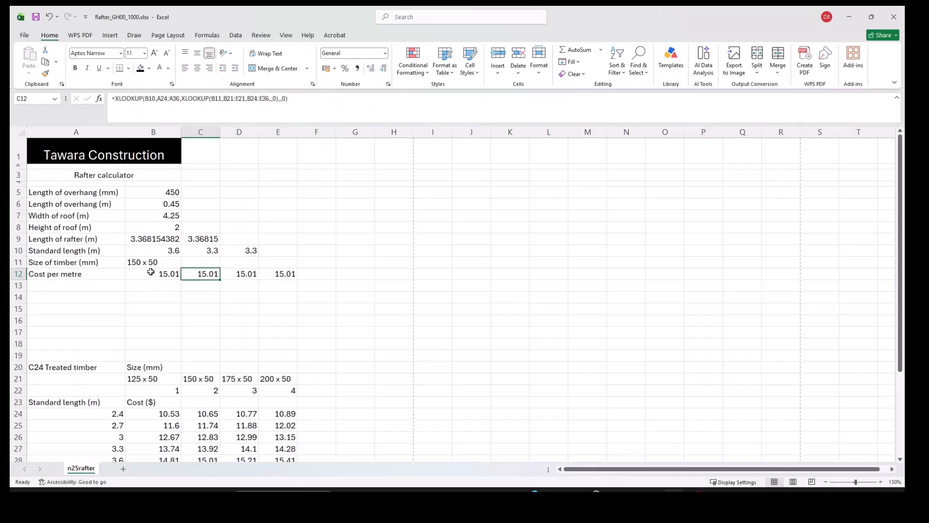
{"action": "left_click", "coordinate": [151, 272]}
{"action": "left_click", "coordinate": [198, 273]}
{"action": "left_click", "coordinate": [252, 273]}
{"action": "left_click", "coordinate": [273, 274]}
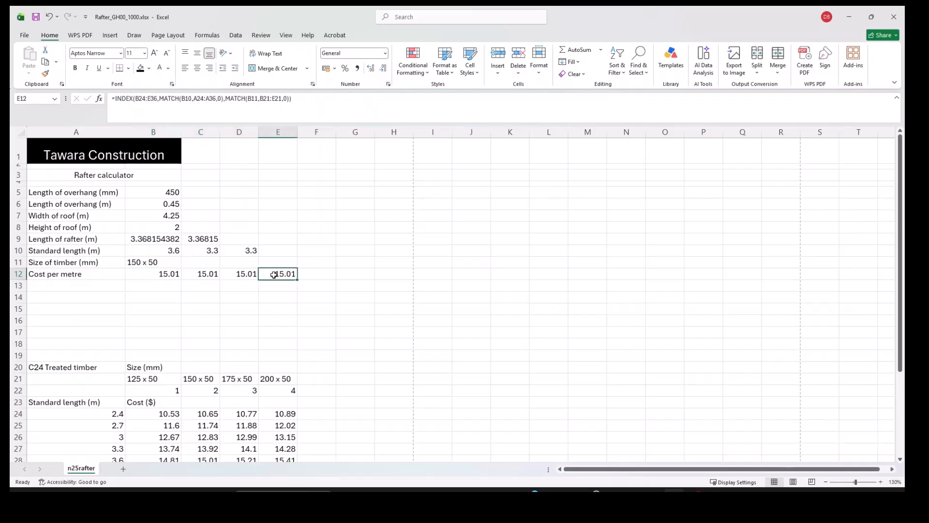
{"action": "left_click", "coordinate": [155, 274]}
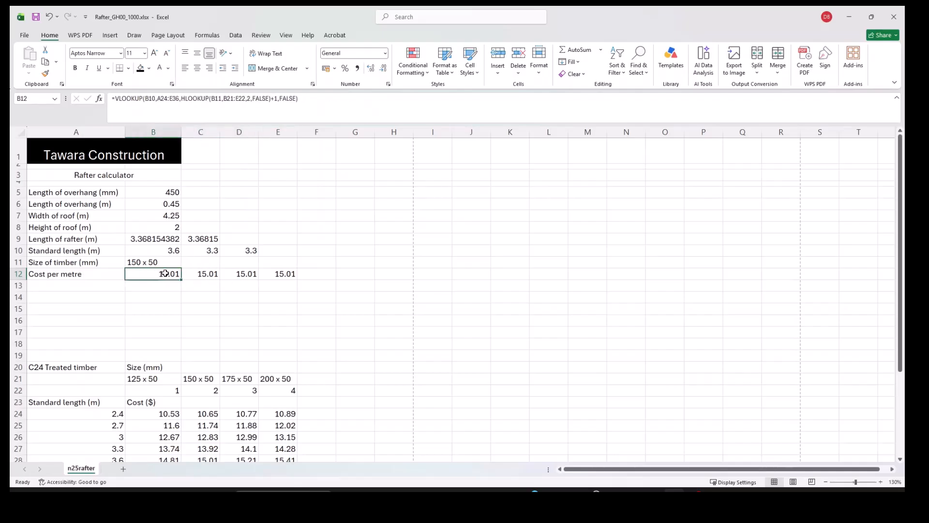